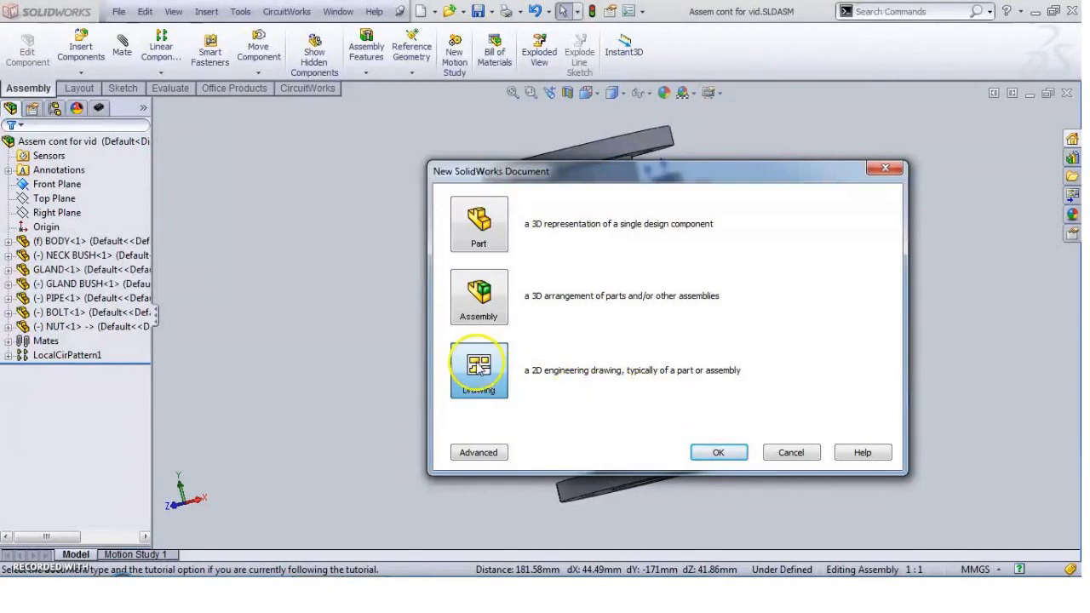
Step: Create a new drawing on an A3 (ANSI) Landscape sheet with the sheet format displayed, without inserting a model view
{"action": "left_click", "coordinate": [727, 456]}
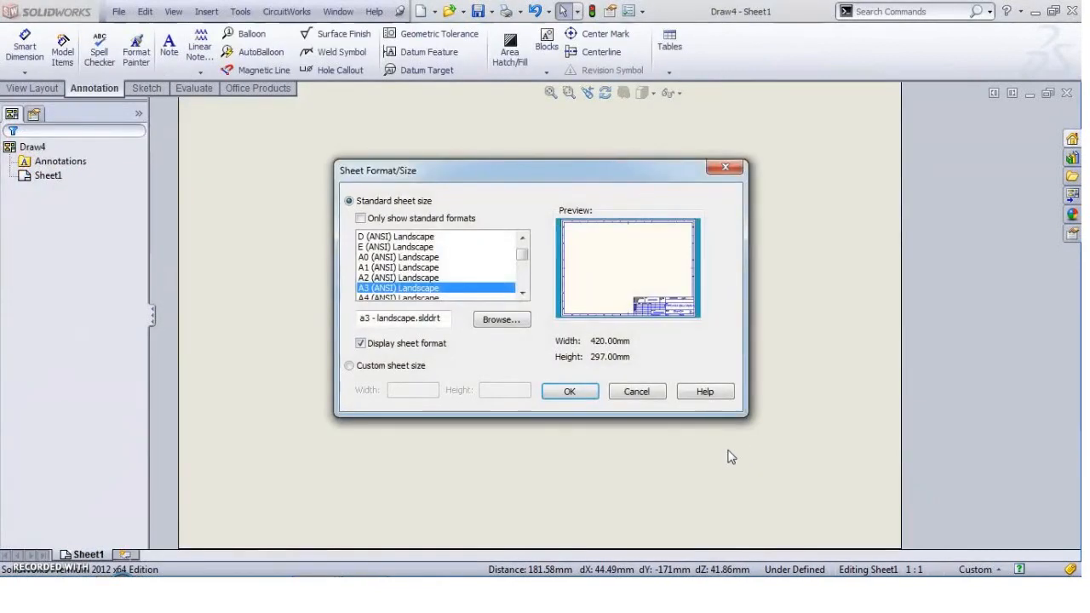
{"action": "mouse_move", "coordinate": [519, 256]}
{"action": "left_mouse_down"}
{"action": "mouse_move", "coordinate": [525, 286]}
{"action": "mouse_move", "coordinate": [528, 253]}
{"action": "left_mouse_up"}
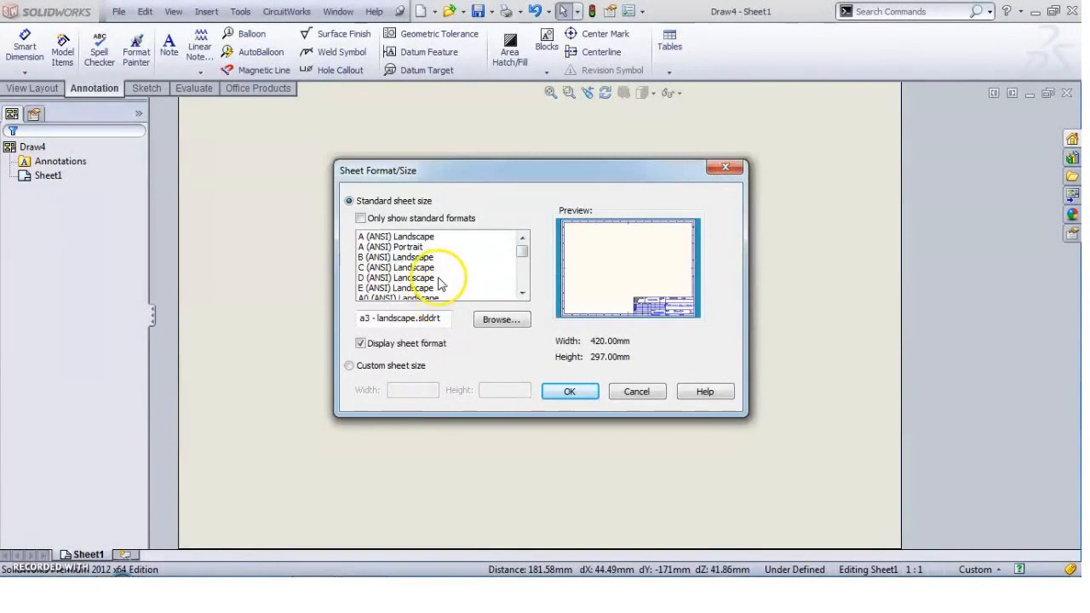
{"action": "left_click", "coordinate": [523, 294]}
{"action": "left_click", "coordinate": [523, 294]}
{"action": "left_click", "coordinate": [523, 294]}
{"action": "left_click", "coordinate": [523, 294]}
{"action": "left_click", "coordinate": [523, 294]}
{"action": "left_click", "coordinate": [523, 294]}
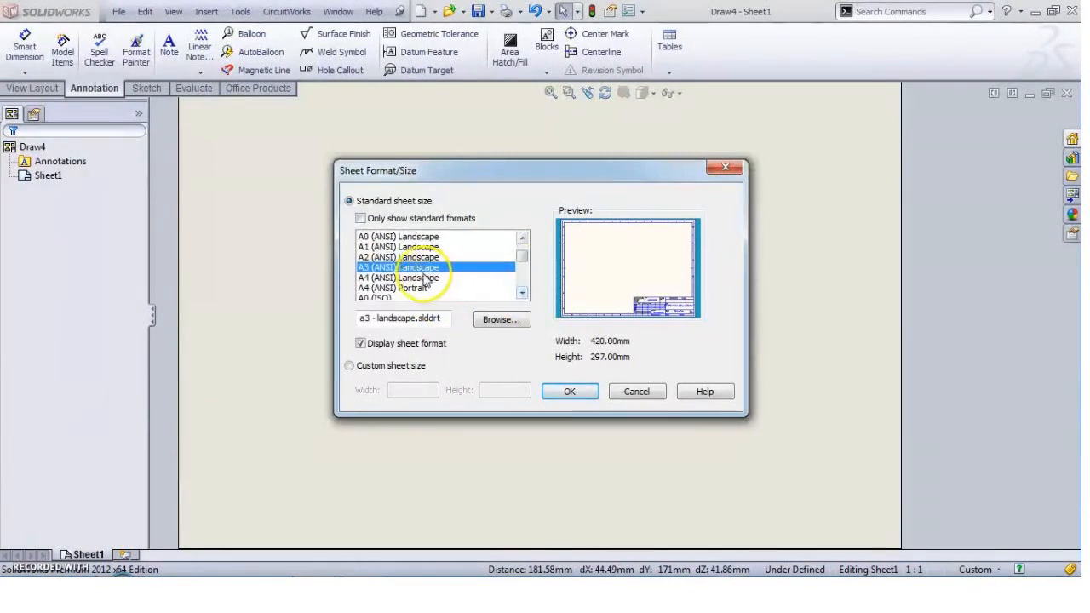
{"action": "left_click", "coordinate": [522, 246]}
{"action": "left_click_drag", "start_coordinate": [522, 254], "coordinate": [524, 259]}
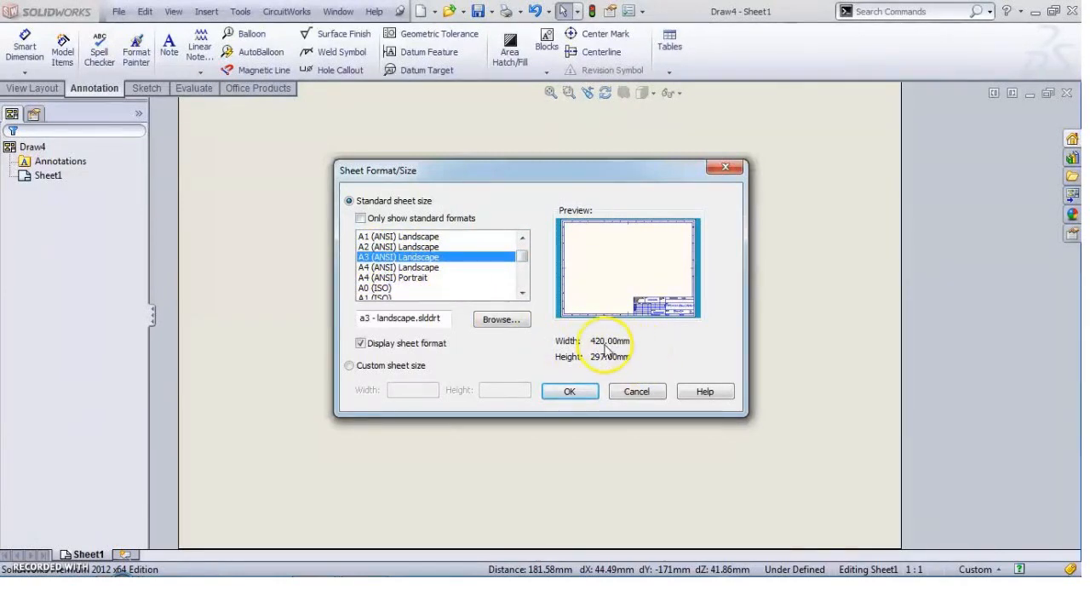
{"action": "left_click", "coordinate": [570, 393]}
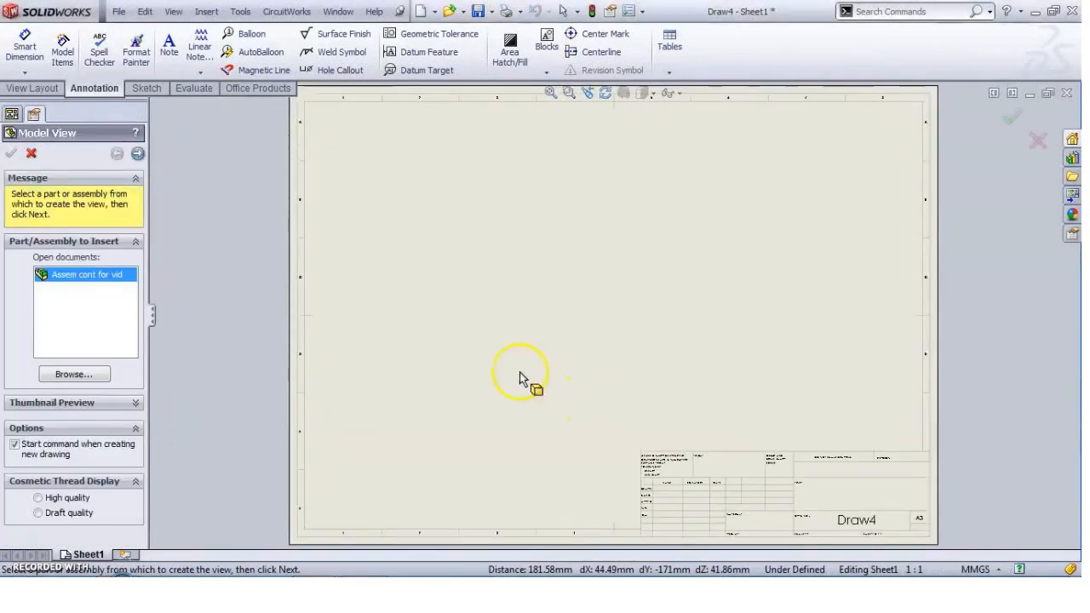
{"action": "left_click", "coordinate": [34, 154]}
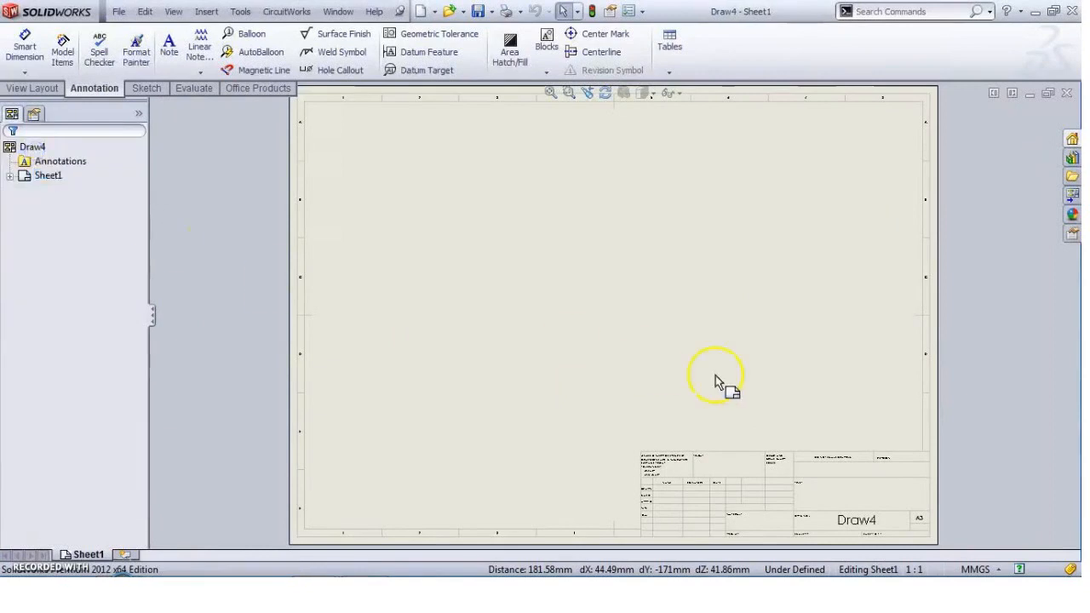
Step: Open Sheet1's sheet format for editing and examine its border and title block fields
{"action": "left_click", "coordinate": [53, 164]}
{"action": "left_click", "coordinate": [44, 175]}
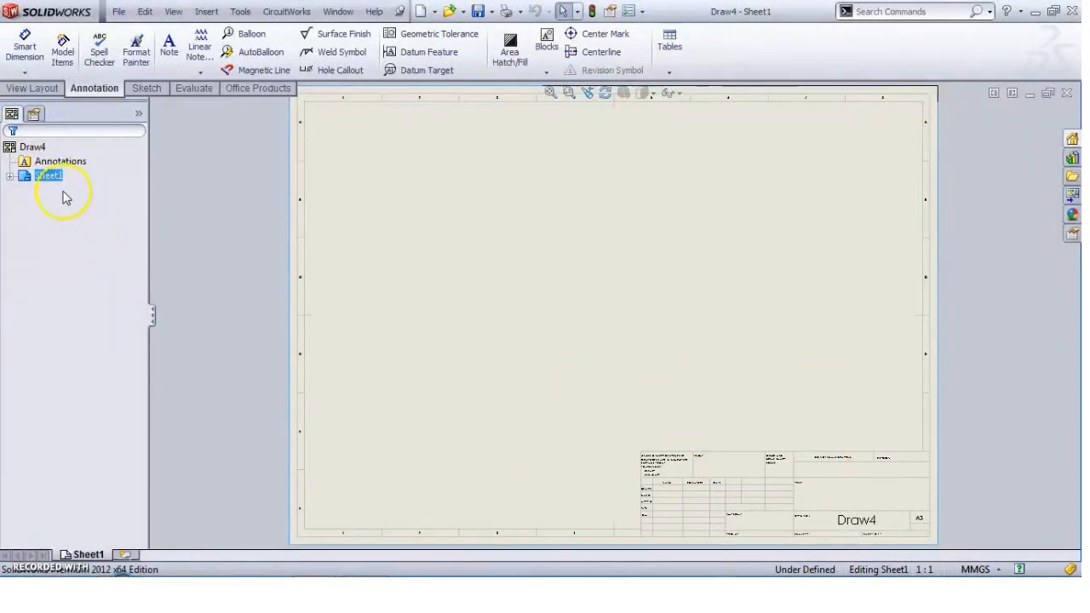
{"action": "right_click", "coordinate": [48, 180]}
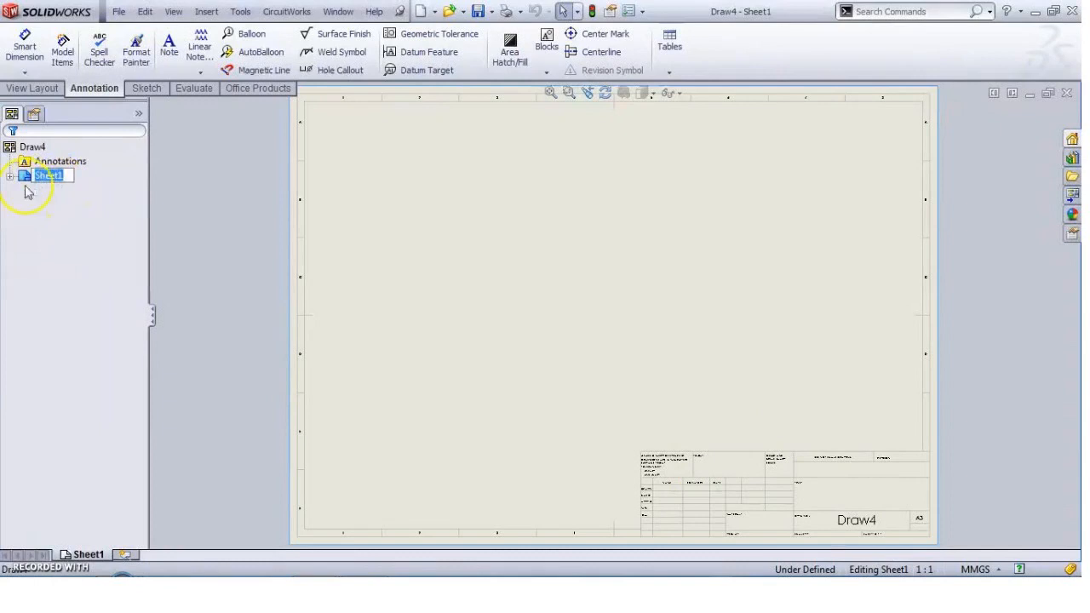
{"action": "left_click", "coordinate": [38, 191]}
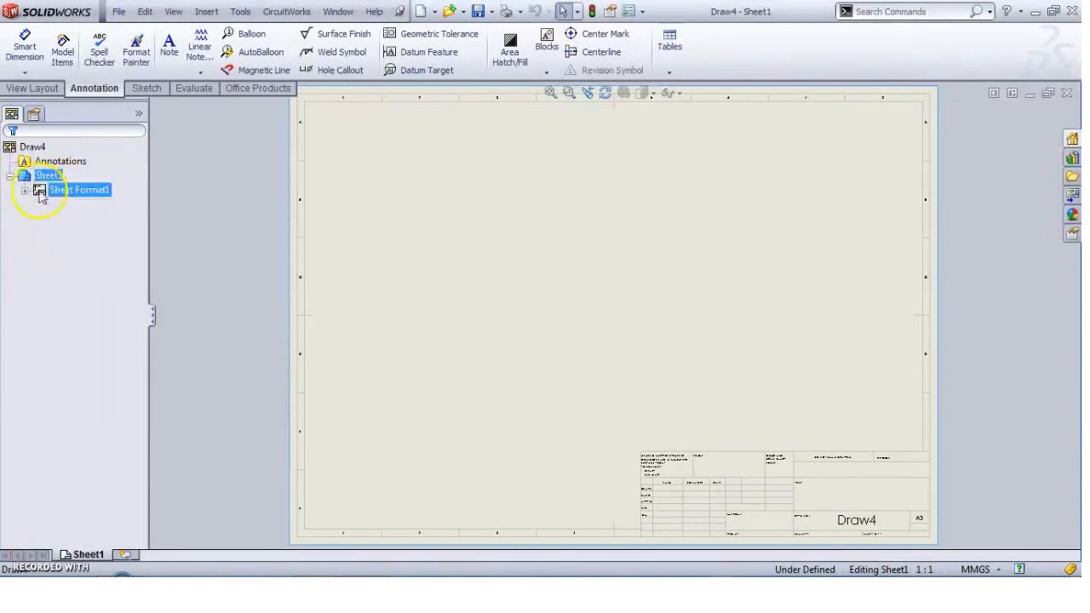
{"action": "double_click", "coordinate": [45, 192]}
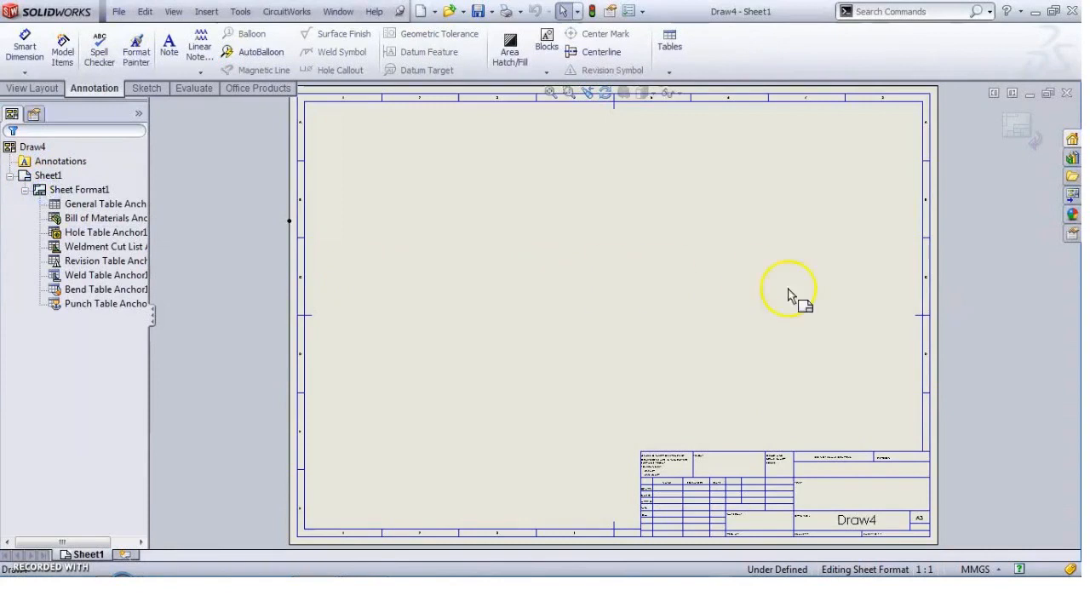
{"action": "scroll", "coordinate": [794, 494], "scroll_direction": "down", "scroll_amount": 3}
{"action": "scroll", "coordinate": [803, 449], "scroll_direction": "down", "scroll_amount": 3}
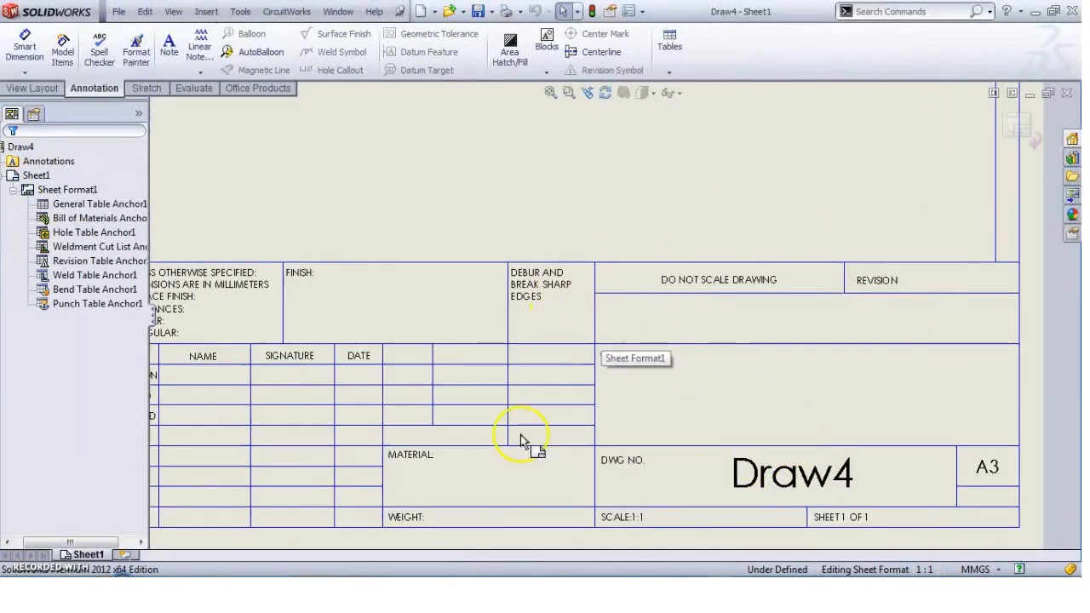
{"action": "scroll", "coordinate": [389, 392], "scroll_direction": "up", "scroll_amount": 6}
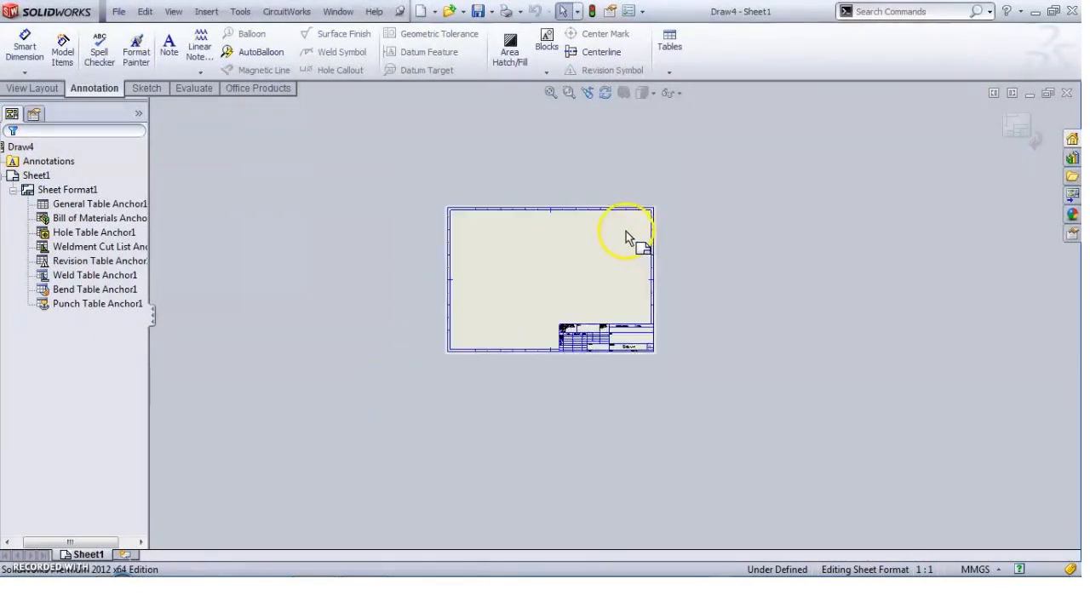
{"action": "scroll", "coordinate": [626, 231], "scroll_direction": "down", "scroll_amount": 2}
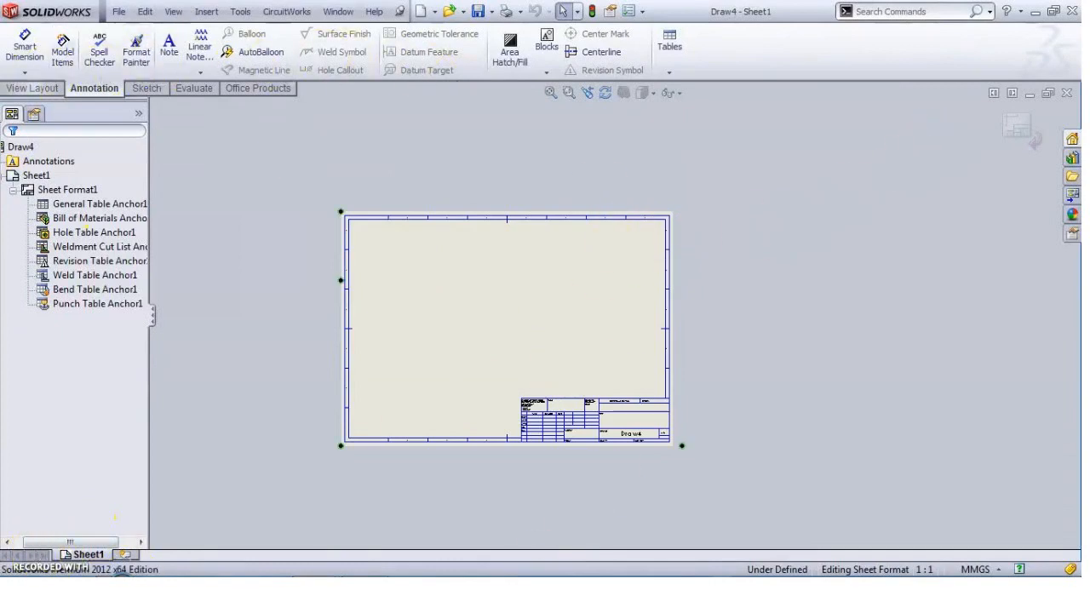
Step: Review the drawing commands offered for view layout, annotation, tables, note patterns, sketching and evaluation
{"action": "left_click", "coordinate": [22, 90]}
{"action": "left_click", "coordinate": [96, 94]}
{"action": "left_click", "coordinate": [30, 89]}
{"action": "left_click", "coordinate": [98, 90]}
{"action": "left_click", "coordinate": [150, 95]}
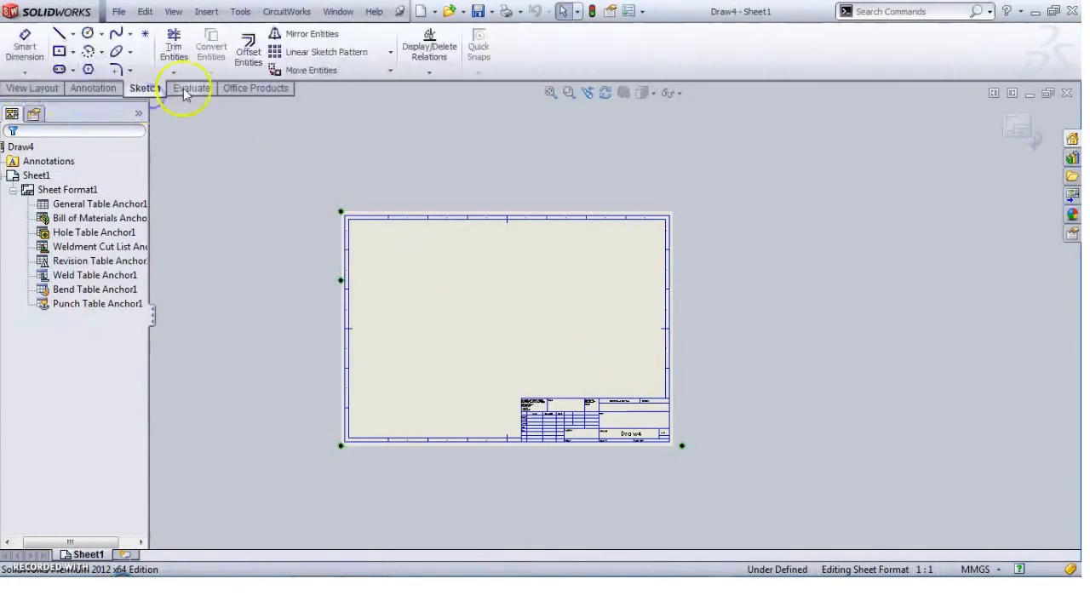
{"action": "left_click", "coordinate": [189, 91]}
{"action": "left_click", "coordinate": [34, 90]}
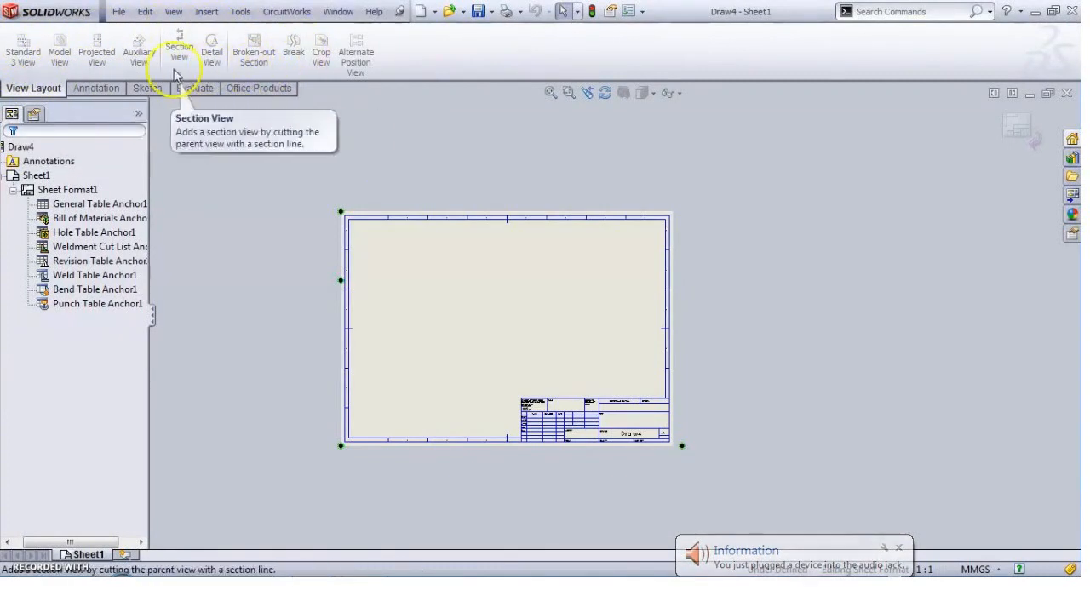
{"action": "left_click", "coordinate": [92, 89]}
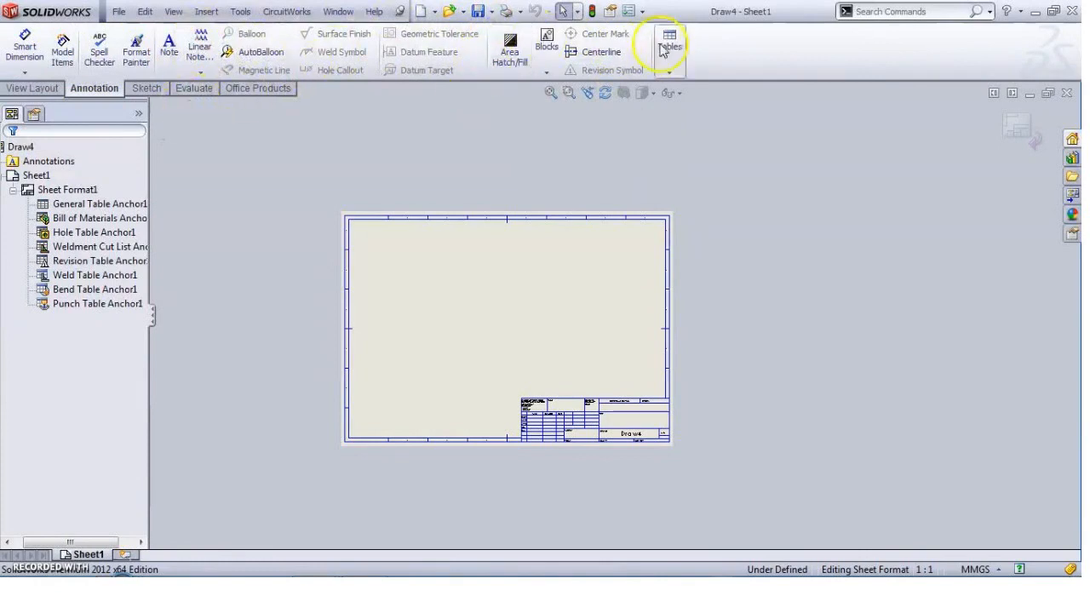
{"action": "left_click", "coordinate": [671, 75]}
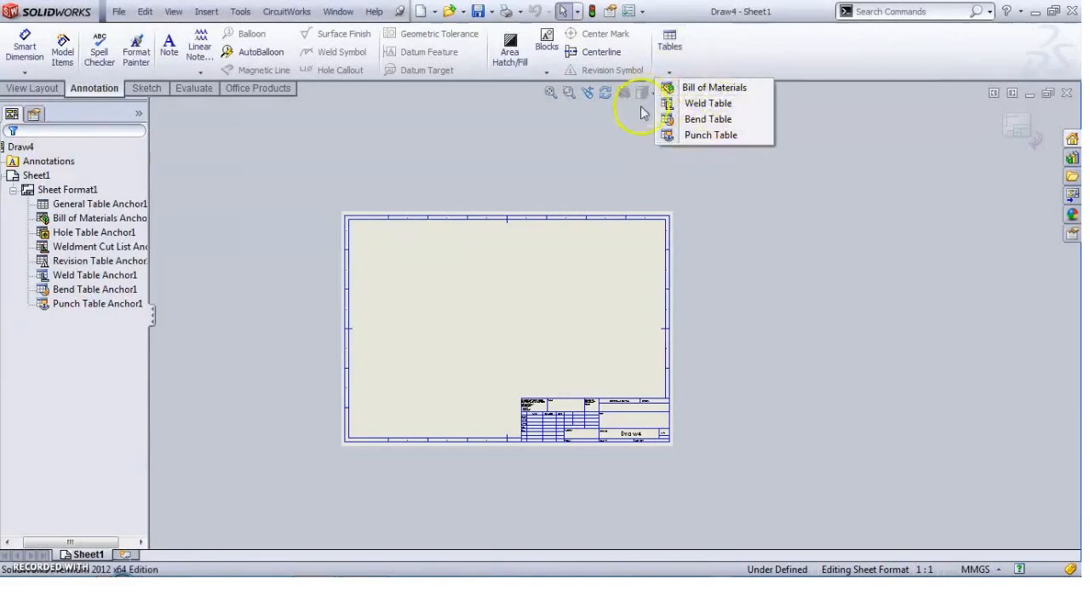
{"action": "left_click", "coordinate": [380, 146]}
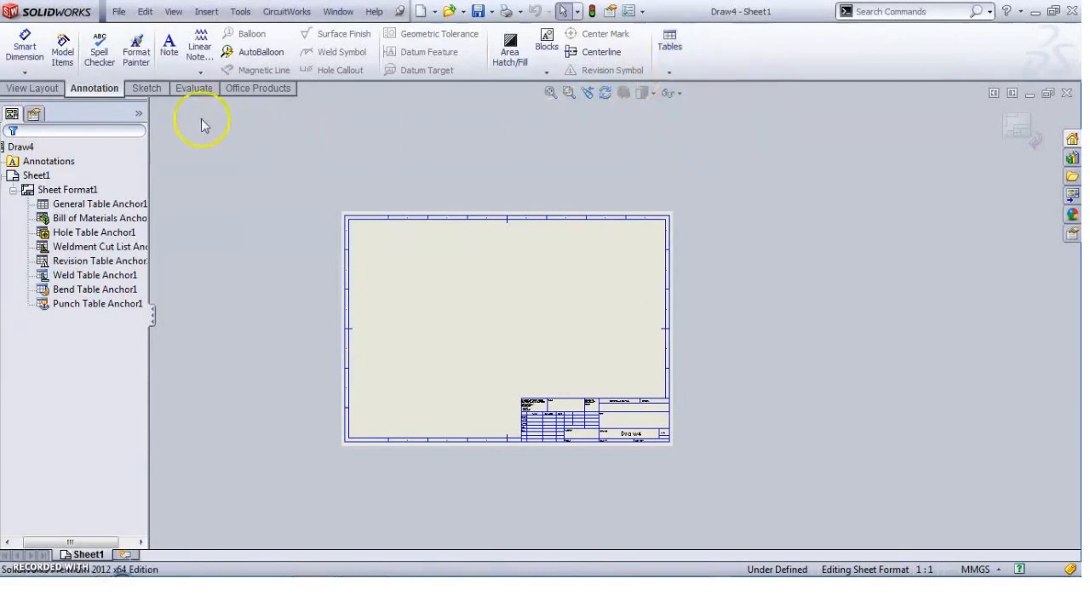
{"action": "left_click", "coordinate": [670, 73]}
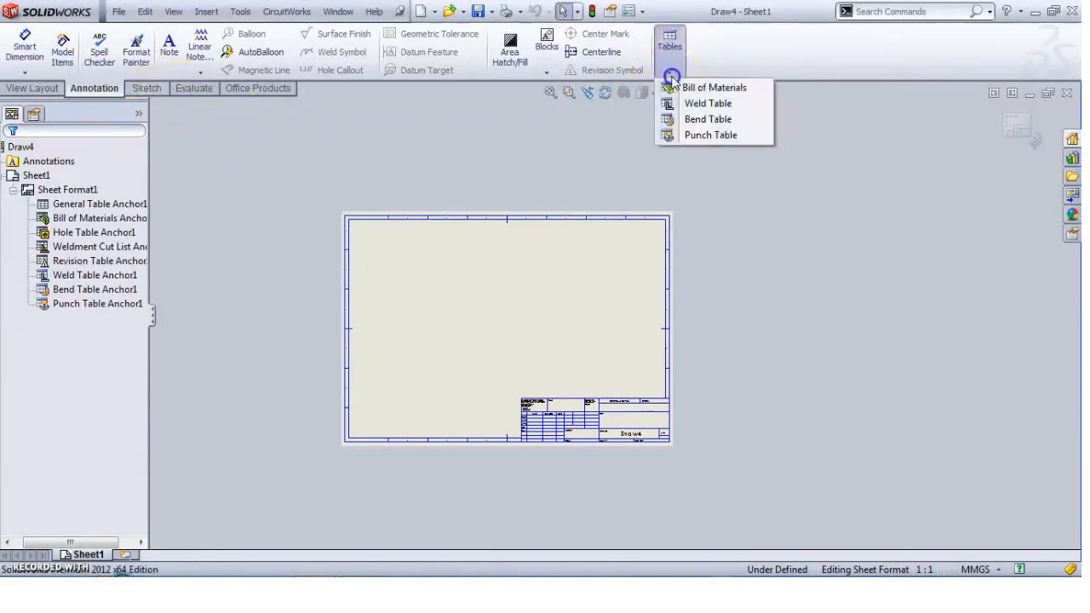
{"action": "left_click", "coordinate": [201, 72]}
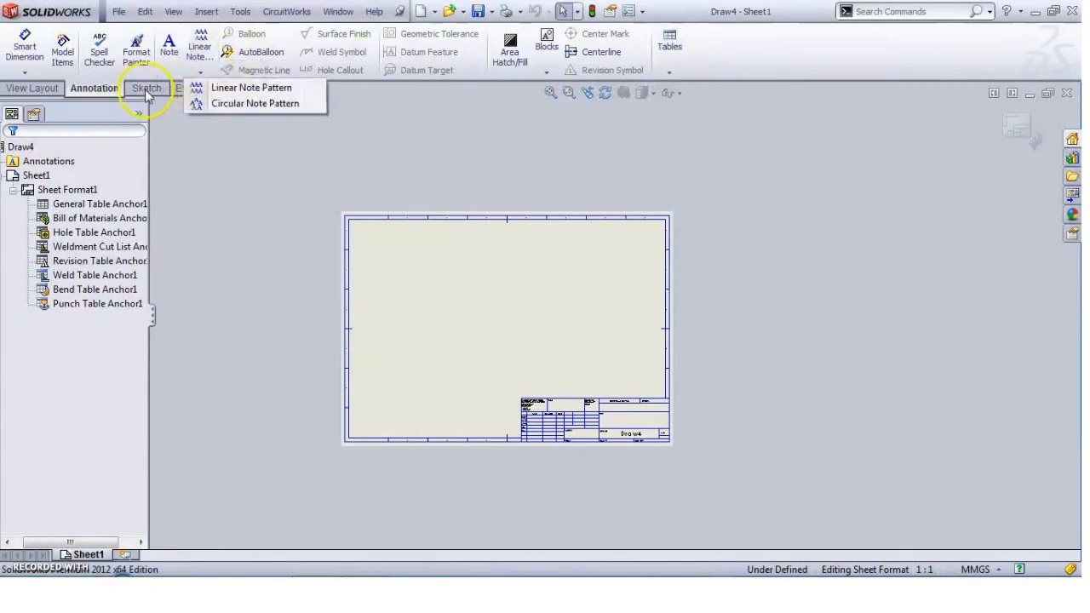
{"action": "left_click", "coordinate": [147, 88]}
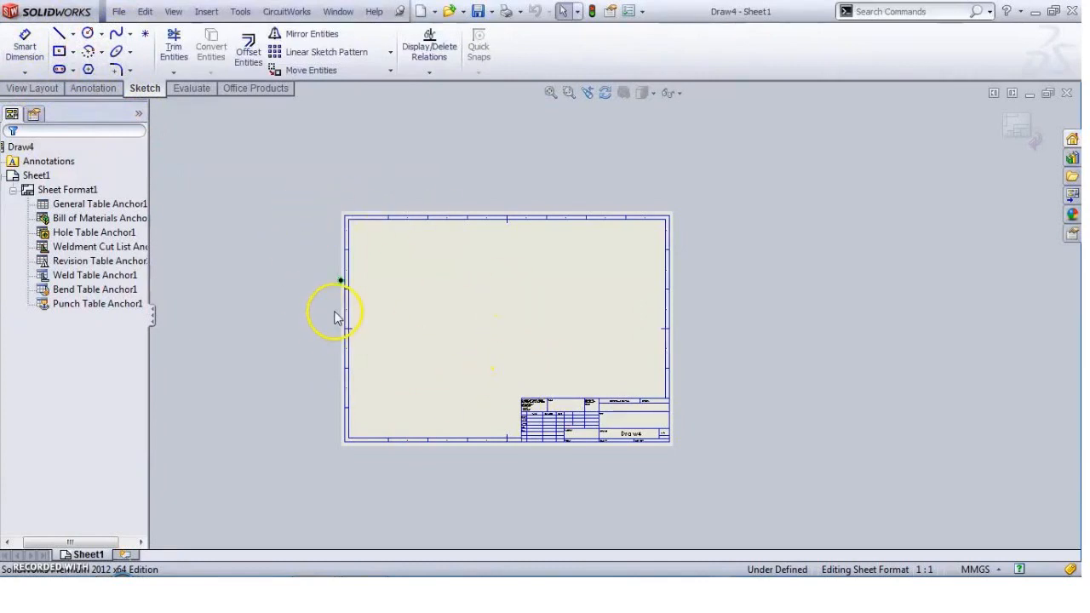
{"action": "left_click", "coordinate": [189, 90]}
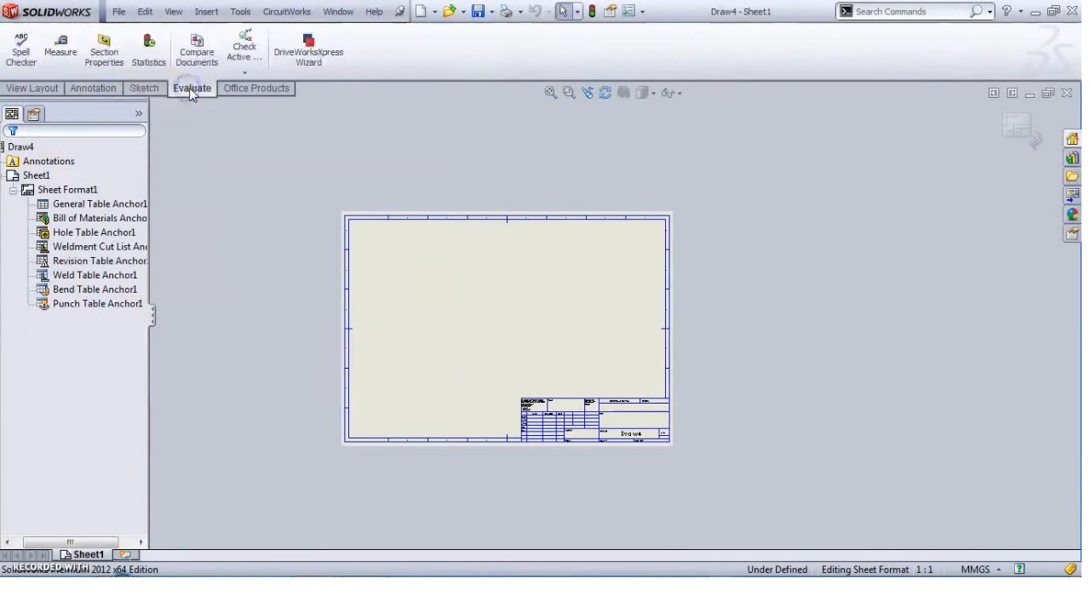
{"action": "left_click", "coordinate": [241, 98]}
{"action": "left_click", "coordinate": [192, 91]}
{"action": "left_click", "coordinate": [234, 88]}
{"action": "left_click", "coordinate": [181, 91]}
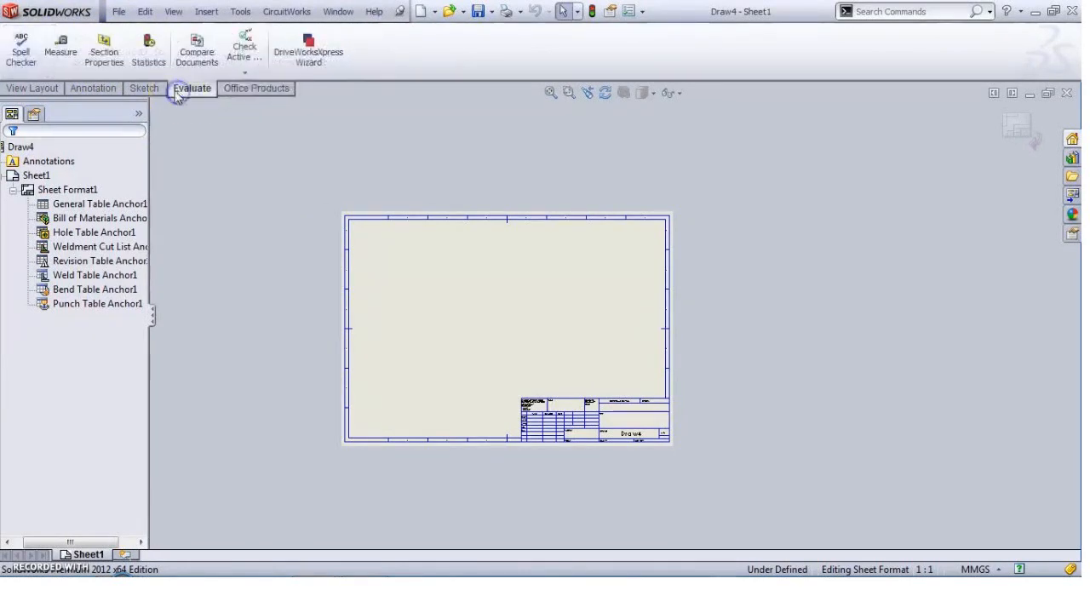
{"action": "left_click", "coordinate": [31, 90]}
{"action": "left_click", "coordinate": [105, 93]}
{"action": "left_click", "coordinate": [27, 90]}
{"action": "left_click", "coordinate": [90, 92]}
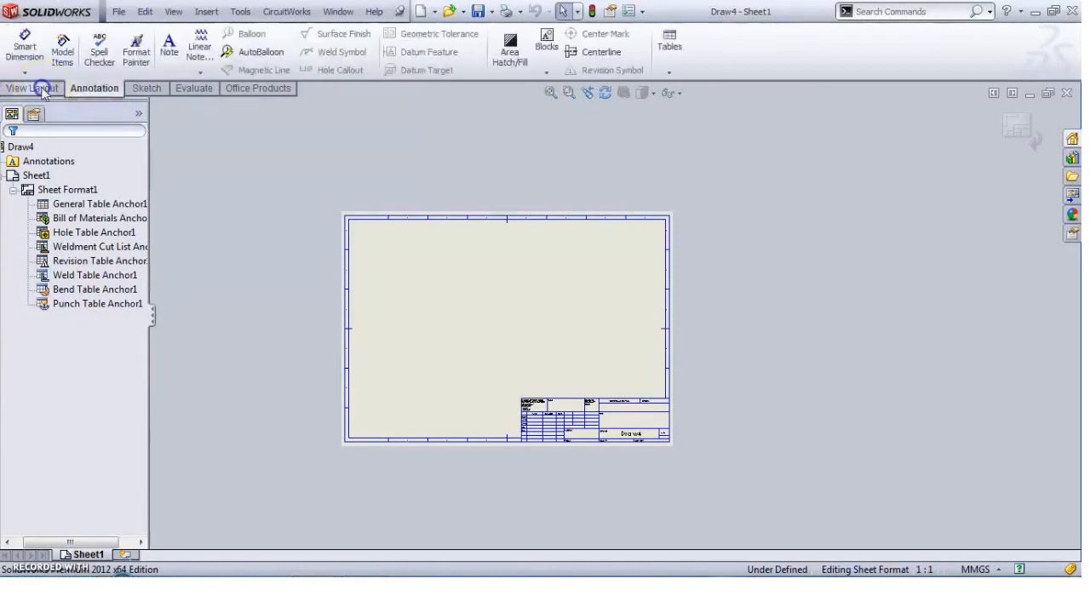
{"action": "left_click", "coordinate": [41, 91]}
{"action": "left_click", "coordinate": [88, 92]}
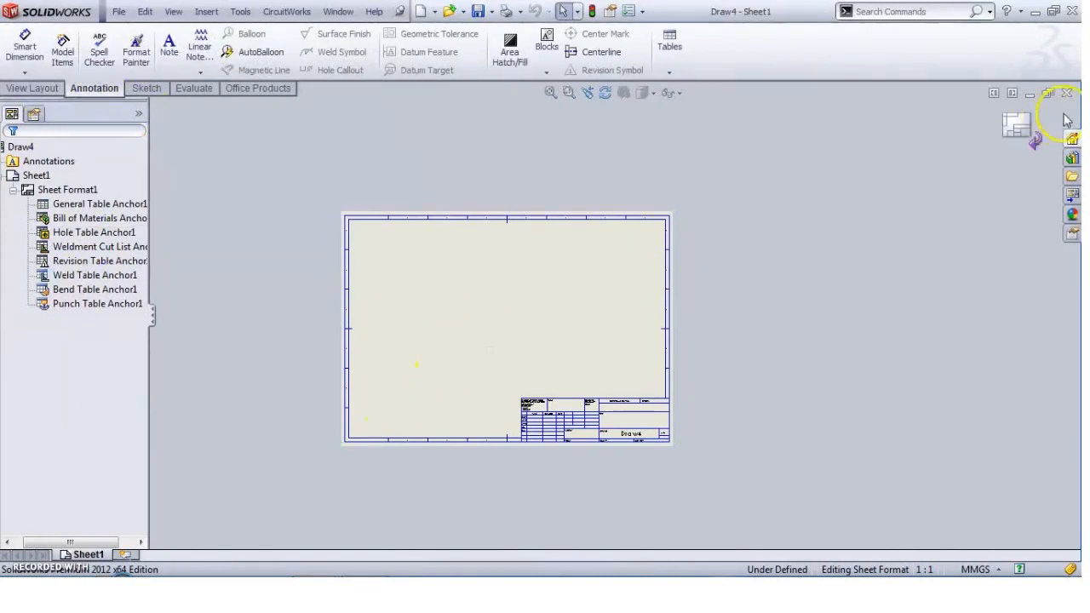
Step: Leave sheet format editing and return to editing the drawing sheet
{"action": "left_click", "coordinate": [1022, 132]}
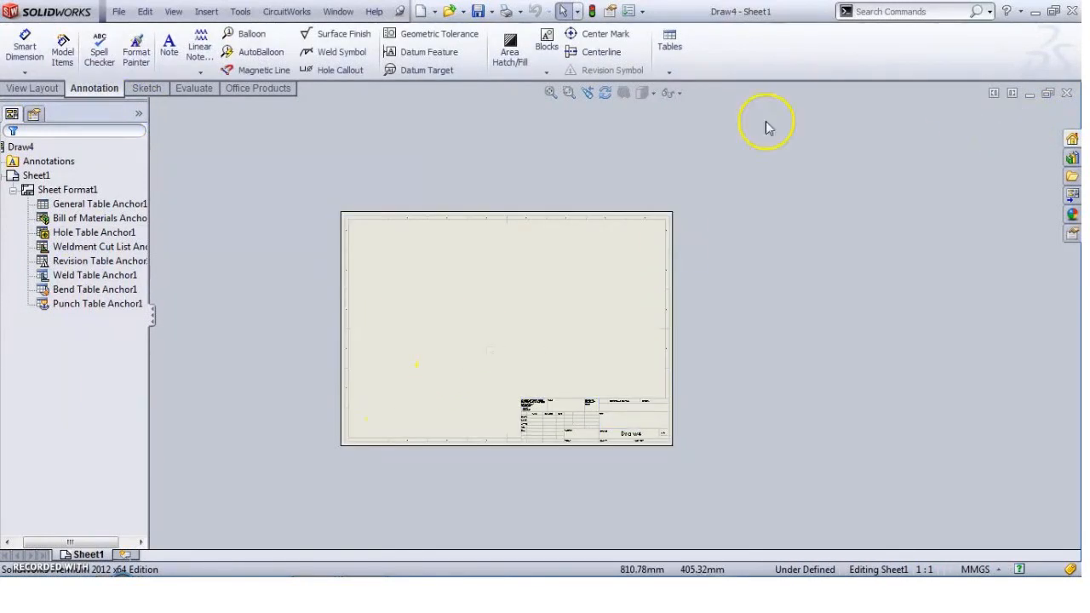
{"action": "left_click", "coordinate": [35, 89]}
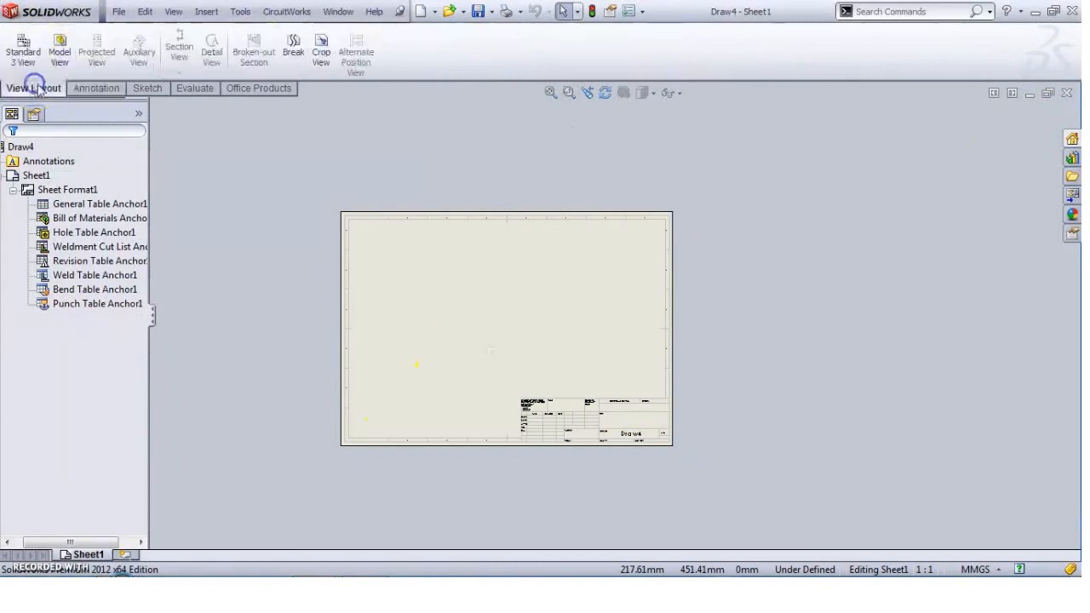
{"action": "left_click", "coordinate": [92, 90]}
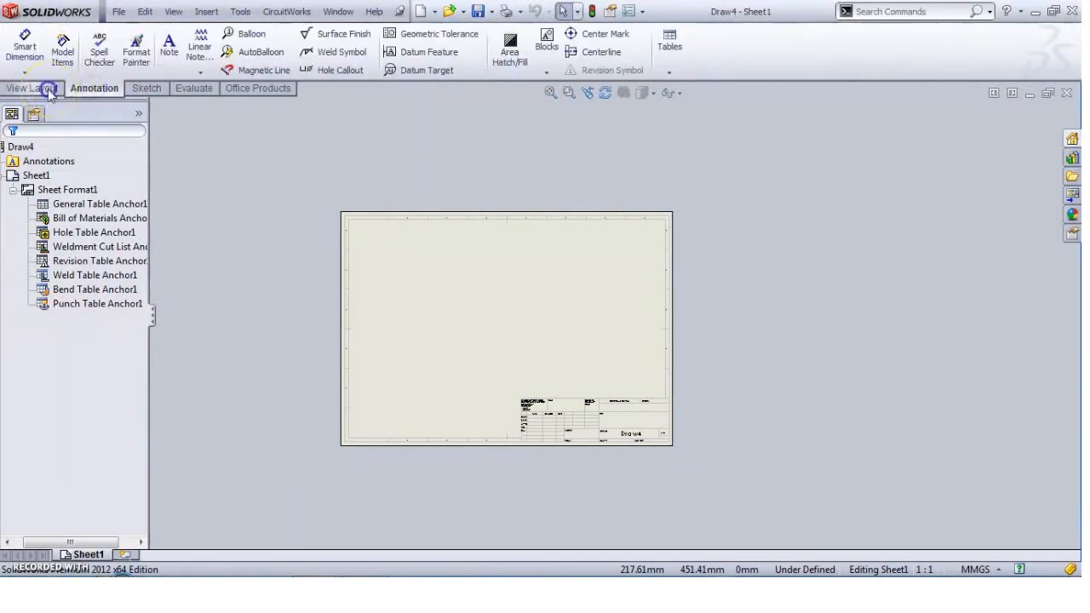
Step: Insert a front model view of Assem cont for vid.SLDASM in the sheet's upper-left area and place its projected view directly below
{"action": "left_click", "coordinate": [34, 89]}
{"action": "left_click", "coordinate": [60, 62]}
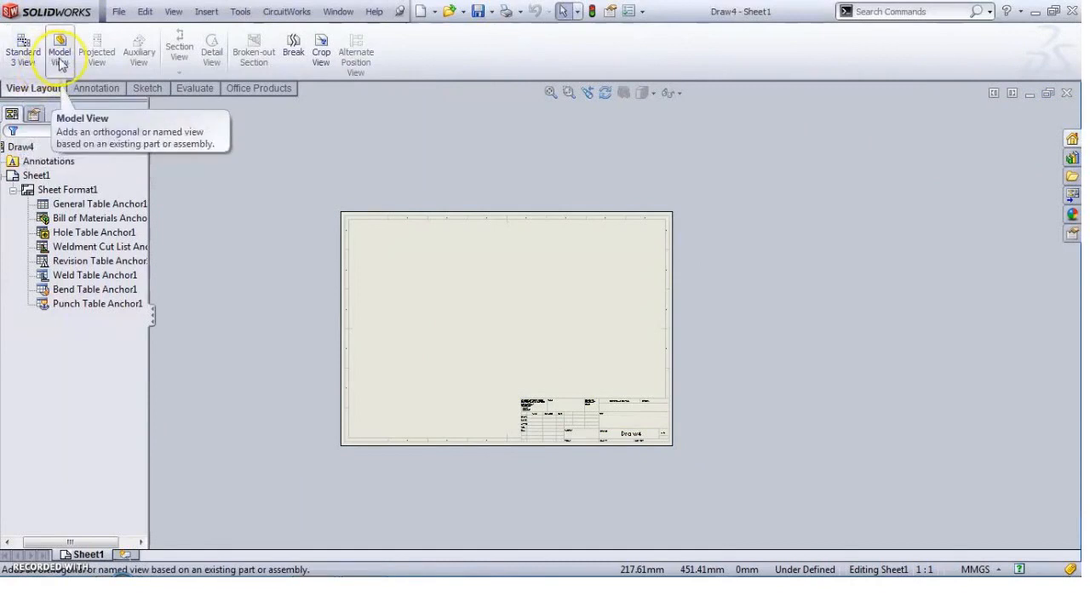
{"action": "left_click", "coordinate": [60, 65]}
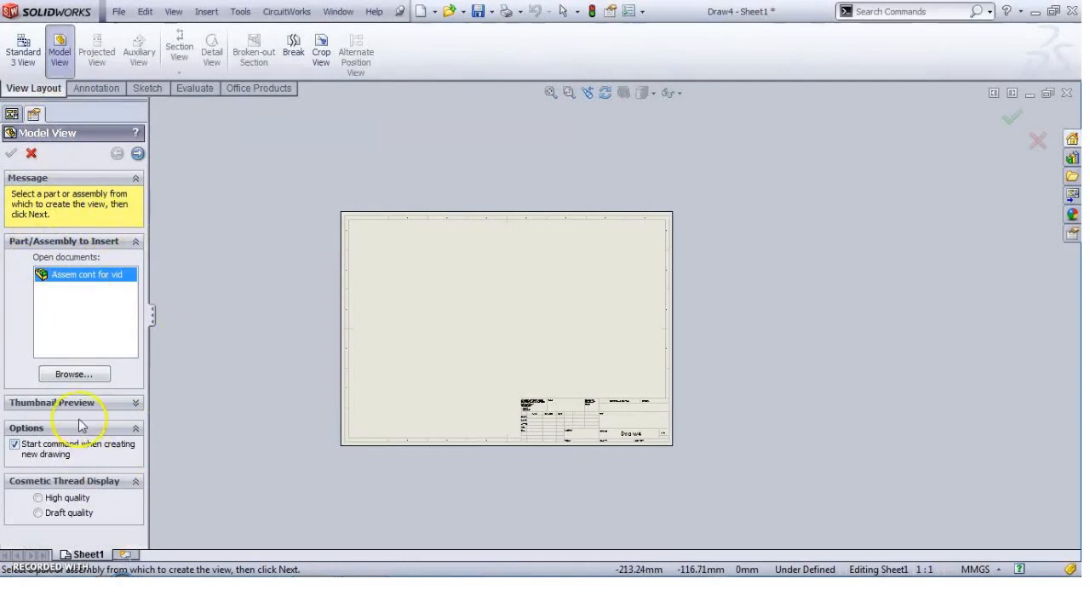
{"action": "left_click", "coordinate": [74, 375]}
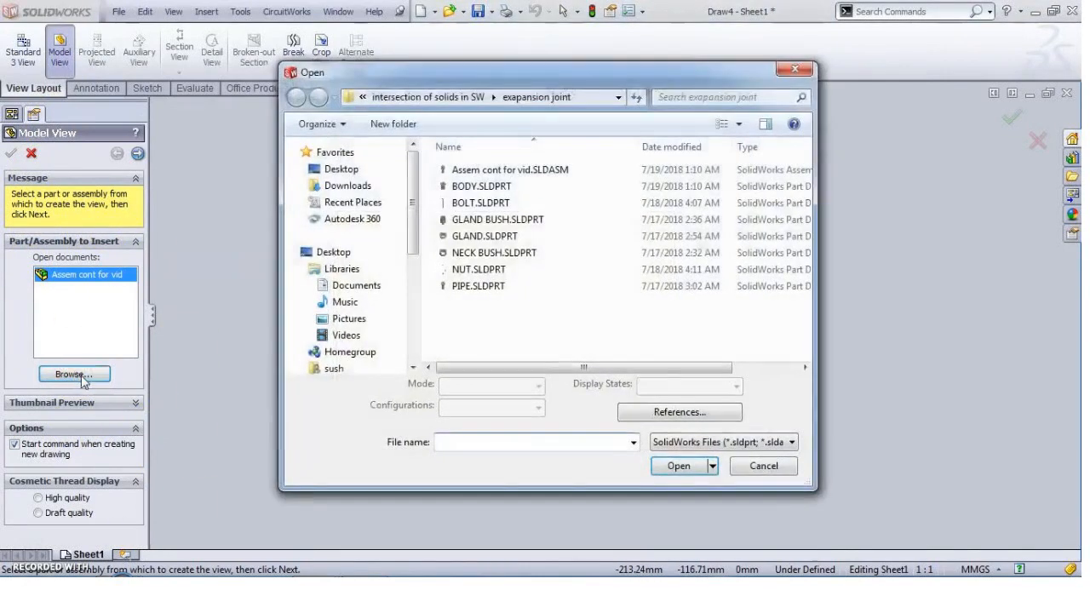
{"action": "left_click", "coordinate": [481, 172]}
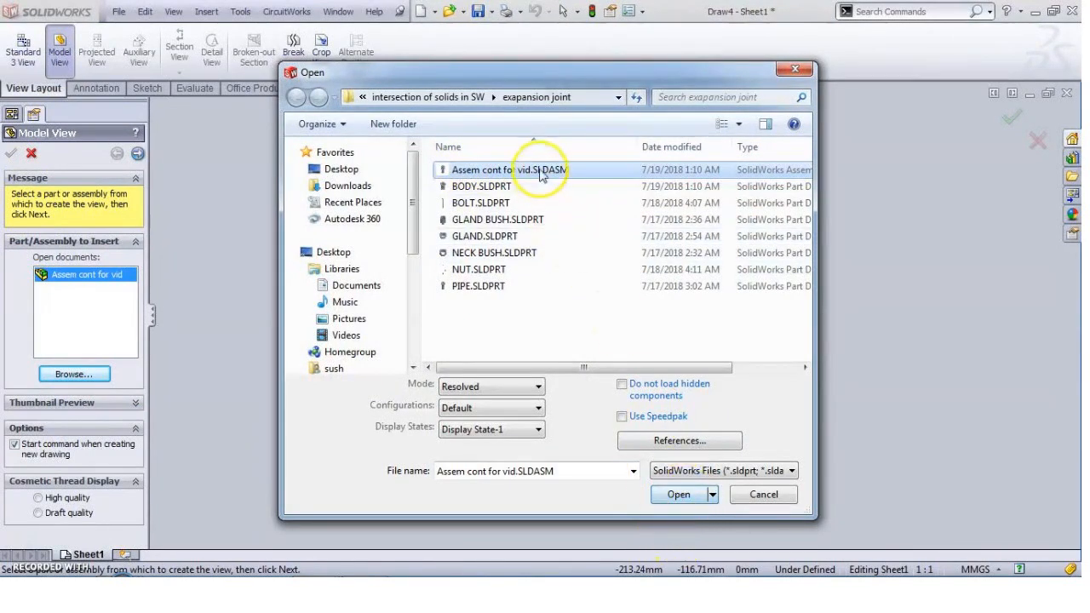
{"action": "left_click", "coordinate": [679, 496]}
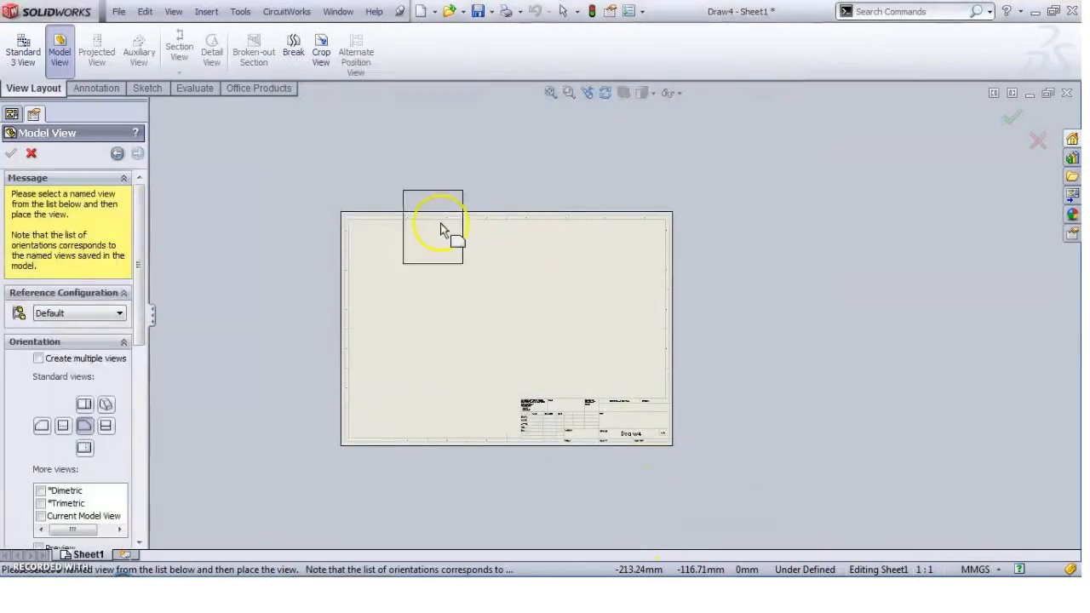
{"action": "left_click", "coordinate": [402, 276]}
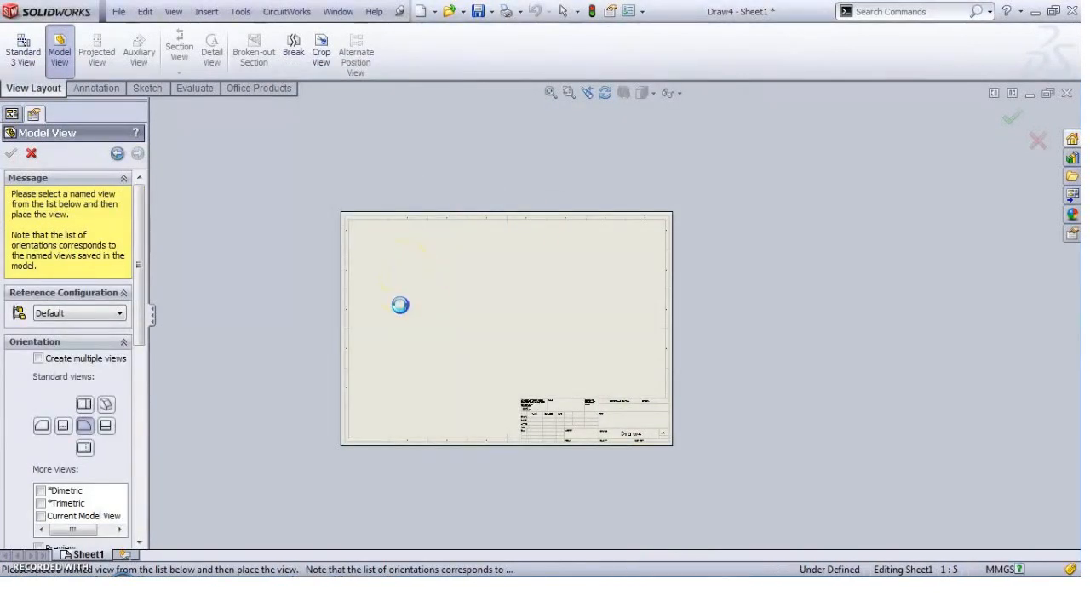
{"action": "left_click", "coordinate": [400, 358]}
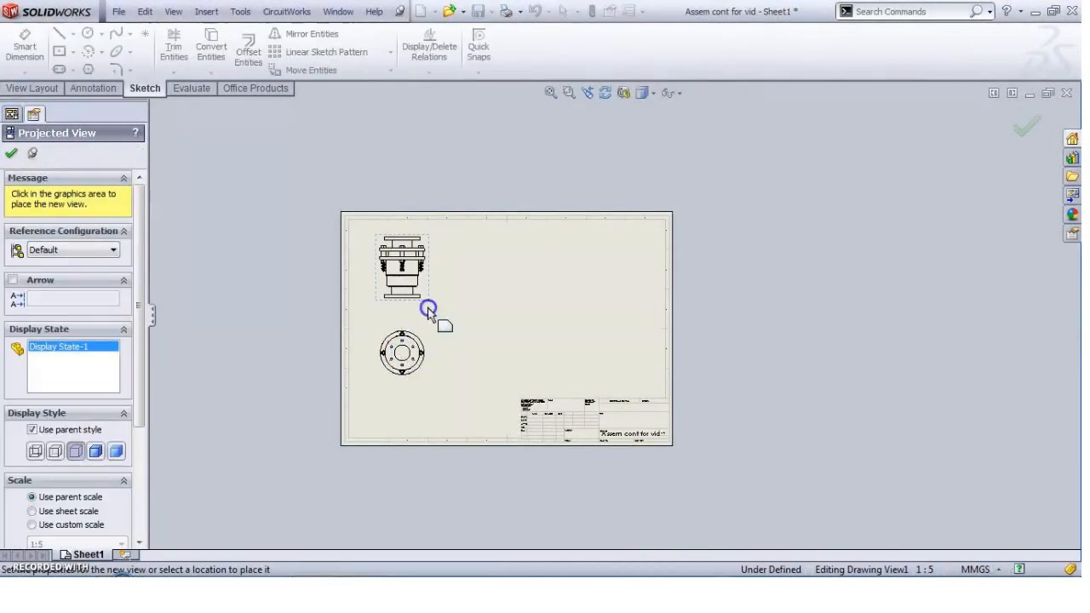
Step: Place a side projection beside the front view and three isometric projections off the sheet: above, above-left and lower-left
{"action": "left_click", "coordinate": [481, 264]}
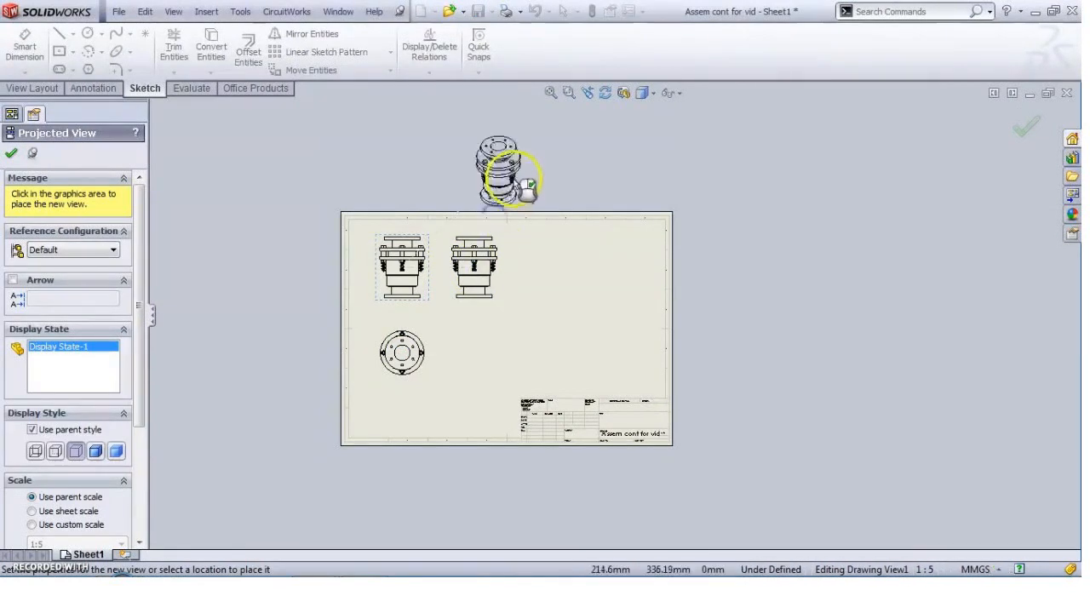
{"action": "left_click", "coordinate": [517, 176]}
{"action": "left_click", "coordinate": [331, 129]}
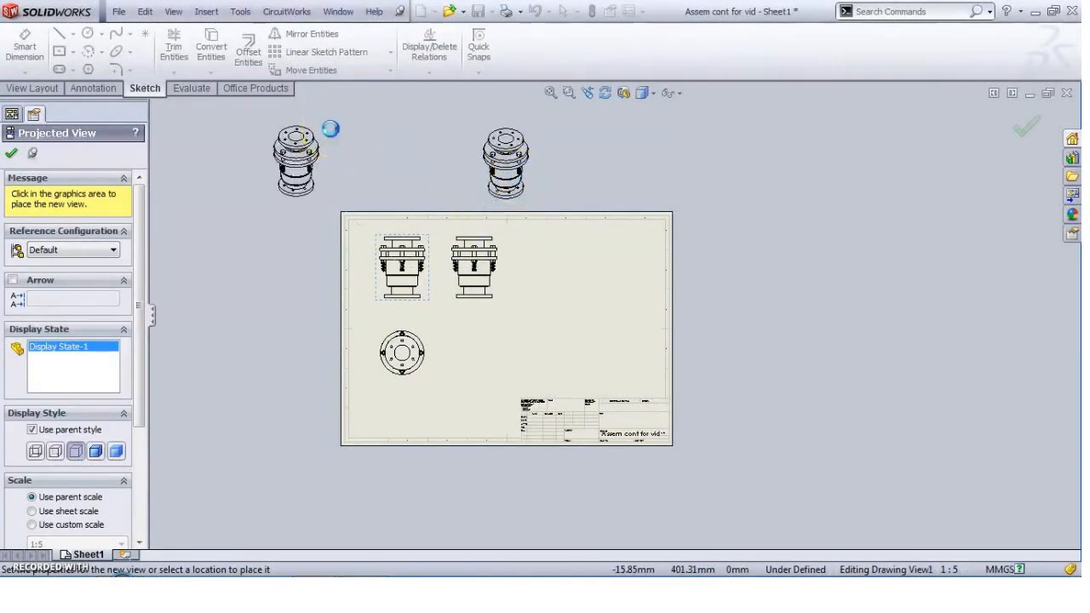
{"action": "left_click", "coordinate": [260, 343]}
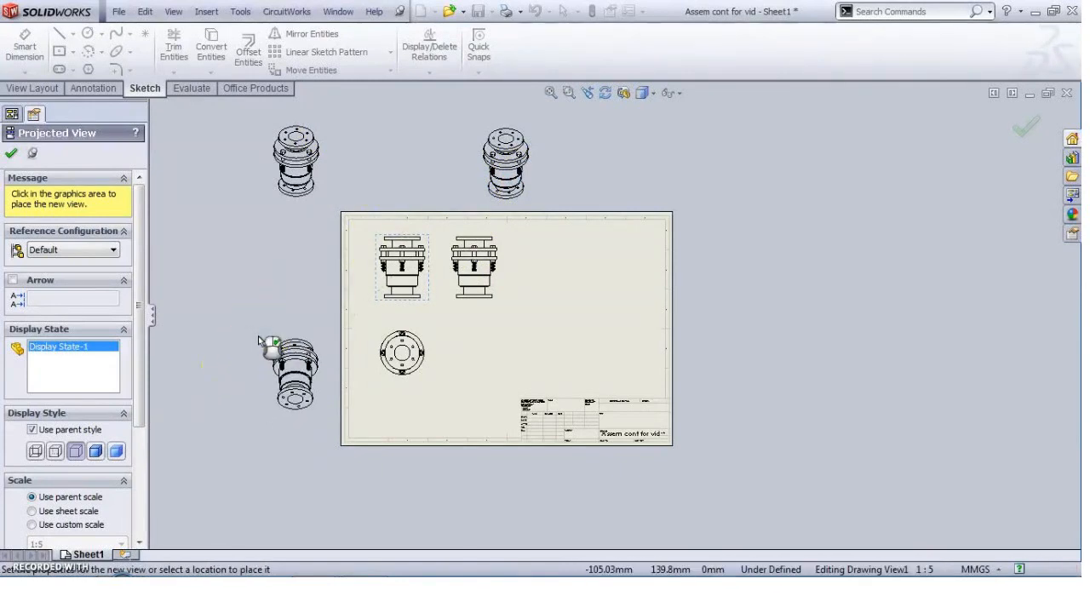
{"action": "left_click", "coordinate": [12, 154]}
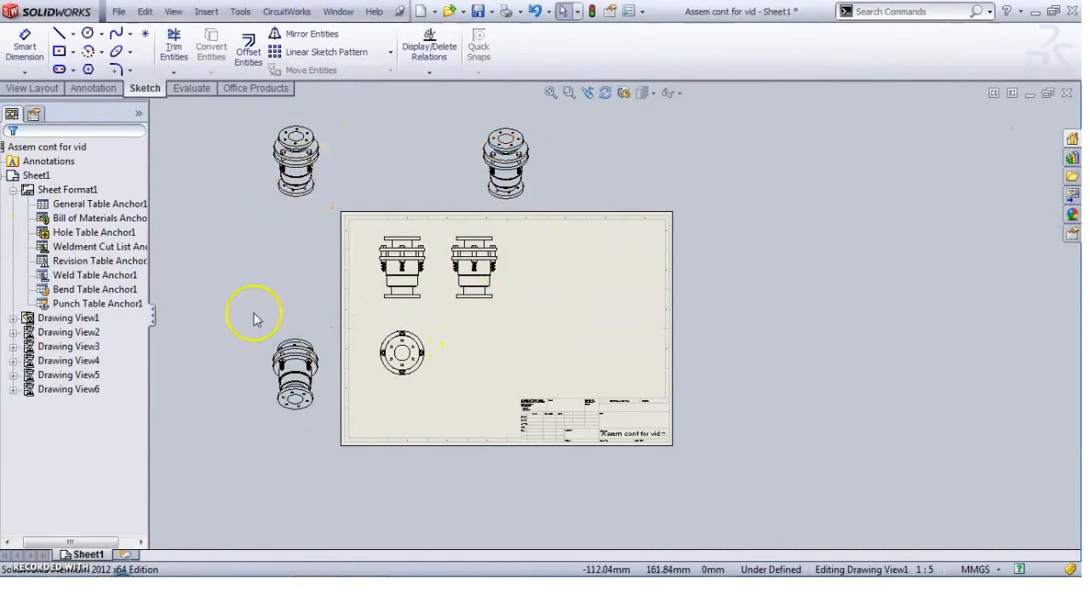
Step: Delete the lower-left and upper-left isometric views and the side view beside the front view
{"action": "left_click", "coordinate": [44, 88]}
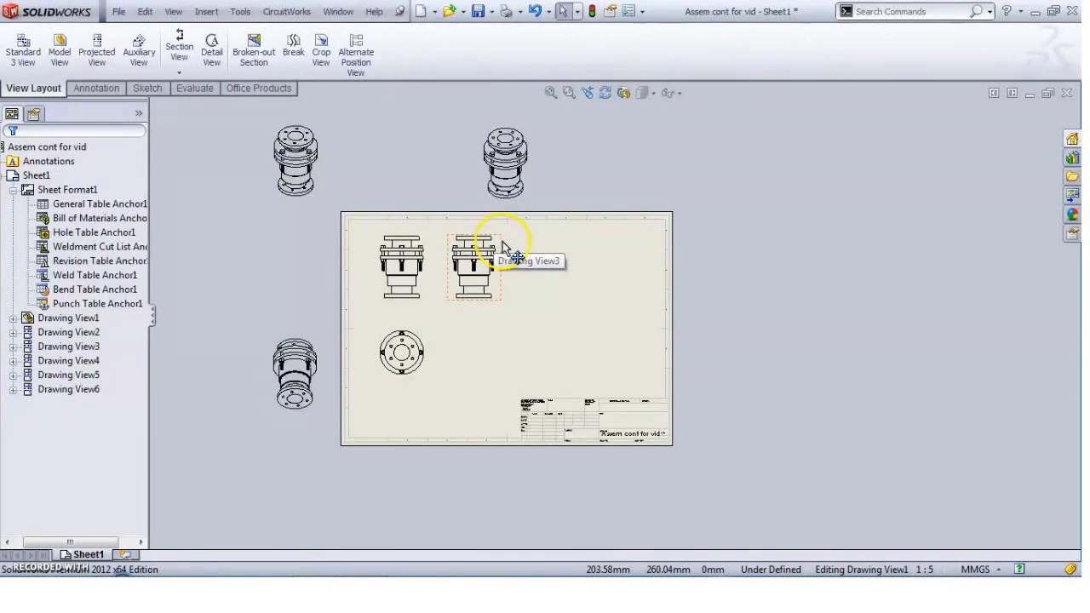
{"action": "left_click", "coordinate": [335, 356]}
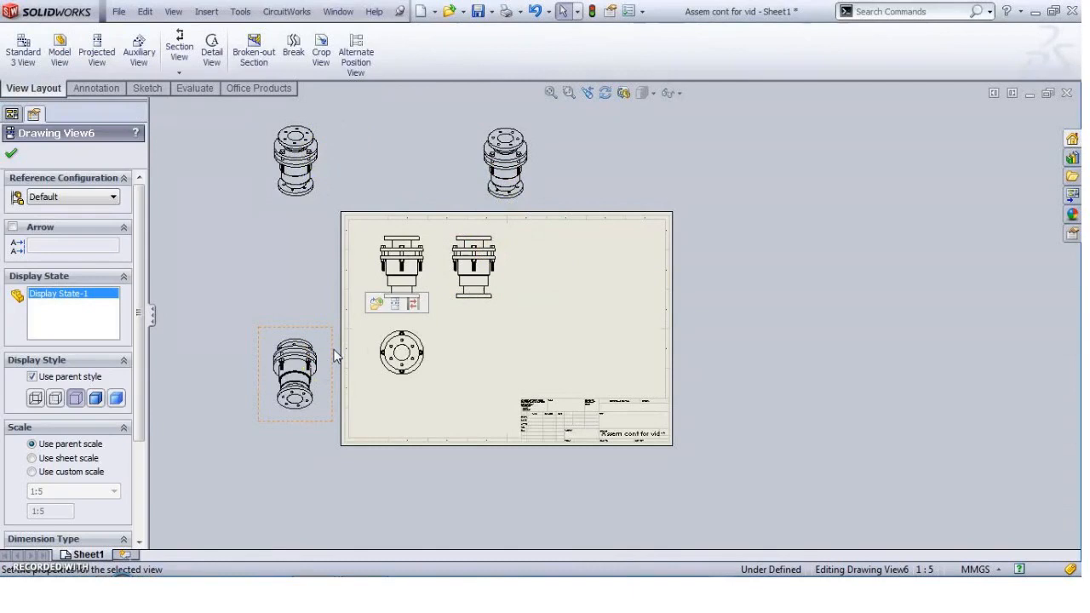
{"action": "key", "text": "Delete"}
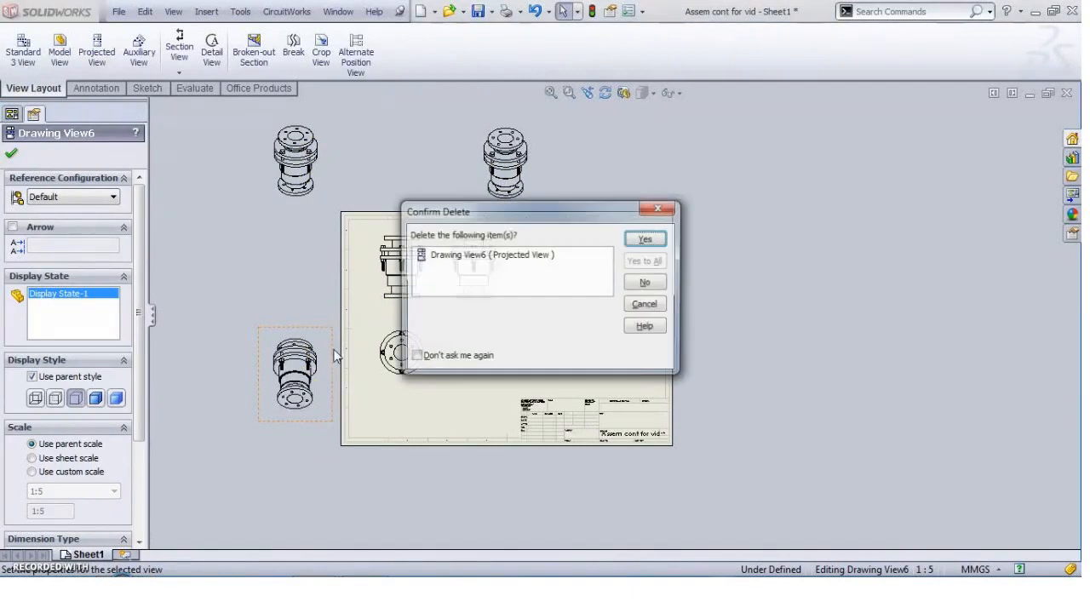
{"action": "left_click", "coordinate": [648, 239]}
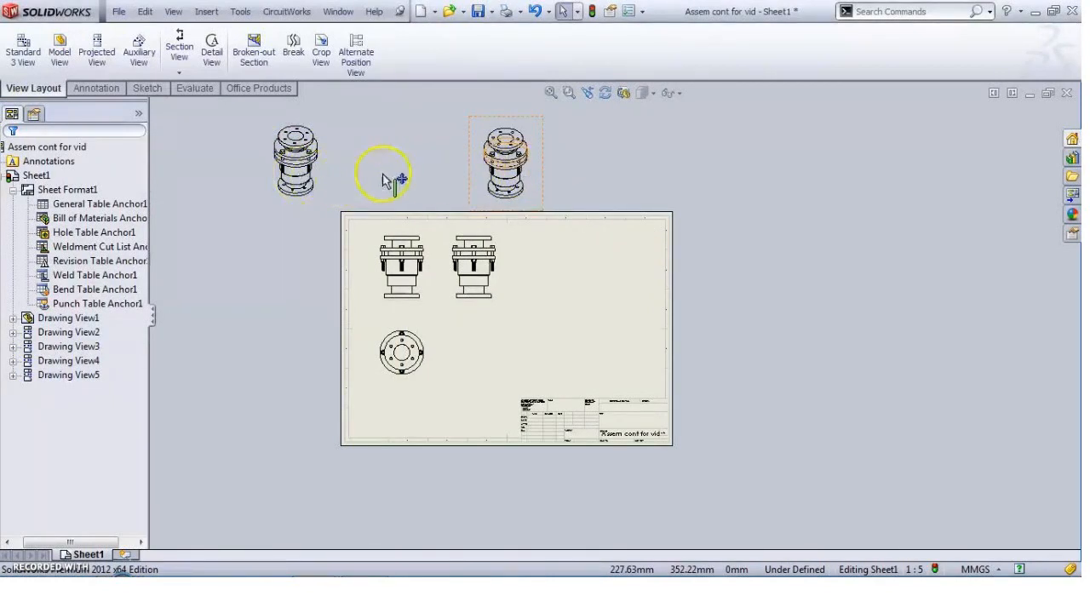
{"action": "left_click", "coordinate": [320, 112]}
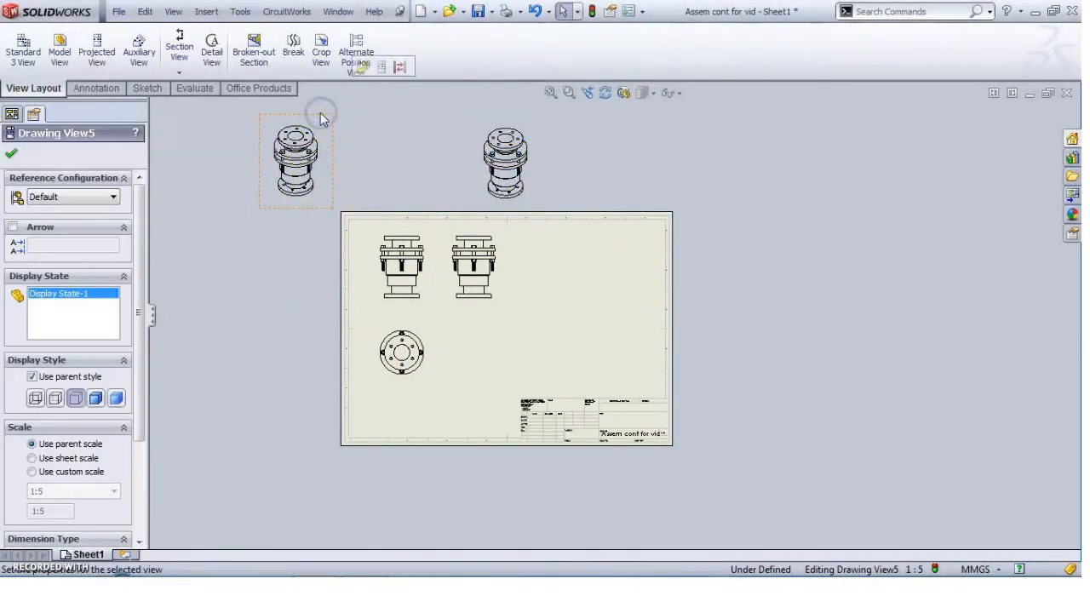
{"action": "key", "text": "Delete"}
{"action": "left_click", "coordinate": [650, 244]}
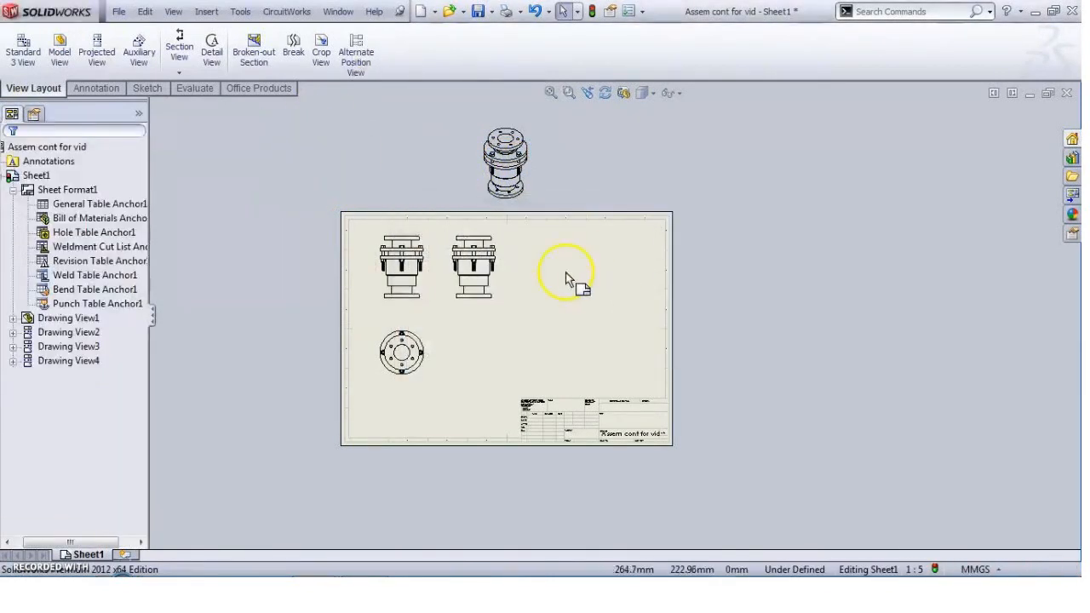
{"action": "left_click", "coordinate": [501, 244]}
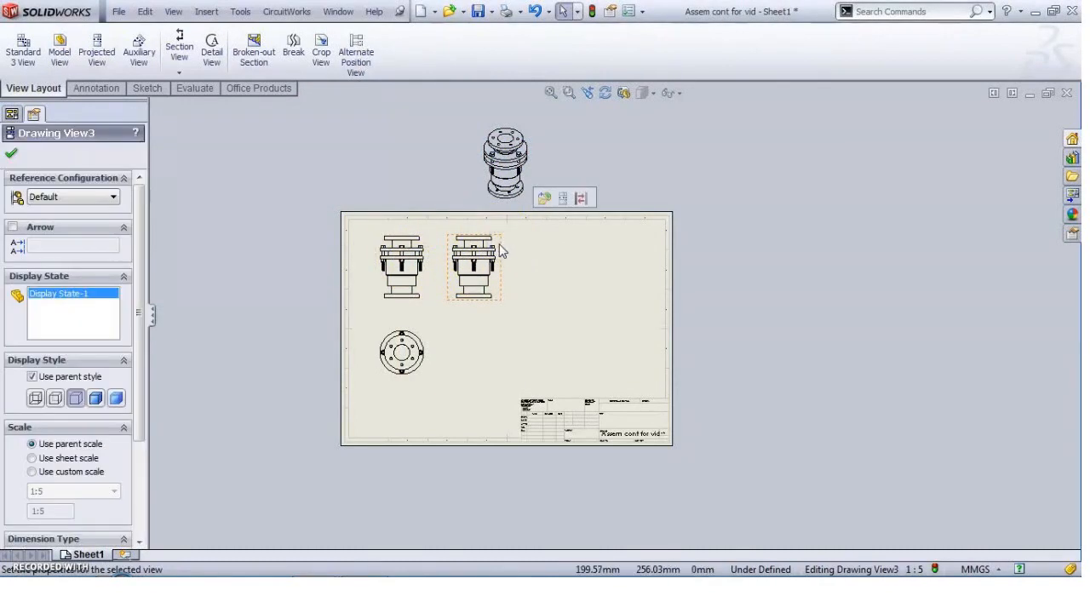
{"action": "key", "text": "Delete"}
{"action": "left_click", "coordinate": [647, 238]}
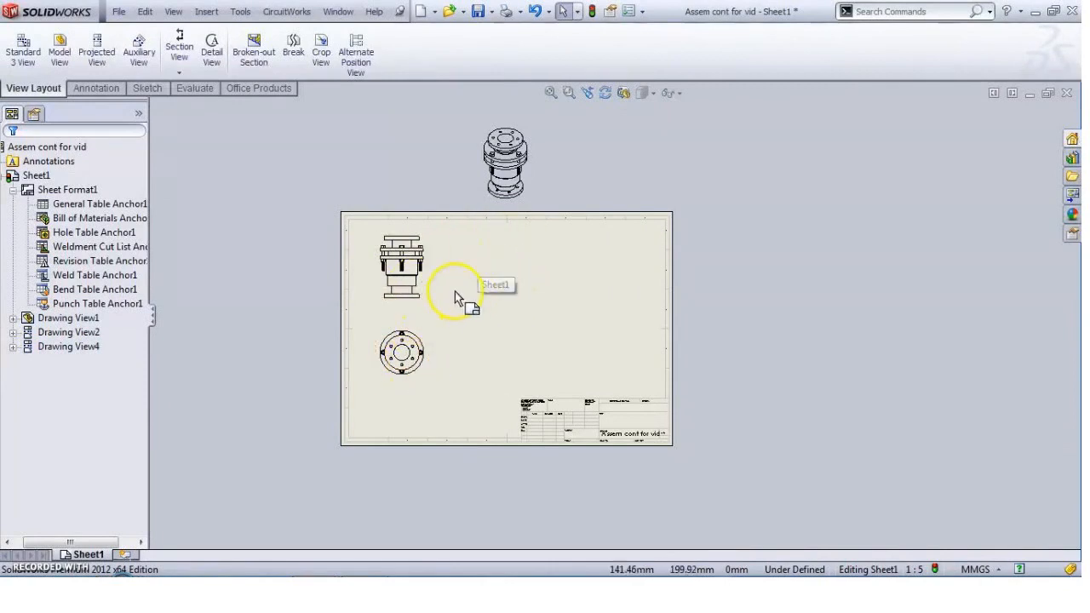
Step: Move the remaining isometric view into the sheet's upper-right area and give it its own Hidden Lines Removed display style
{"action": "left_click_drag", "start_coordinate": [519, 115], "coordinate": [611, 219]}
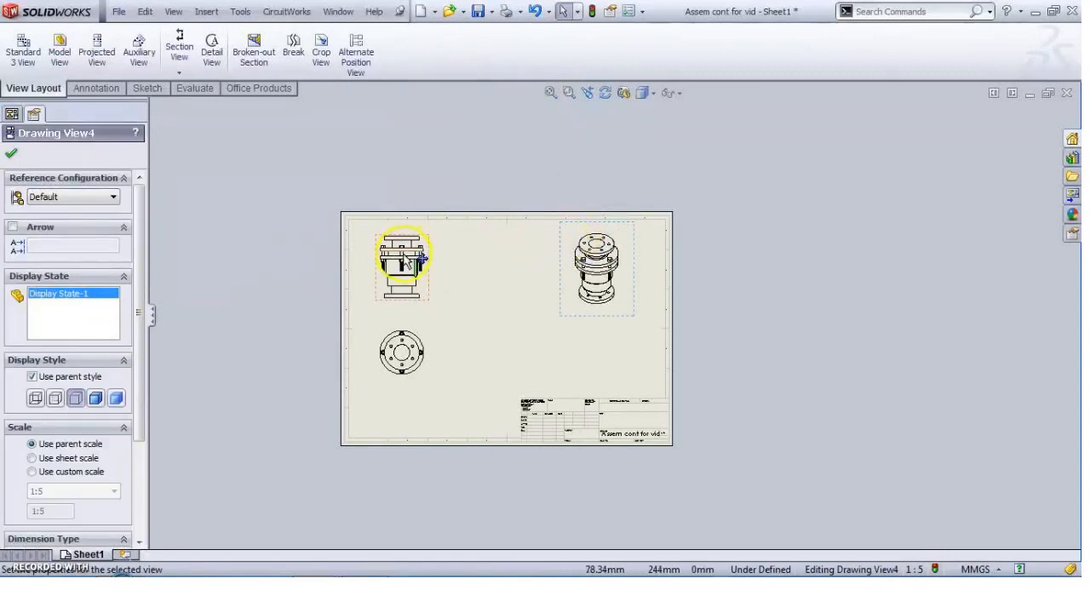
{"action": "left_click_drag", "start_coordinate": [142, 231], "coordinate": [145, 176]}
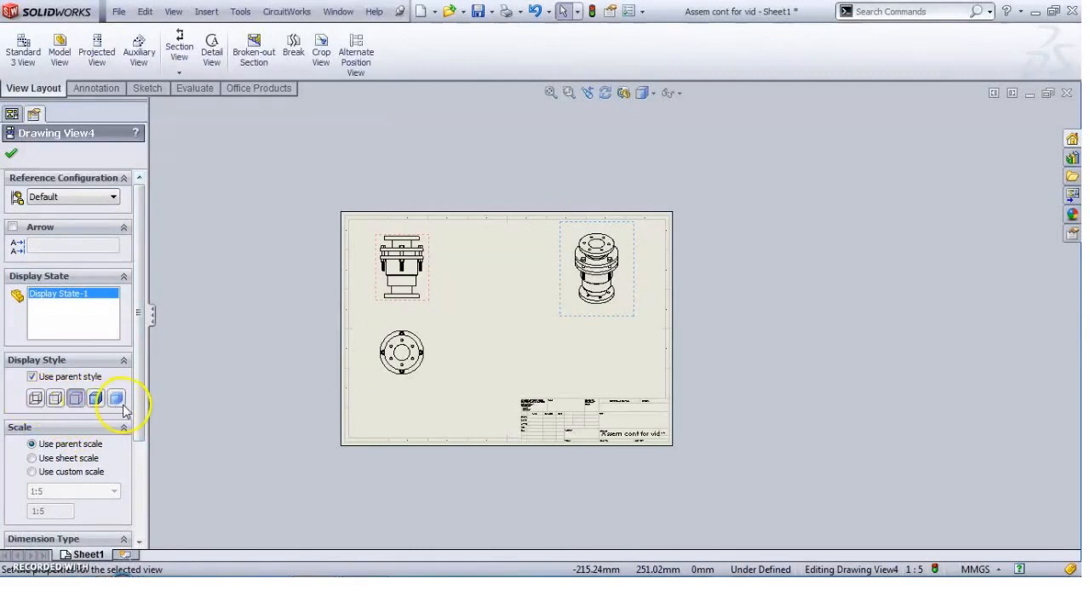
{"action": "left_click", "coordinate": [55, 401]}
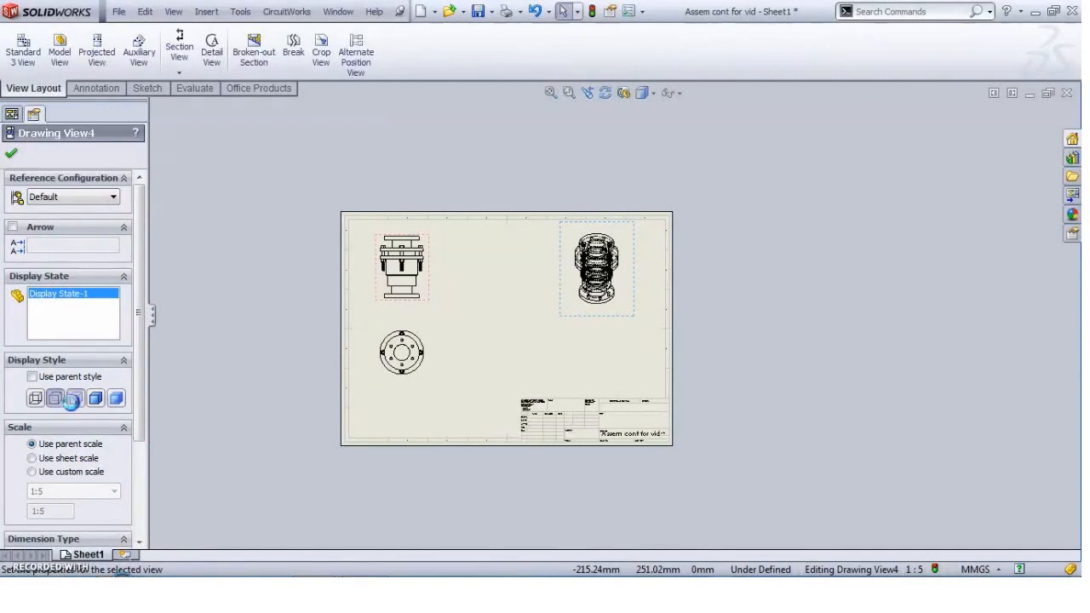
{"action": "left_click", "coordinate": [74, 400]}
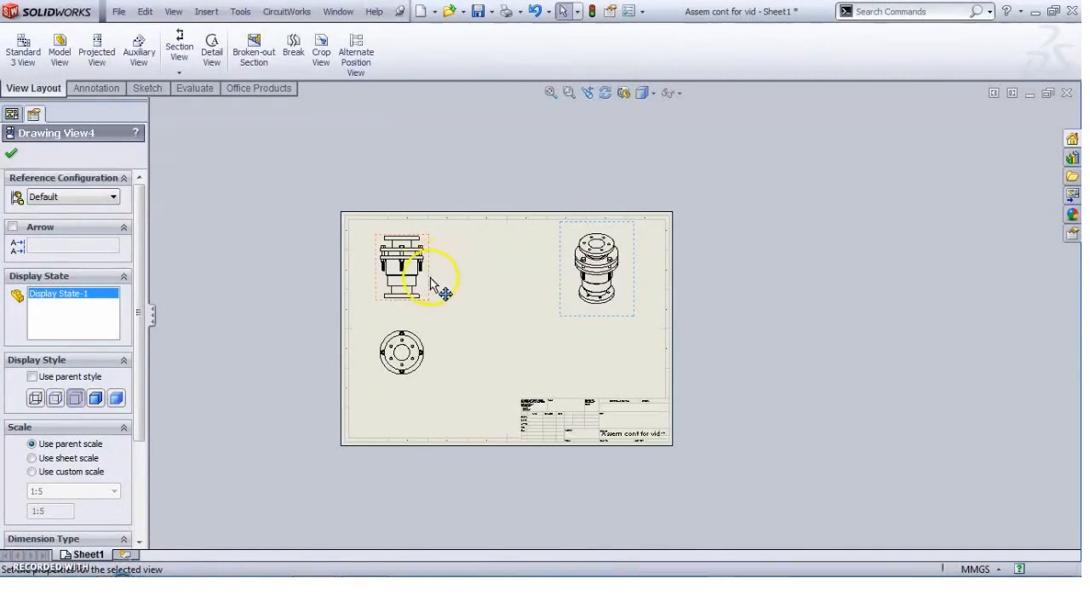
Step: Set the front view's display style to Hidden Lines Visible
{"action": "left_click", "coordinate": [431, 286]}
{"action": "left_click_drag", "start_coordinate": [139, 354], "coordinate": [131, 451]}
{"action": "left_click", "coordinate": [63, 380]}
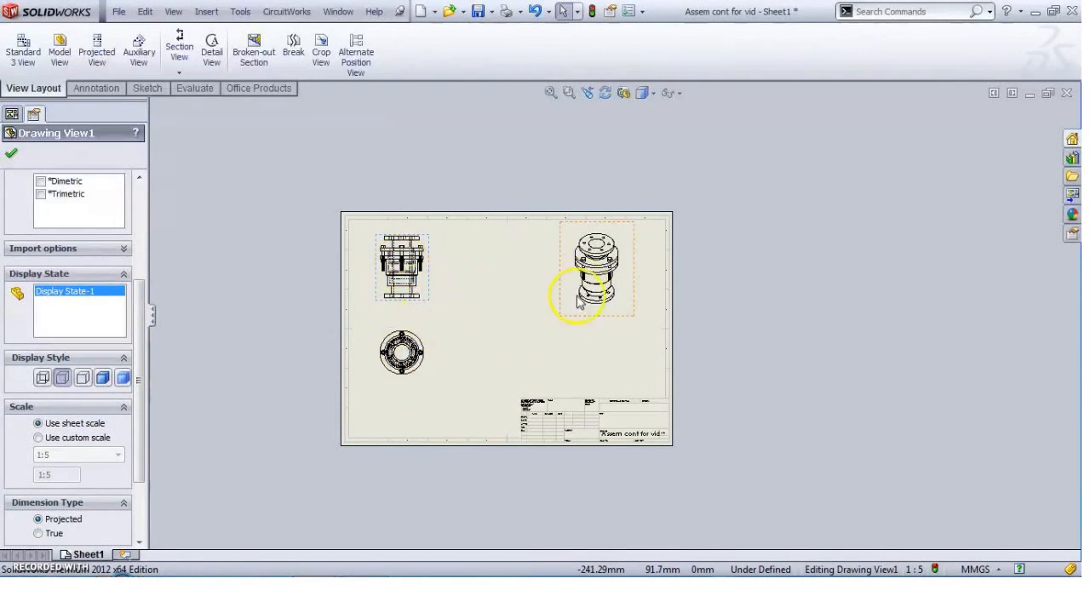
Step: Give the front view a user-defined custom scale of 1:3
{"action": "scroll", "coordinate": [136, 375], "scroll_direction": "down", "scroll_amount": 3}
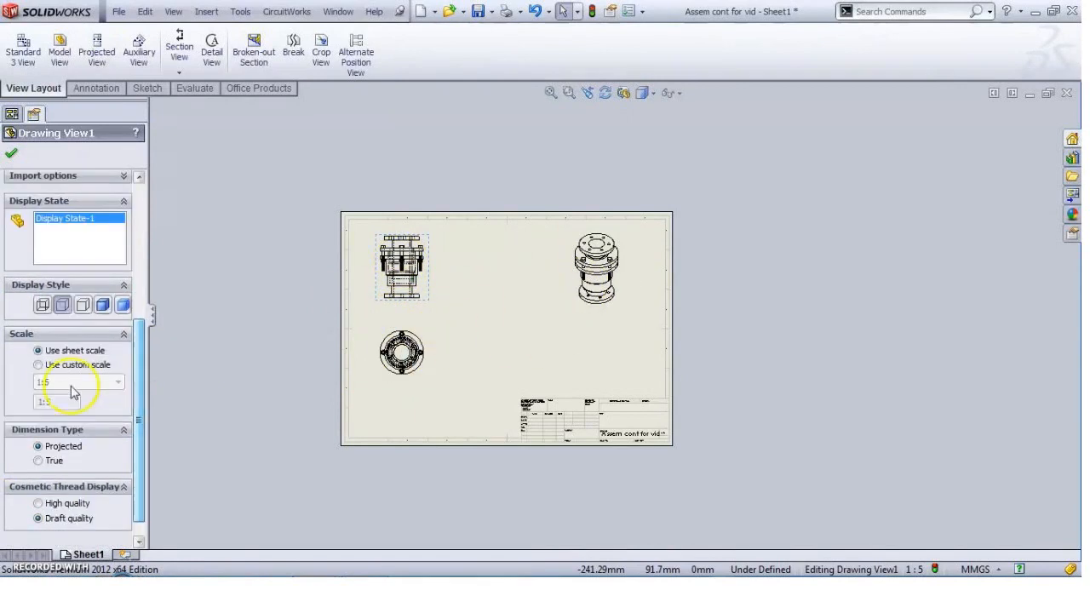
{"action": "left_click", "coordinate": [37, 365]}
{"action": "left_click", "coordinate": [119, 384]}
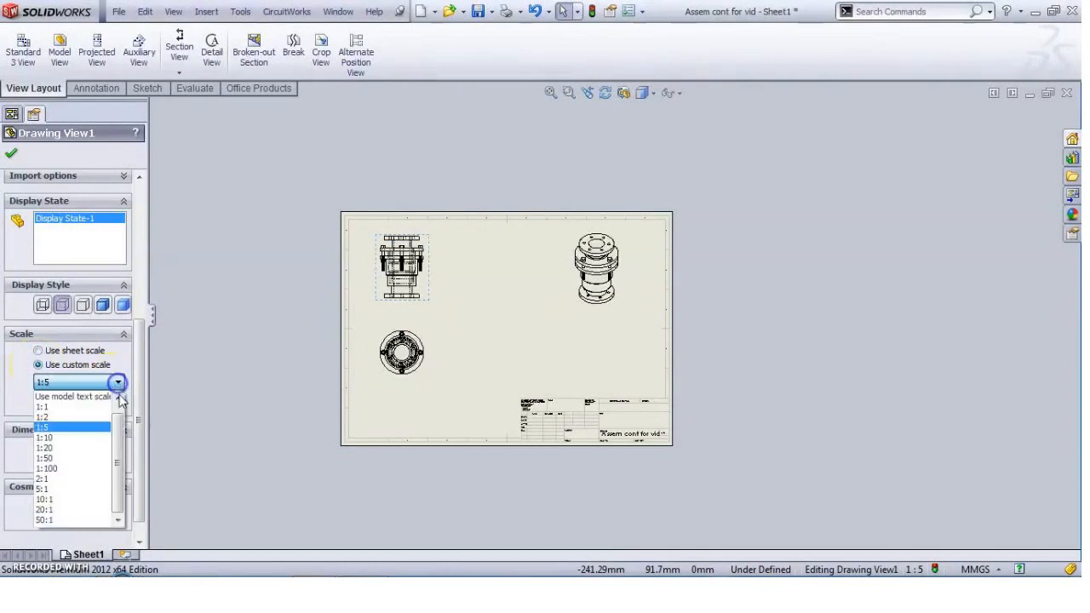
{"action": "scroll", "coordinate": [116, 436], "scroll_direction": "up", "scroll_amount": 1}
{"action": "left_click", "coordinate": [85, 392]}
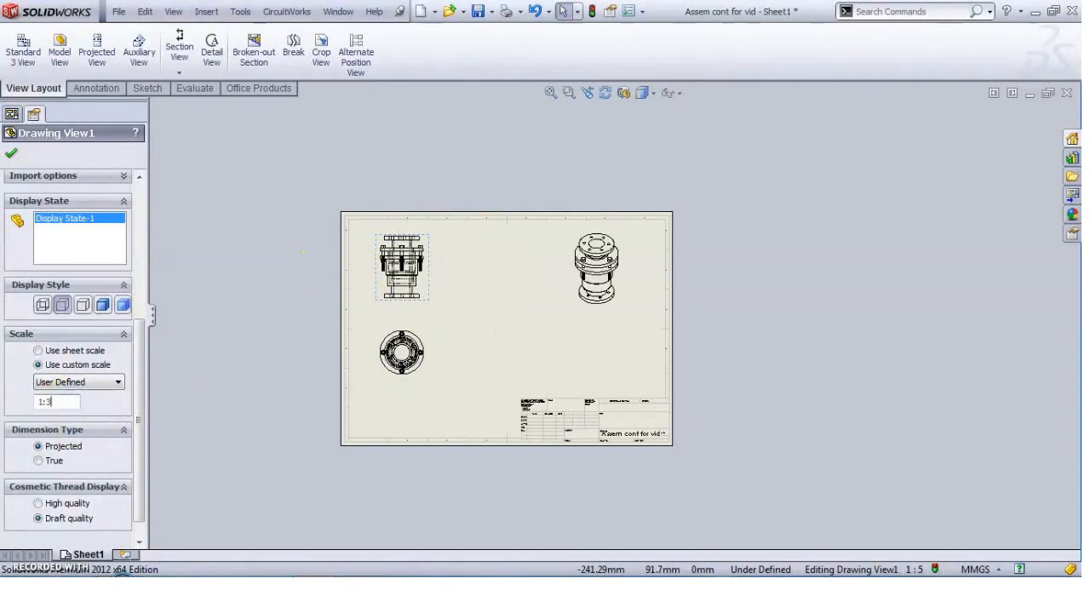
{"action": "key", "text": "Return"}
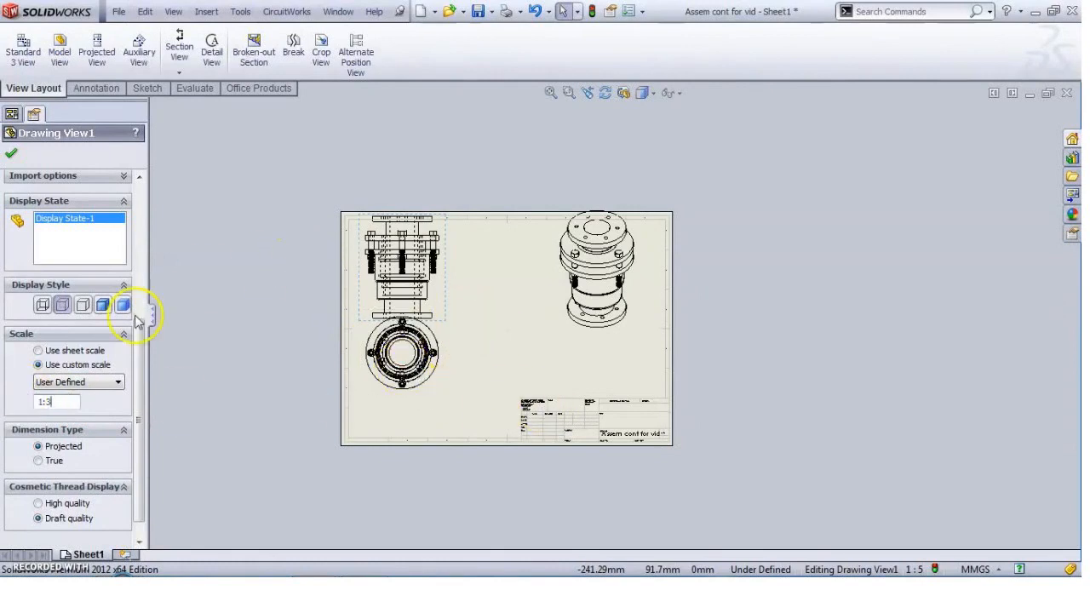
{"action": "scroll", "coordinate": [143, 405], "scroll_direction": "down", "scroll_amount": 2}
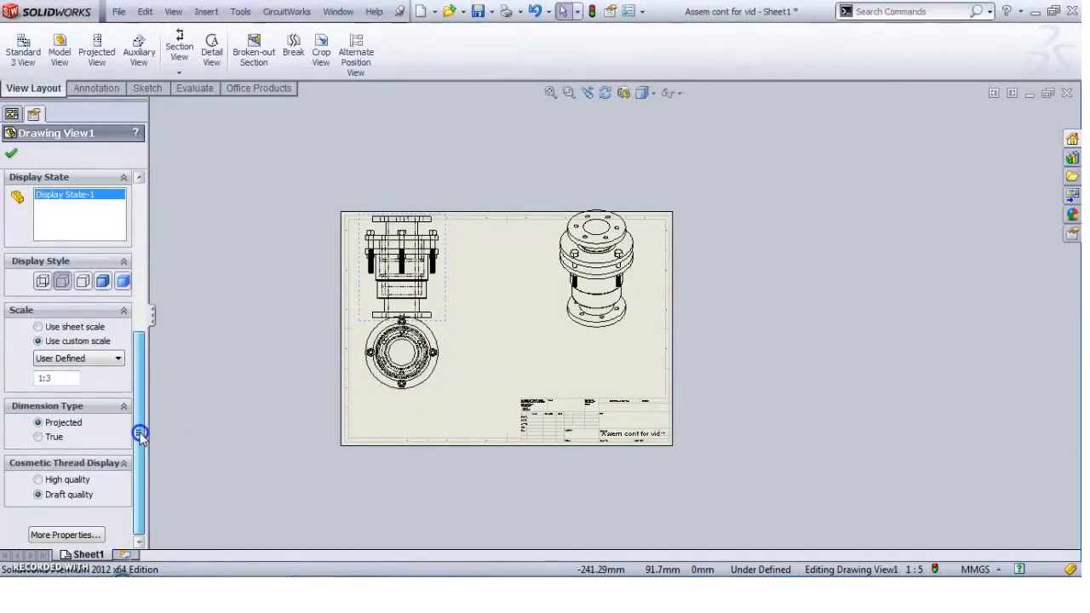
{"action": "left_click_drag", "start_coordinate": [139, 409], "coordinate": [148, 333]}
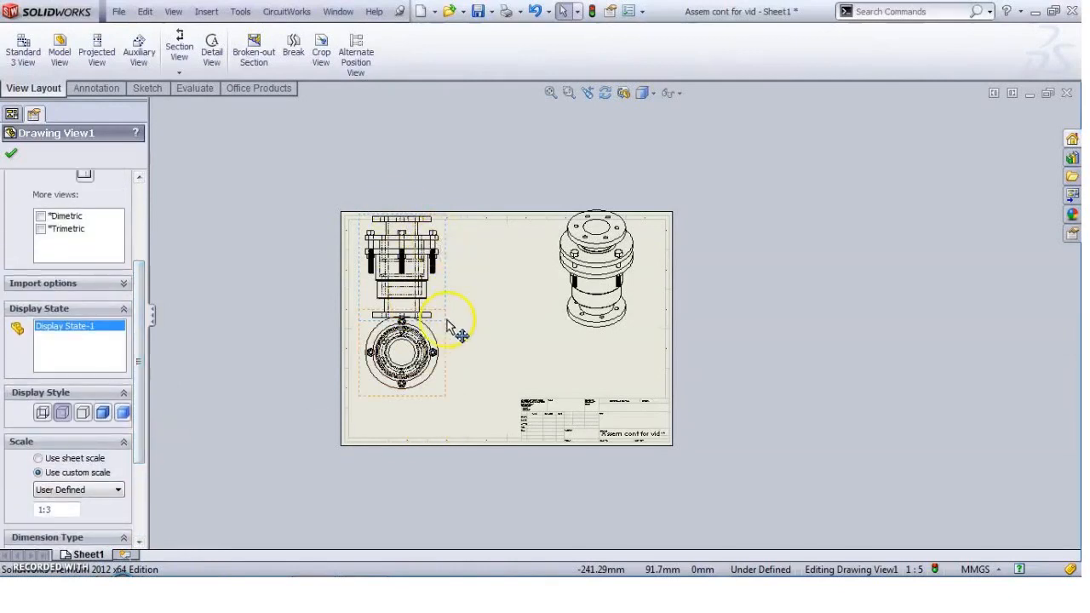
Step: Reposition the enlarged front, top and isometric views so they sit apart from each other inside the sheet border
{"action": "mouse_move", "coordinate": [444, 345]}
{"action": "left_mouse_down"}
{"action": "mouse_move", "coordinate": [445, 366]}
{"action": "mouse_move", "coordinate": [451, 274]}
{"action": "mouse_move", "coordinate": [448, 376]}
{"action": "left_mouse_up"}
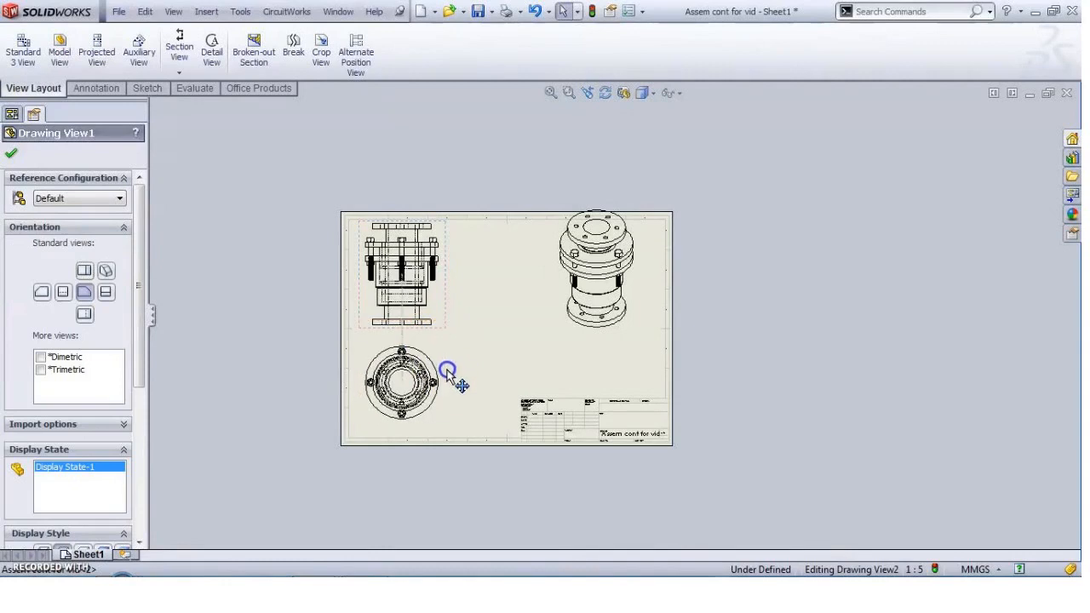
{"action": "left_click_drag", "start_coordinate": [540, 264], "coordinate": [515, 286]}
{"action": "left_click", "coordinate": [122, 398]}
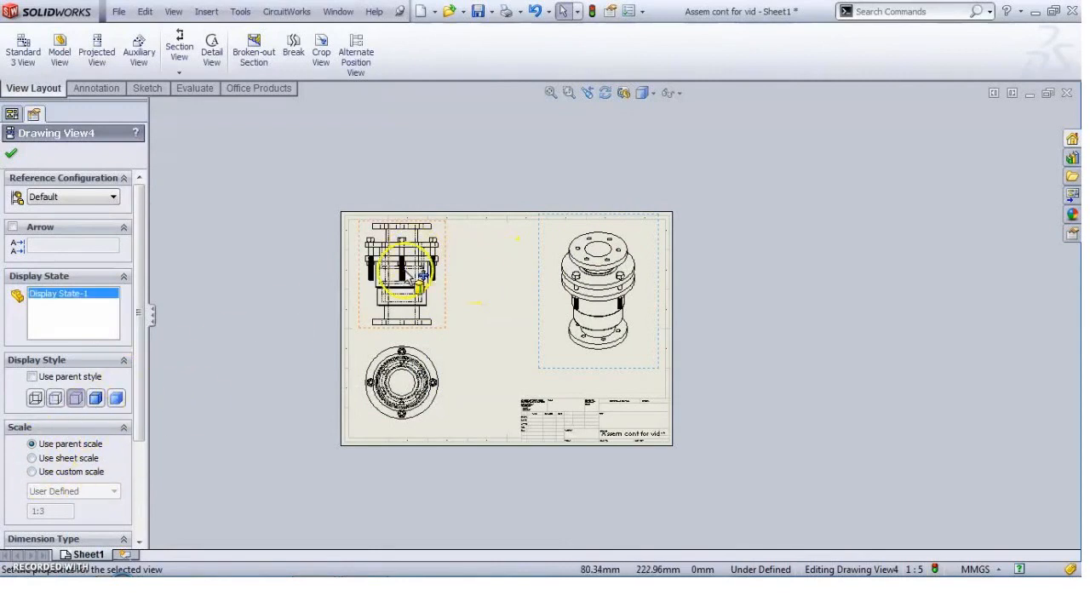
{"action": "left_click", "coordinate": [446, 304]}
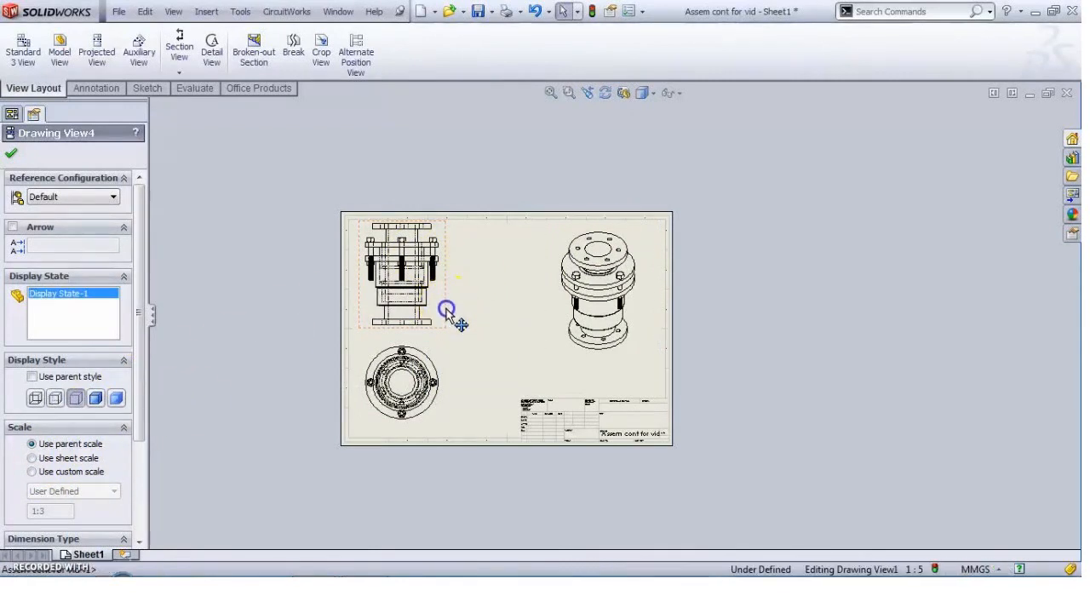
{"action": "left_click", "coordinate": [446, 312]}
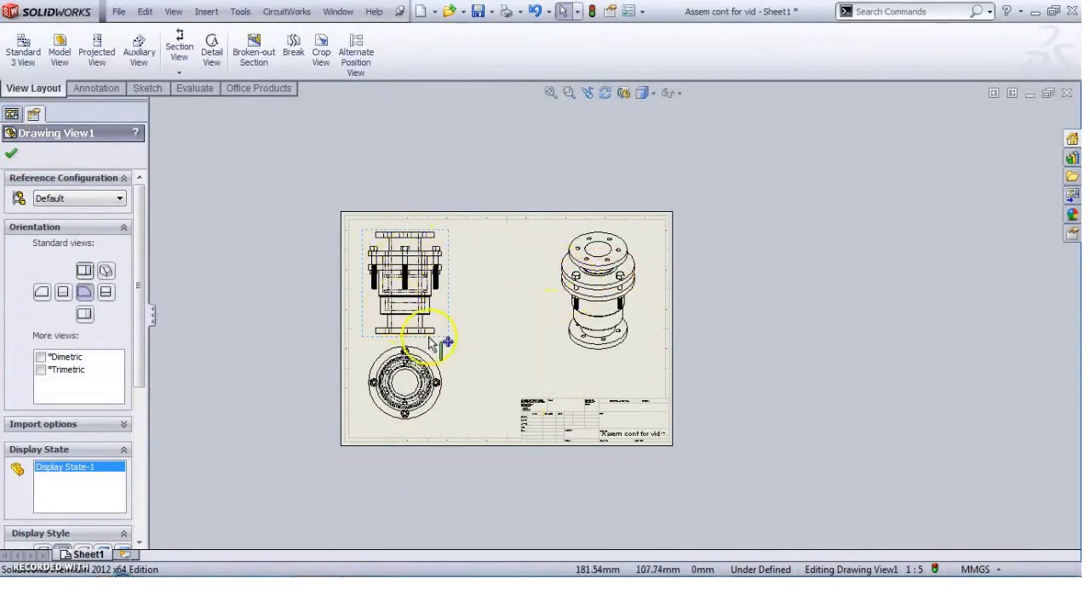
{"action": "mouse_move", "coordinate": [139, 293]}
{"action": "left_mouse_down"}
{"action": "mouse_move", "coordinate": [137, 436]}
{"action": "mouse_move", "coordinate": [136, 275]}
{"action": "left_mouse_up"}
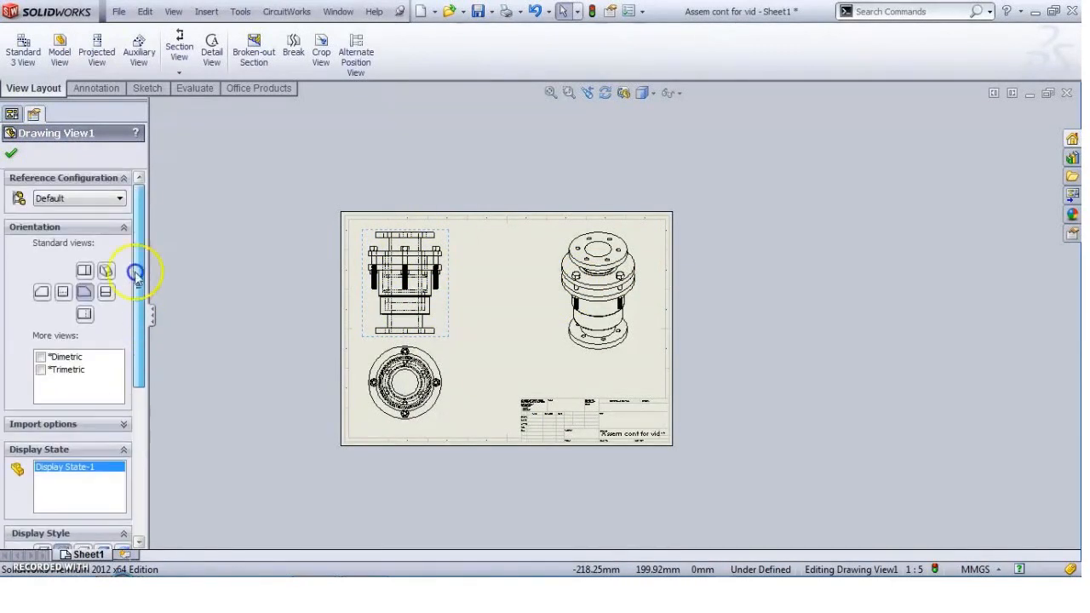
{"action": "left_click", "coordinate": [10, 154]}
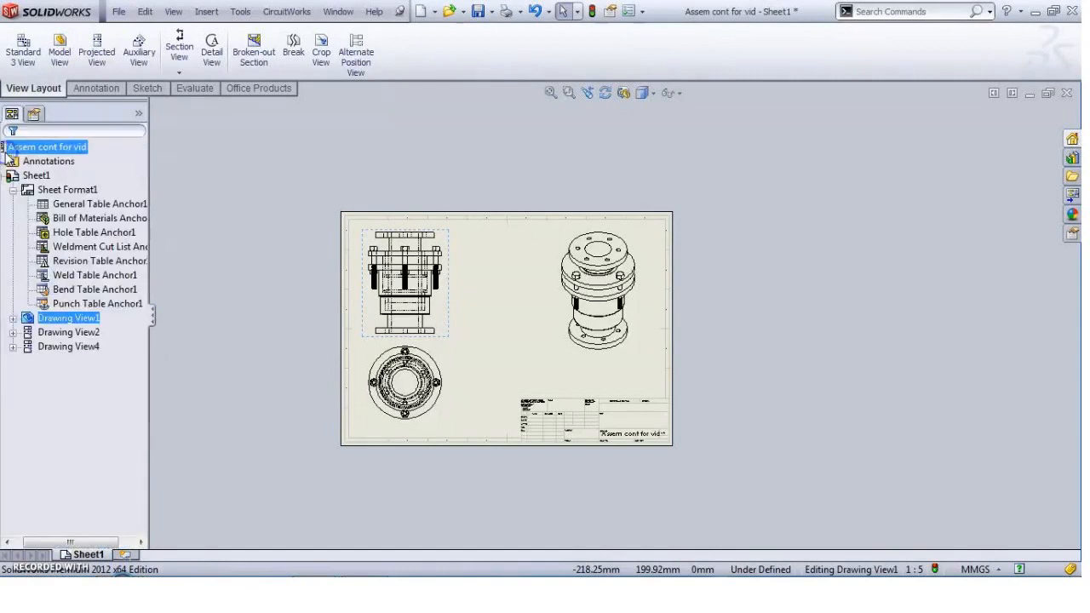
{"action": "left_click", "coordinate": [98, 59]}
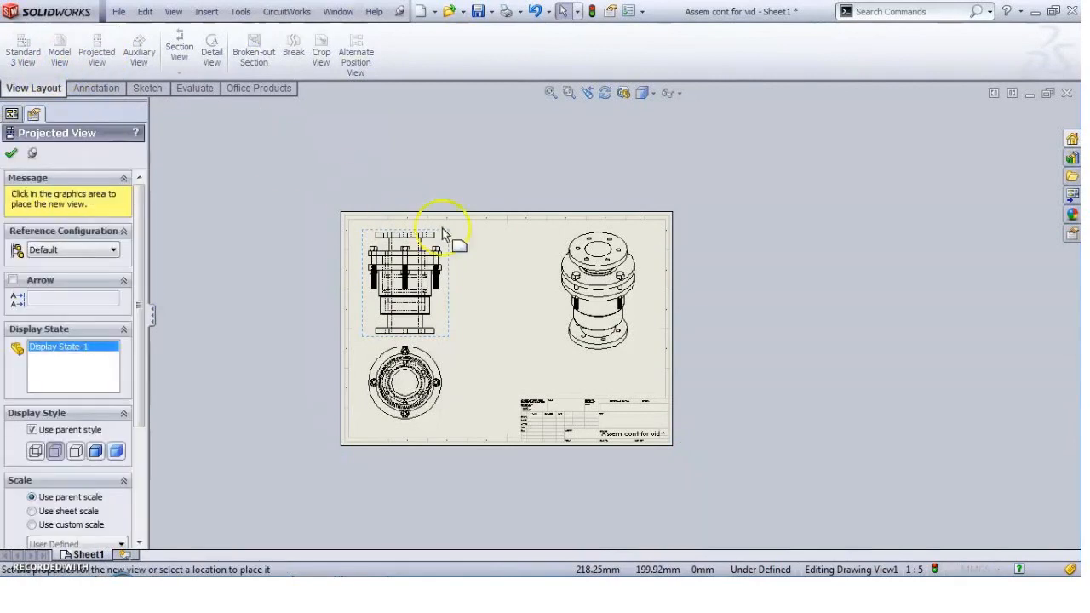
{"action": "left_click", "coordinate": [439, 408]}
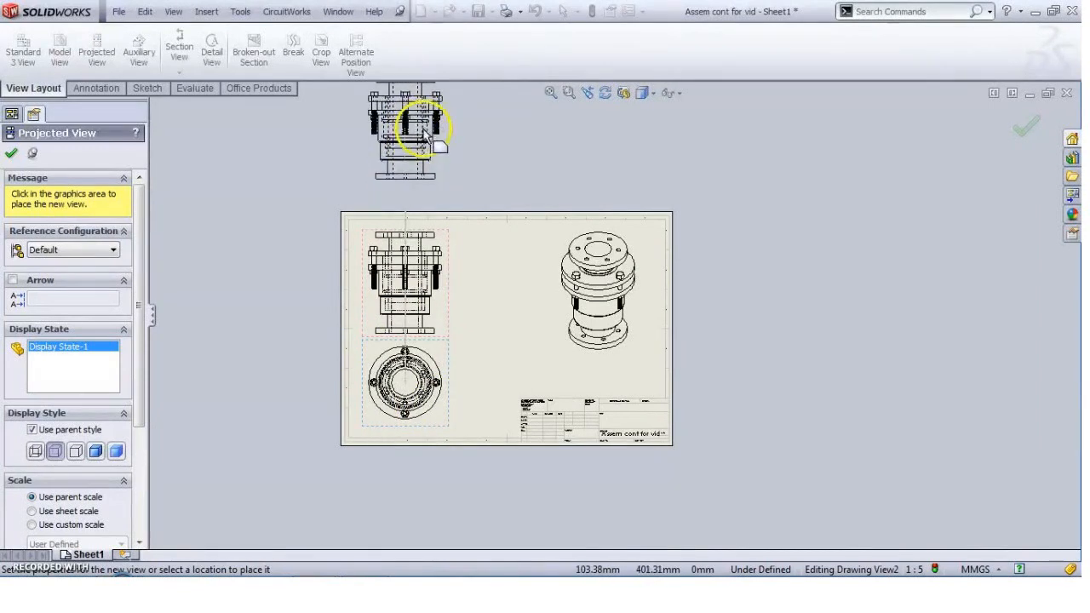
{"action": "left_click", "coordinate": [12, 154]}
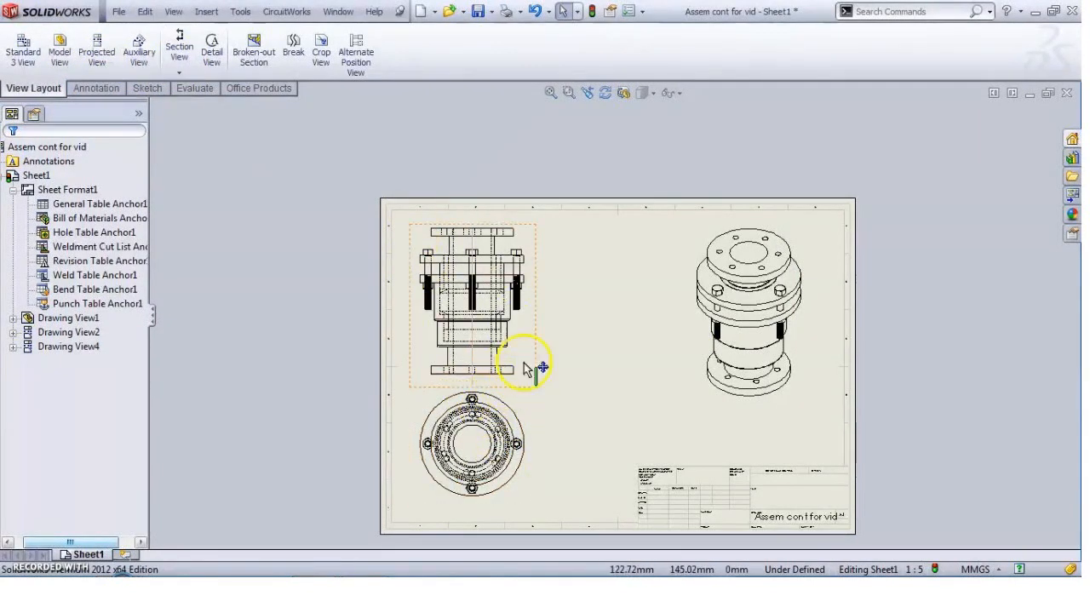
{"action": "left_click", "coordinate": [521, 231]}
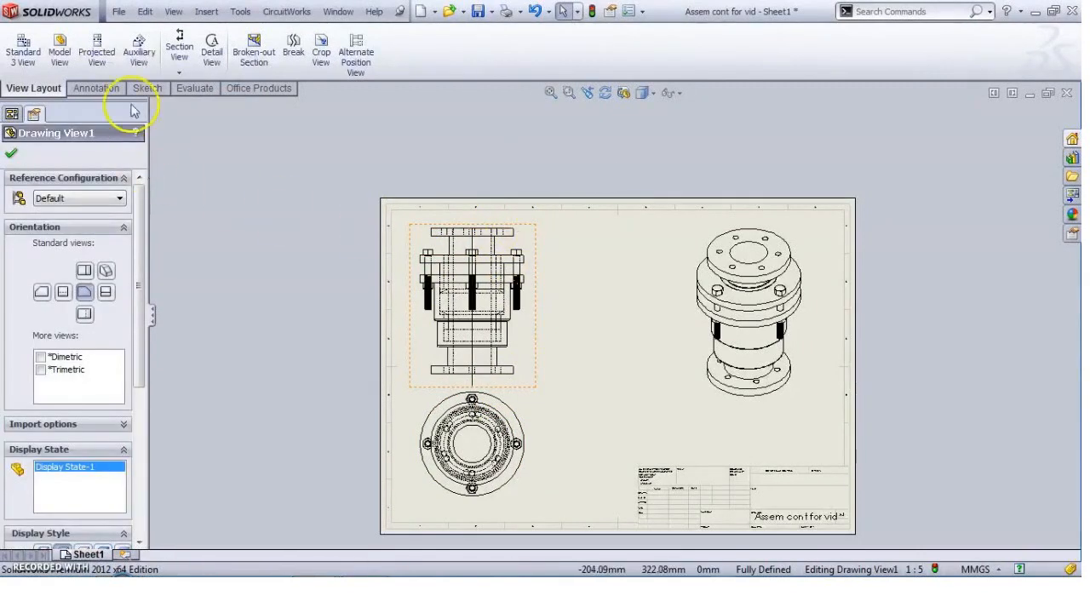
{"action": "left_click", "coordinate": [179, 48]}
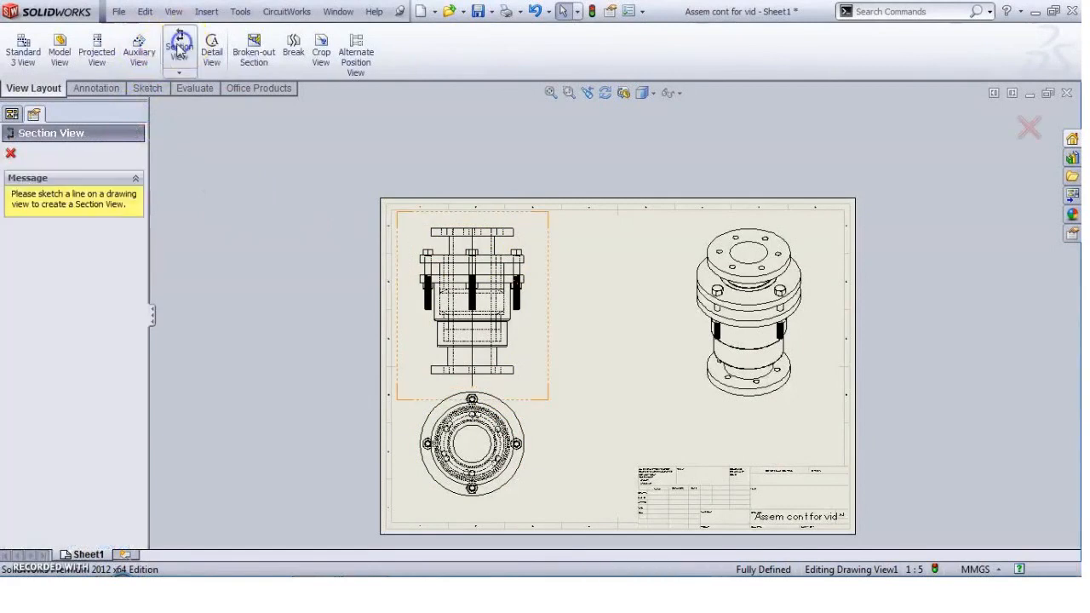
{"action": "scroll", "coordinate": [482, 234], "scroll_direction": "down", "scroll_amount": 4}
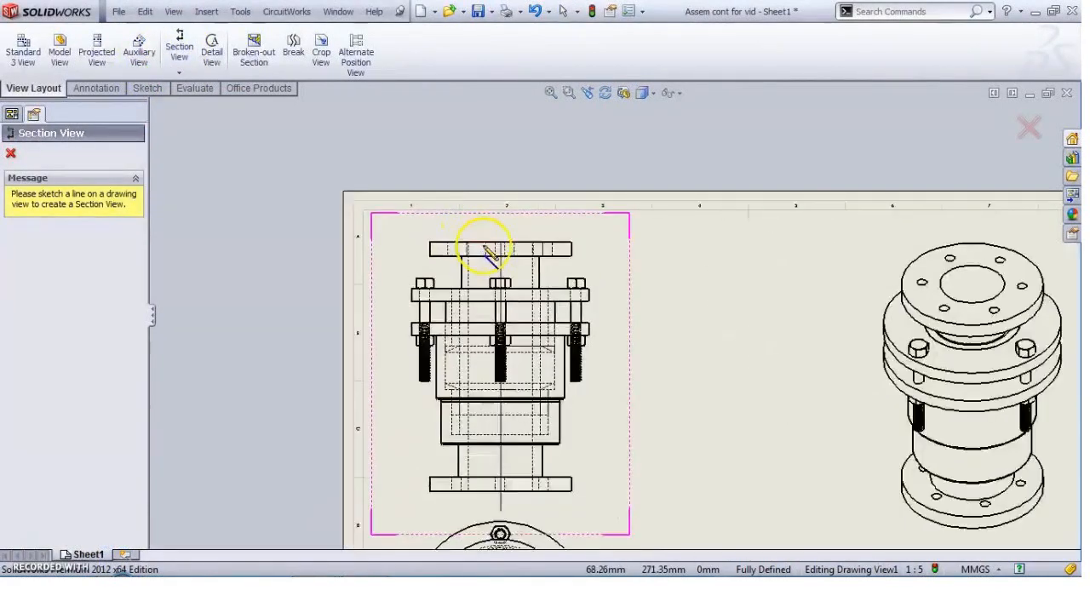
{"action": "left_click", "coordinate": [515, 248]}
{"action": "middle_click_drag", "start_coordinate": [520, 479], "coordinate": [534, 334]}
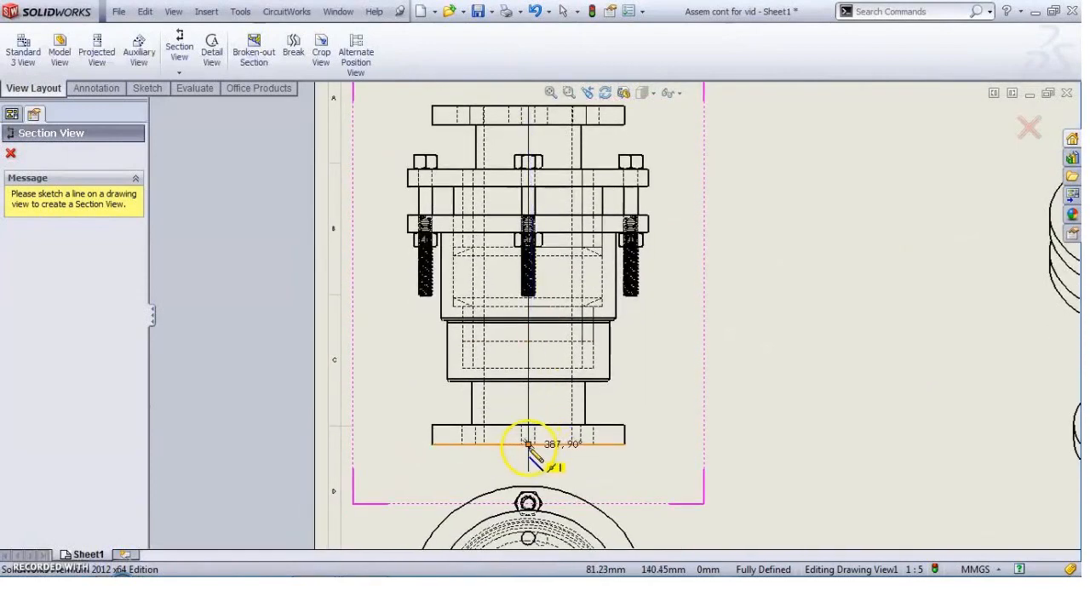
{"action": "left_click", "coordinate": [528, 443]}
{"action": "left_click", "coordinate": [648, 302]}
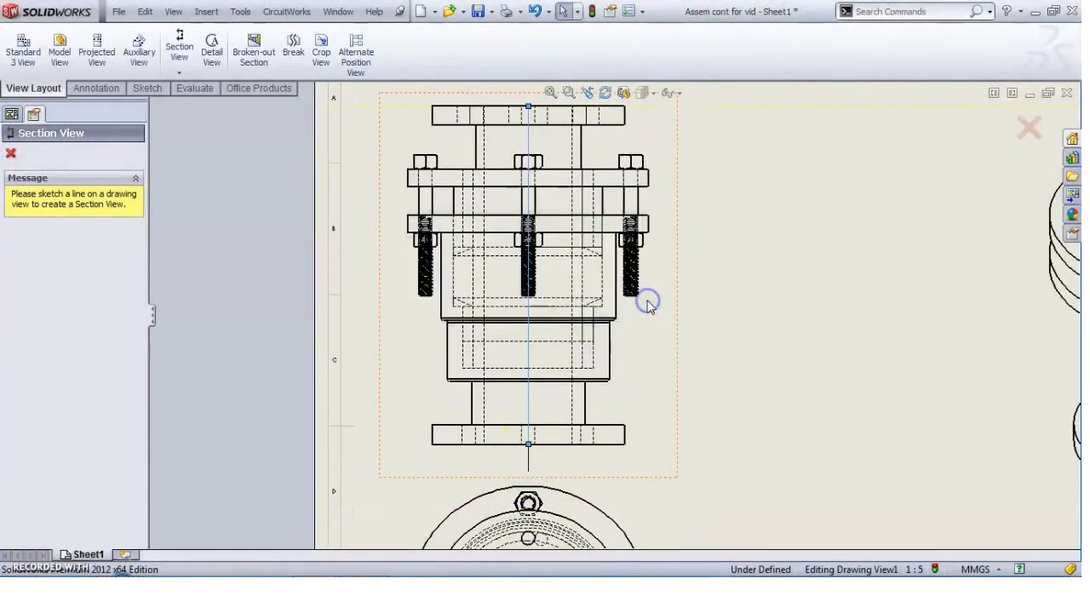
{"action": "key", "text": "Escape"}
Step: Delete the leftover vertical sketch lines running through the middle of the front view
{"action": "left_click", "coordinate": [528, 460]}
{"action": "key", "text": "Escape"}
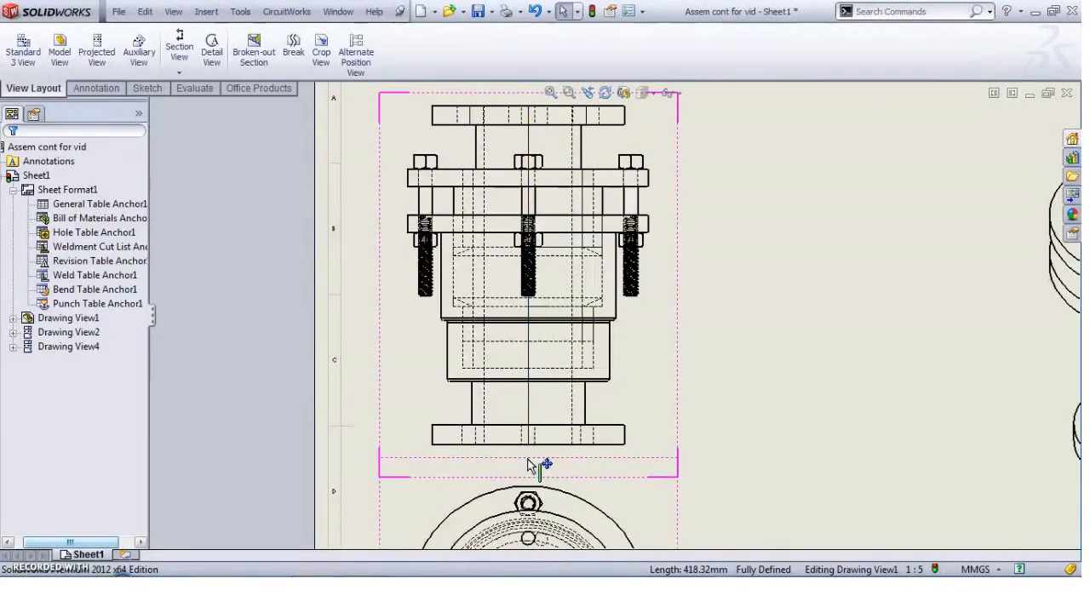
{"action": "left_click", "coordinate": [529, 414]}
{"action": "key", "text": "Delete"}
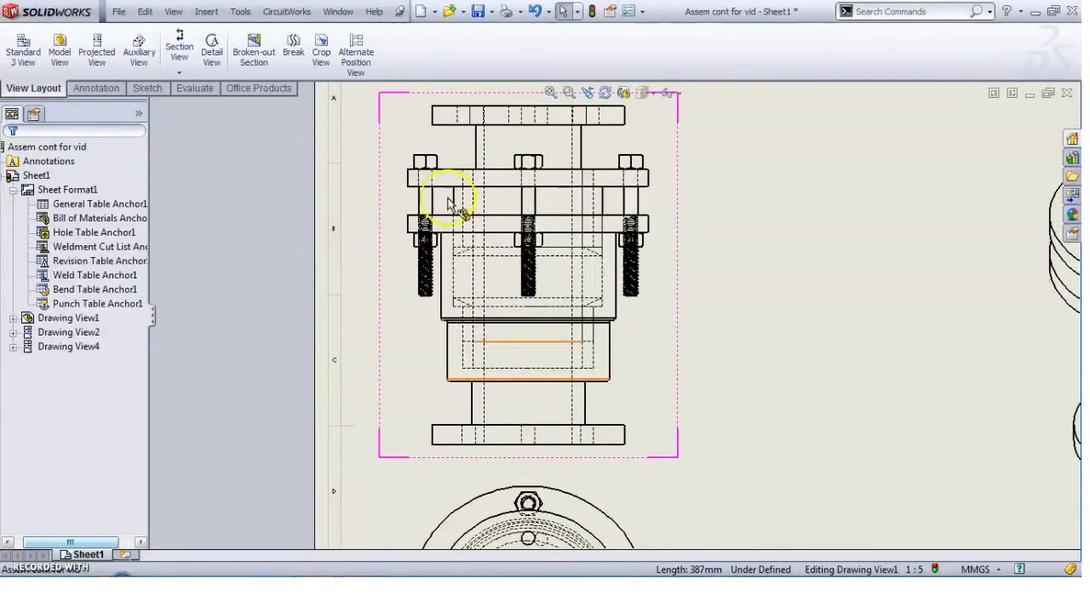
Step: Create a partial section view cut along the front view's vertical centreline and place it between the front and isometric views
{"action": "left_click", "coordinate": [180, 44]}
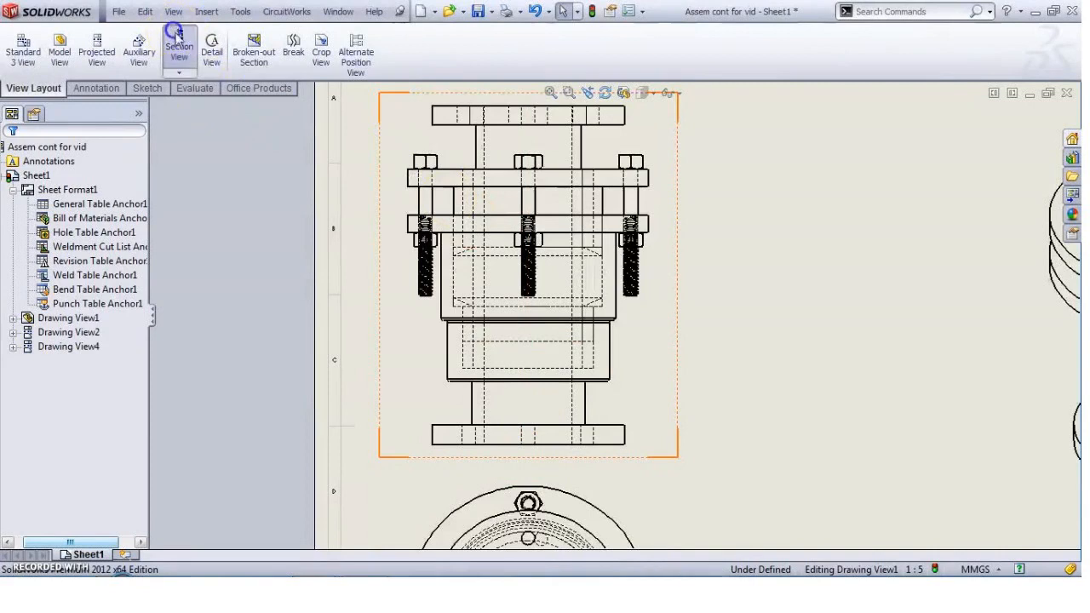
{"action": "left_click", "coordinate": [527, 107]}
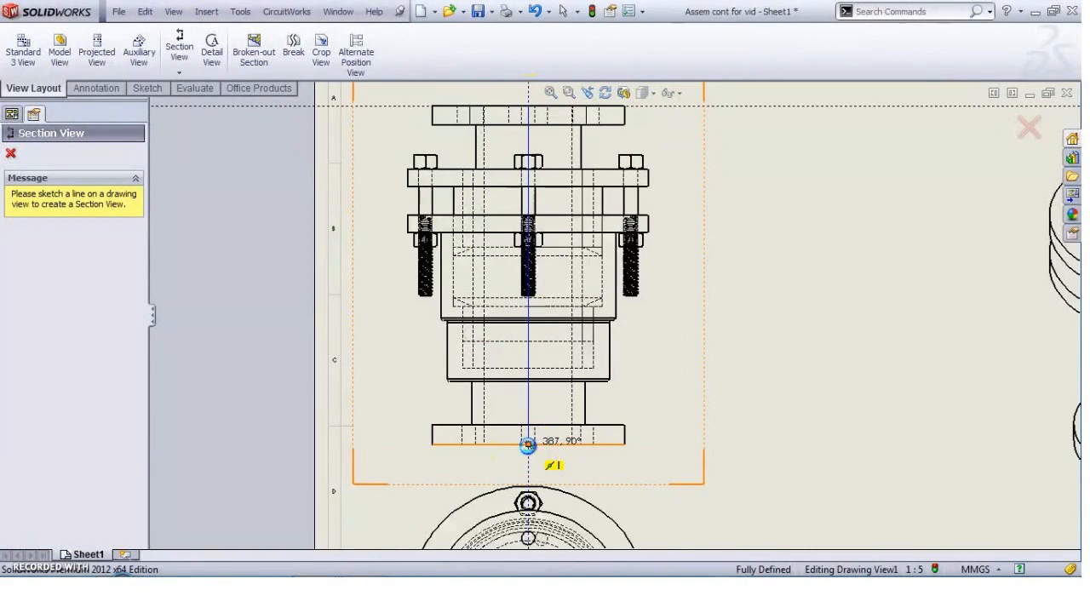
{"action": "left_click", "coordinate": [527, 444]}
{"action": "left_click", "coordinate": [590, 312]}
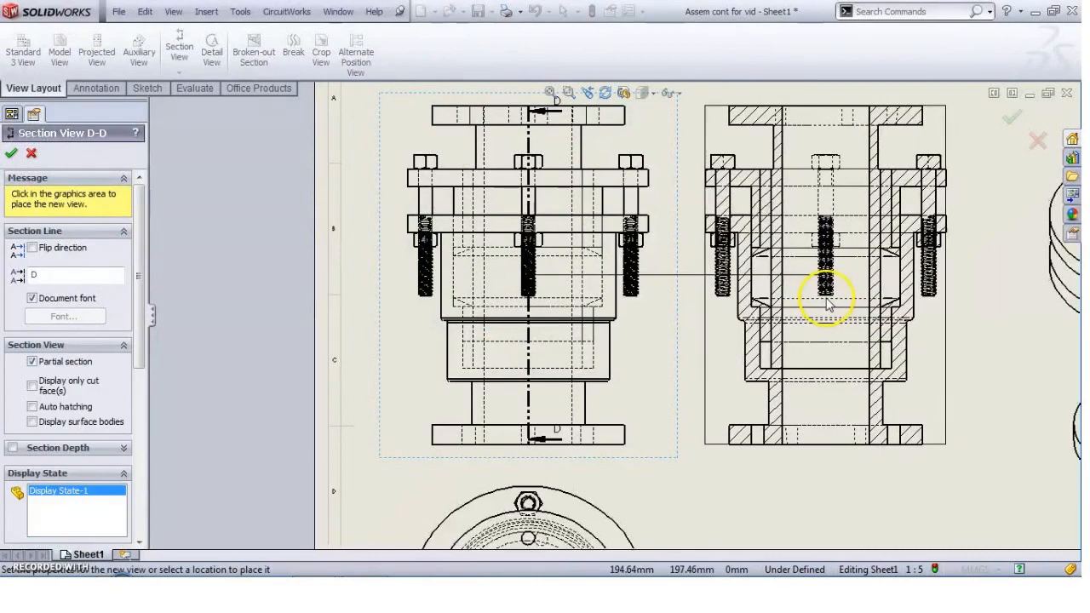
{"action": "left_click", "coordinate": [852, 324]}
{"action": "scroll", "coordinate": [894, 489], "scroll_direction": "down", "scroll_amount": 1}
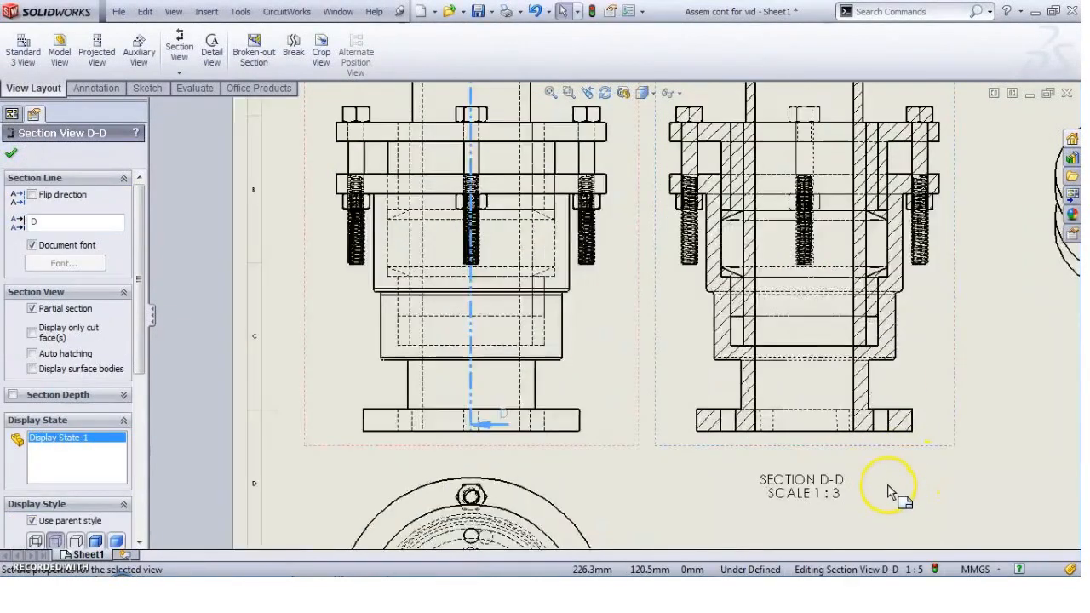
{"action": "scroll", "coordinate": [889, 484], "scroll_direction": "up", "scroll_amount": 2}
{"action": "scroll", "coordinate": [734, 302], "scroll_direction": "up", "scroll_amount": 2}
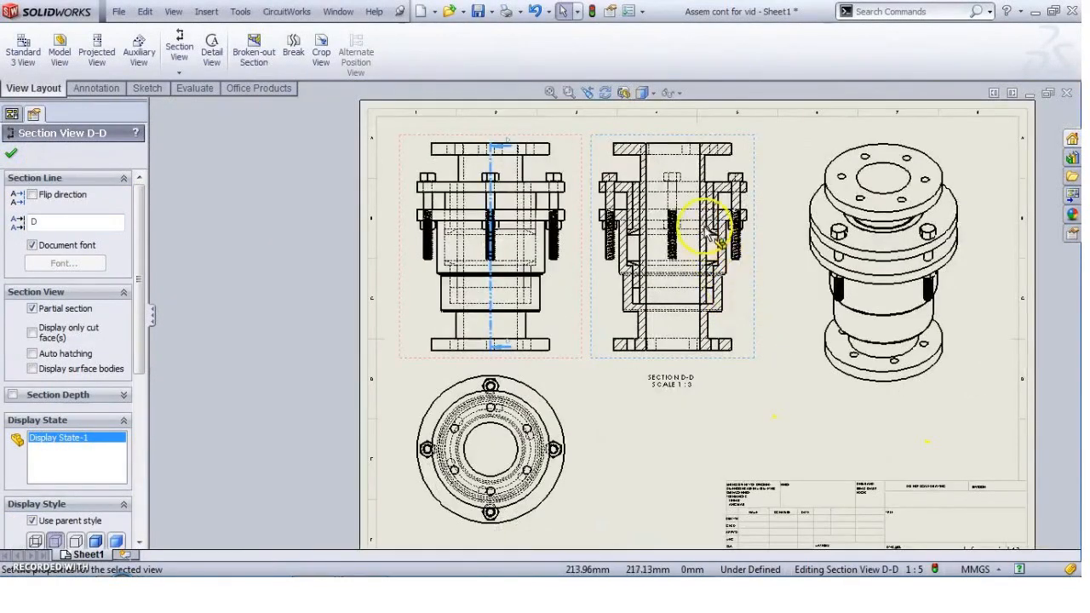
{"action": "scroll", "coordinate": [713, 236], "scroll_direction": "up", "scroll_amount": 2}
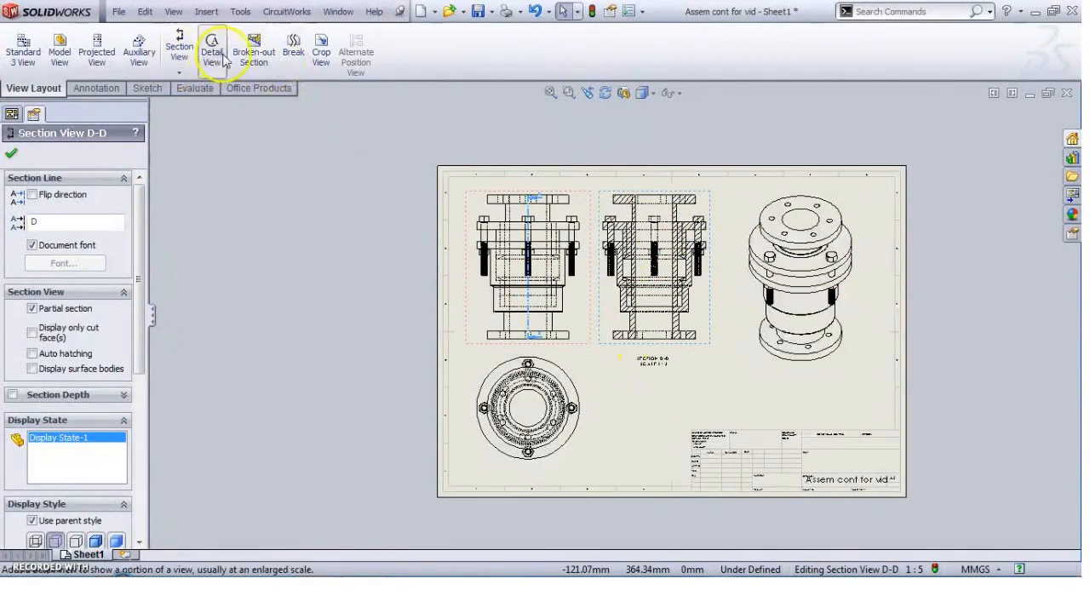
{"action": "left_click", "coordinate": [10, 156]}
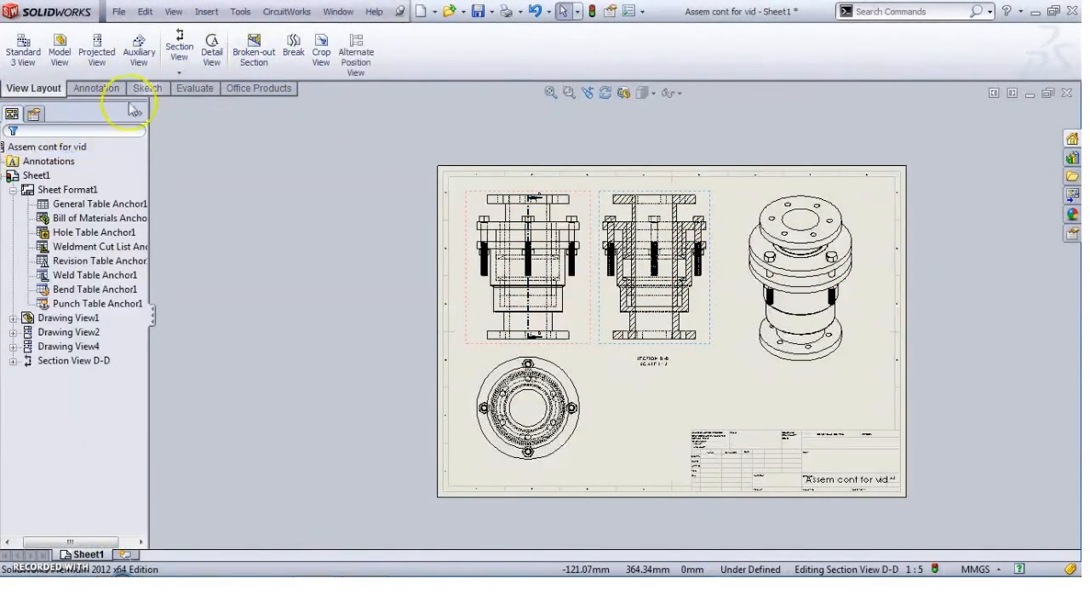
Step: Create a detail view of the section's lower flange area with high-quality cosmetic threads, placed below the isometric view
{"action": "left_click", "coordinate": [213, 53]}
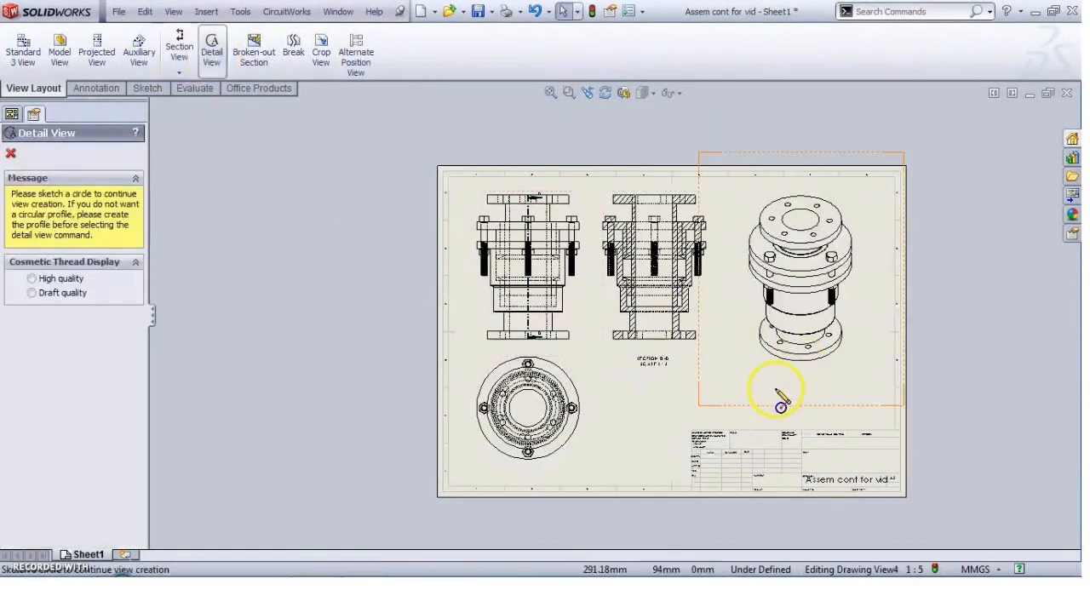
{"action": "scroll", "coordinate": [801, 328], "scroll_direction": "down", "scroll_amount": 1}
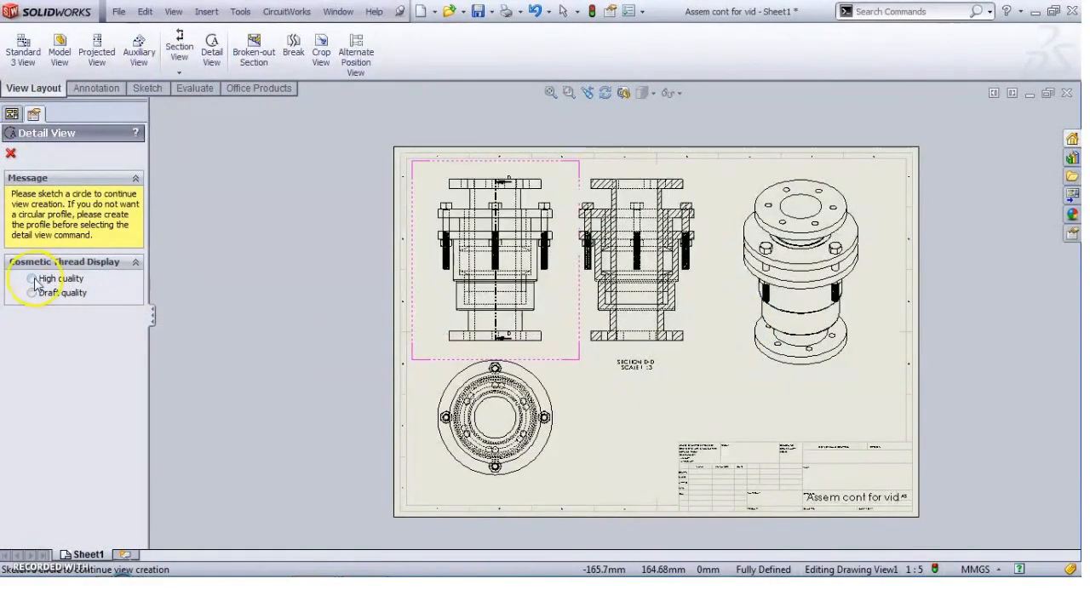
{"action": "scroll", "coordinate": [719, 328], "scroll_direction": "down", "scroll_amount": 5}
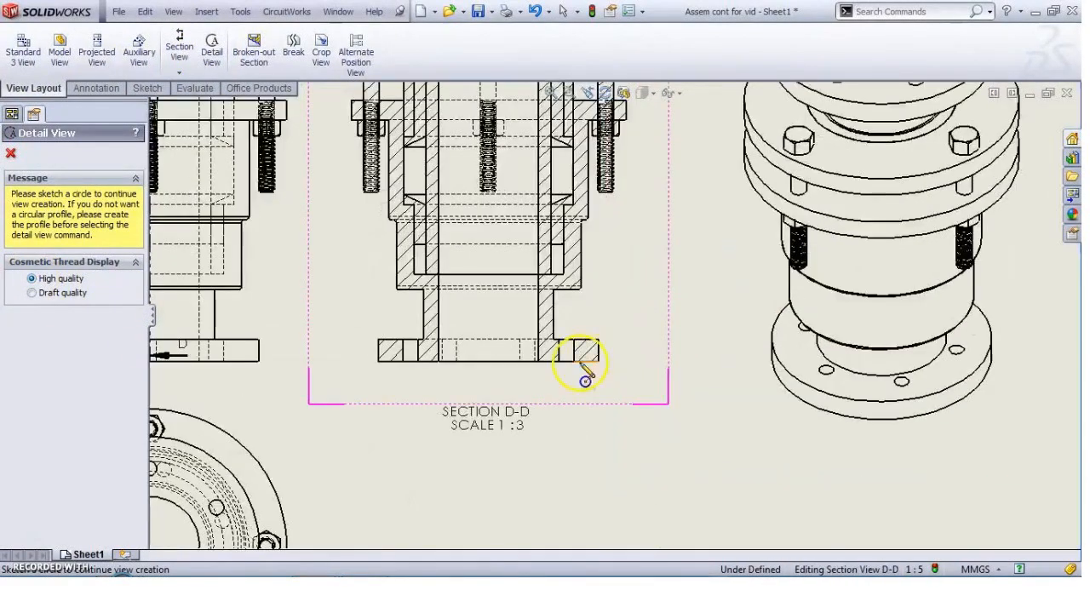
{"action": "left_click", "coordinate": [617, 379]}
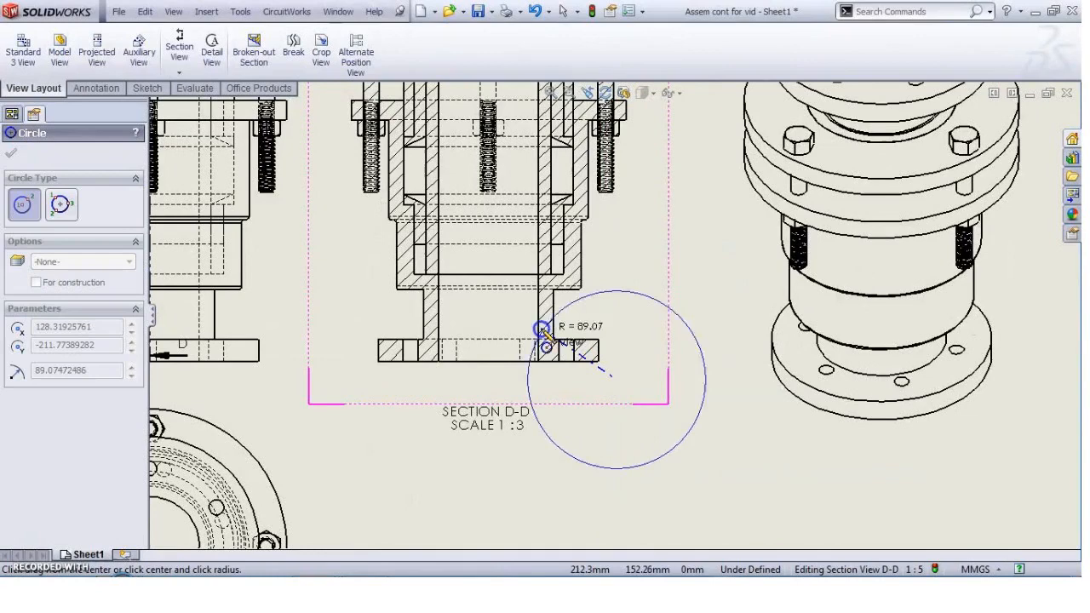
{"action": "left_click", "coordinate": [503, 296]}
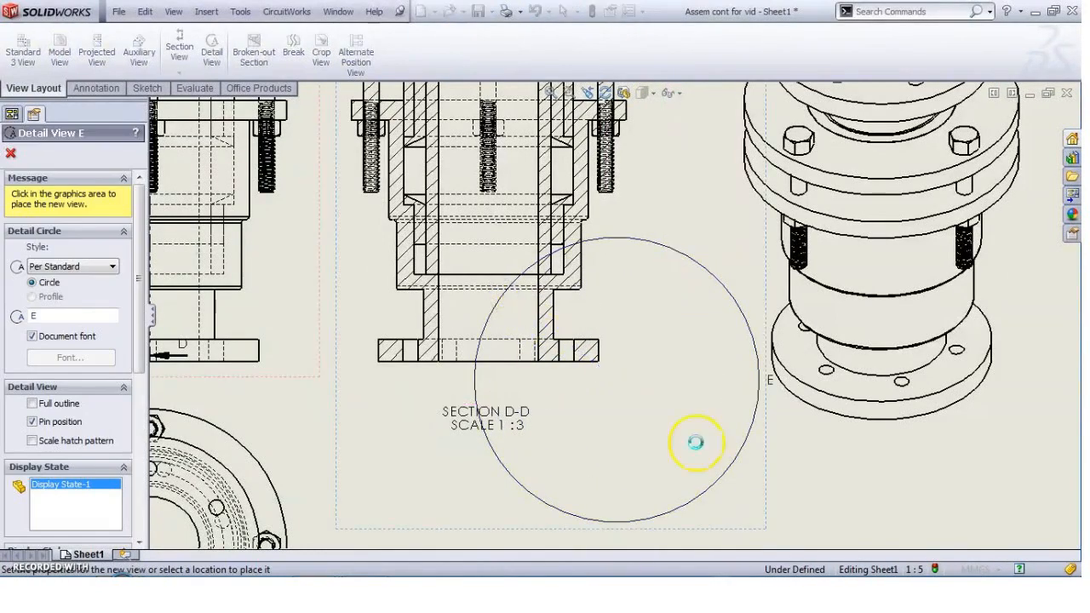
{"action": "scroll", "coordinate": [705, 477], "scroll_direction": "up", "scroll_amount": 5}
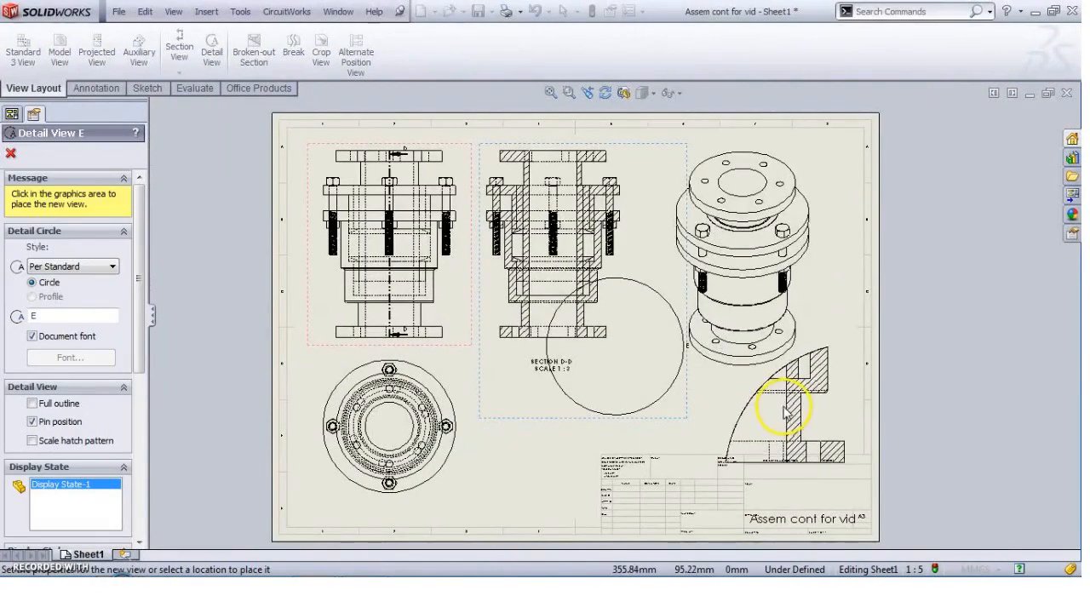
{"action": "left_click", "coordinate": [800, 392]}
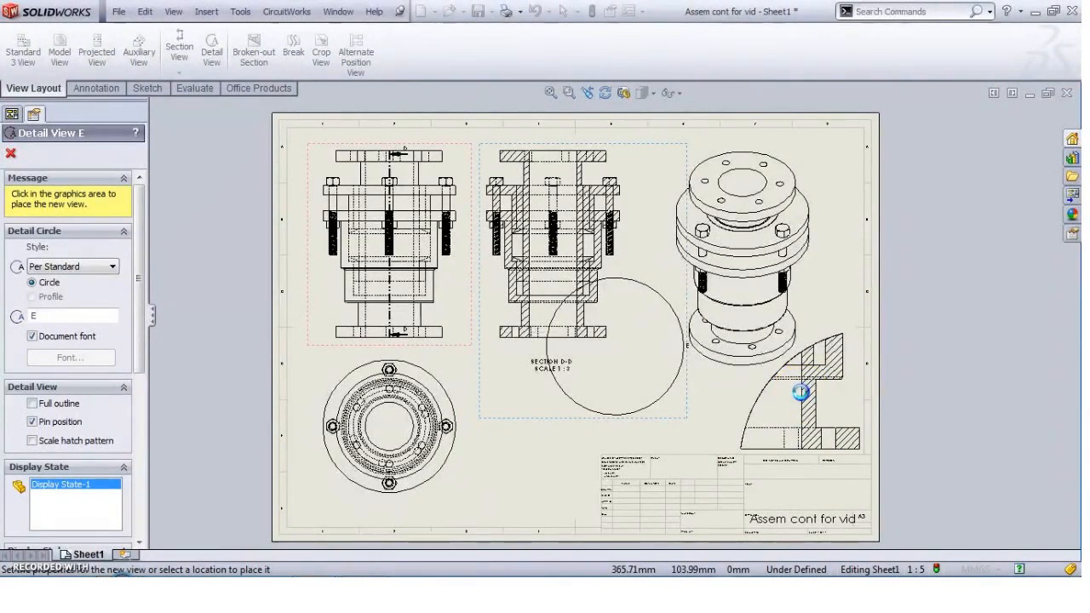
{"action": "scroll", "coordinate": [822, 381], "scroll_direction": "down", "scroll_amount": 4}
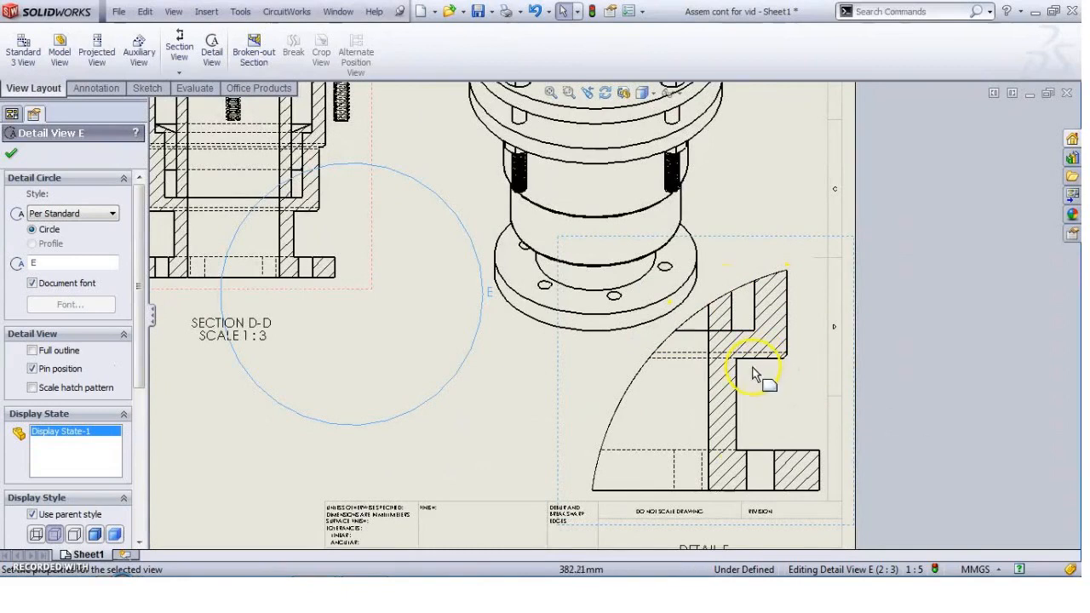
{"action": "scroll", "coordinate": [562, 409], "scroll_direction": "up", "scroll_amount": 1}
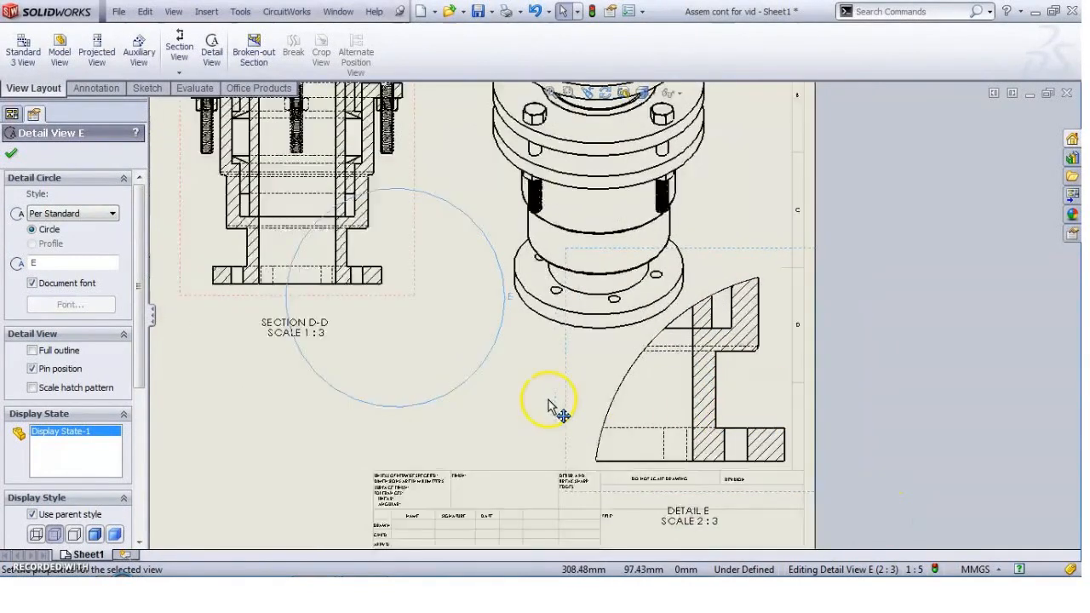
{"action": "scroll", "coordinate": [549, 407], "scroll_direction": "up", "scroll_amount": 2}
Step: Delete the detail view together with its detail circle and fit the whole sheet in the window
{"action": "left_click", "coordinate": [12, 156]}
{"action": "left_click", "coordinate": [707, 274]}
{"action": "key", "text": "Delete"}
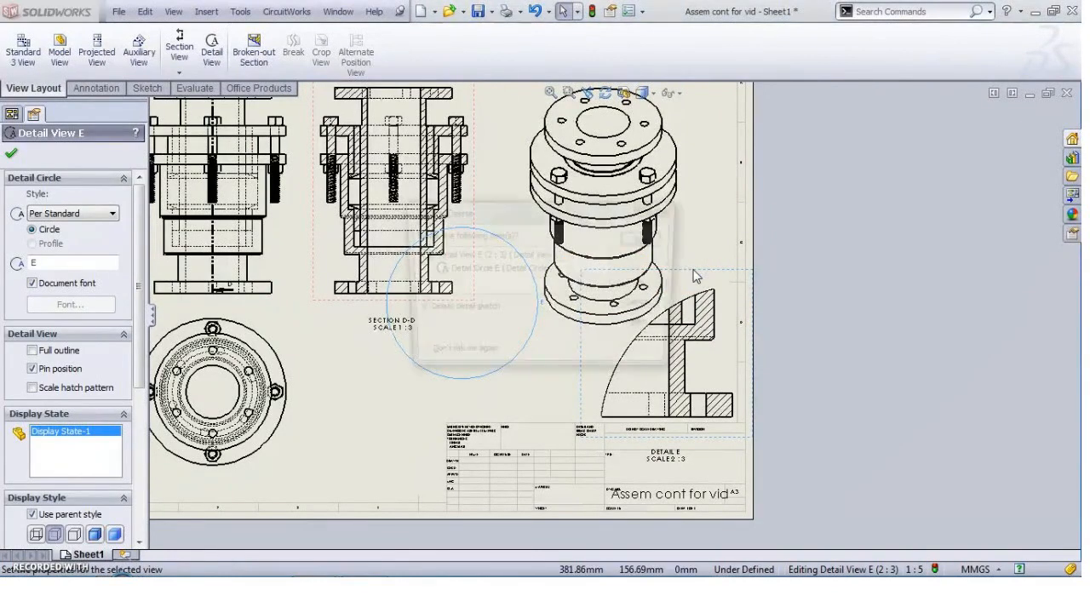
{"action": "left_click", "coordinate": [645, 241]}
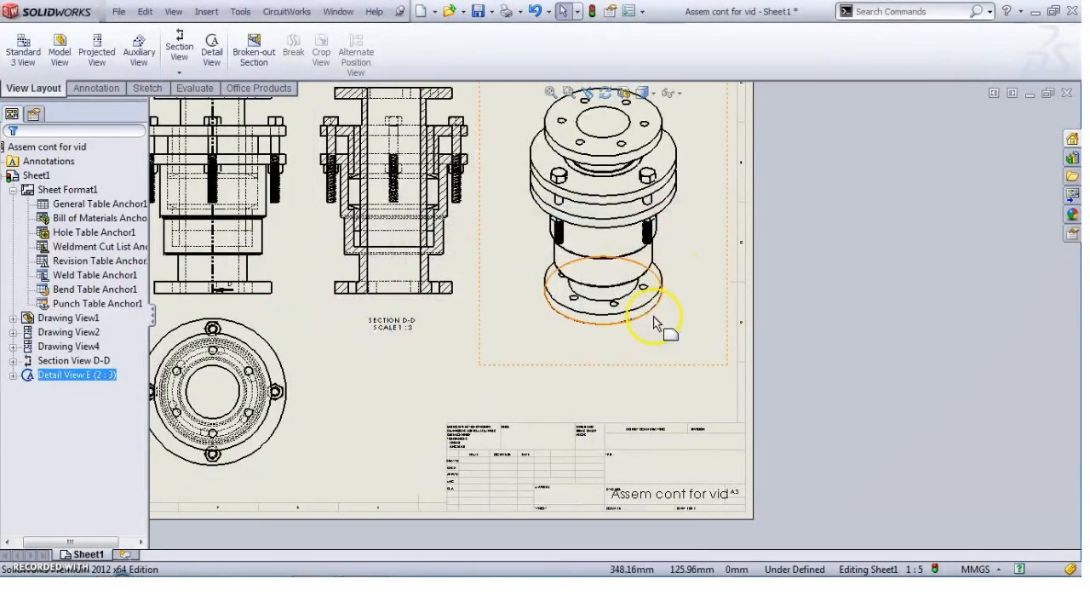
{"action": "key", "text": "f"}
{"action": "key", "text": "z"}
{"action": "key", "text": "z"}
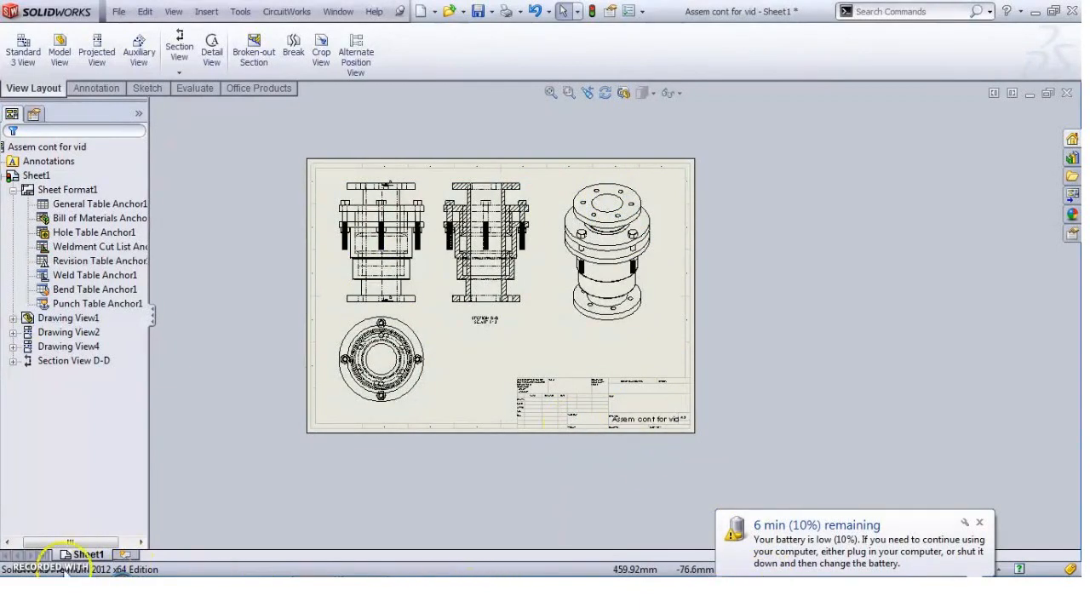
{"action": "left_click", "coordinate": [98, 89]}
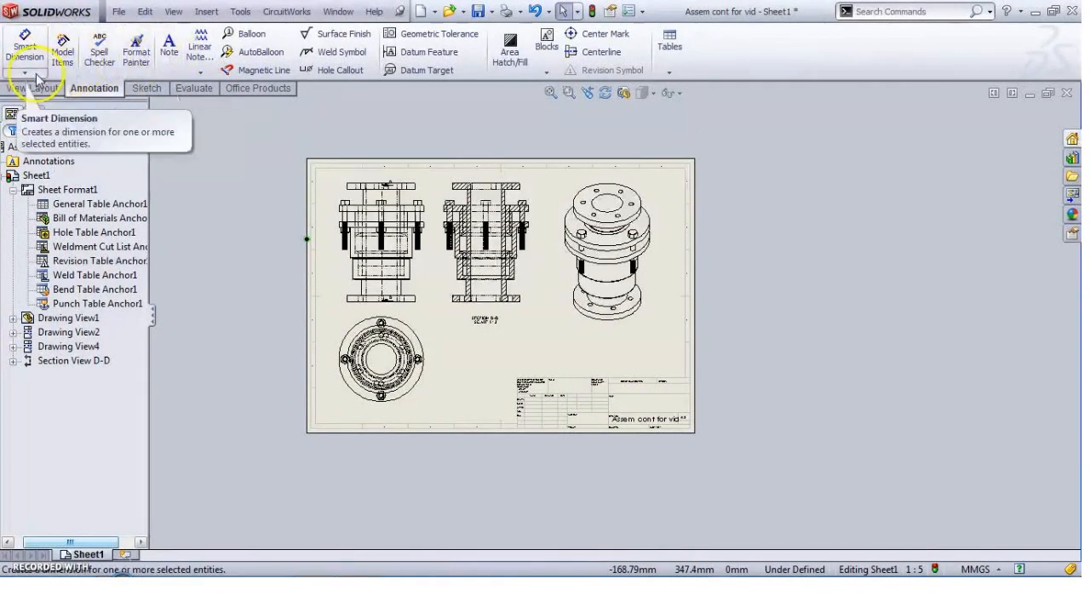
{"action": "left_click", "coordinate": [432, 331]}
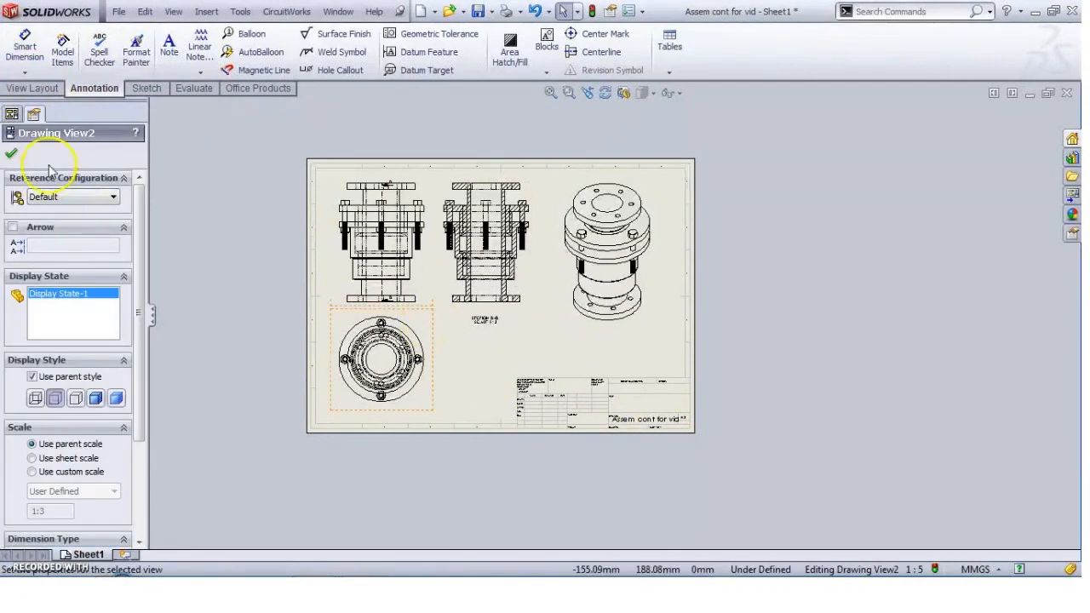
{"action": "left_click", "coordinate": [29, 64]}
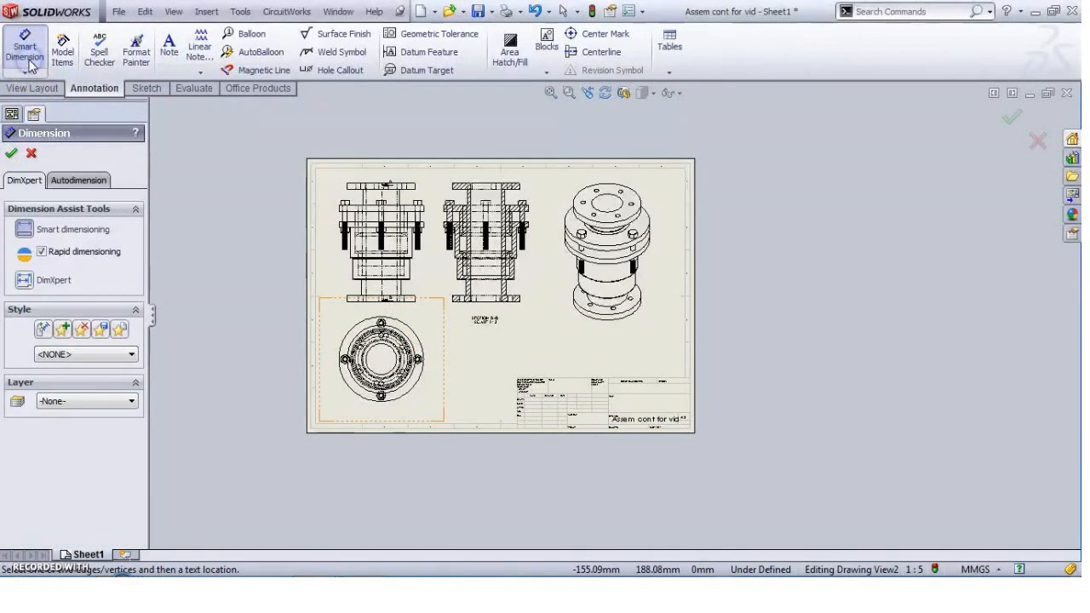
{"action": "left_click", "coordinate": [80, 181]}
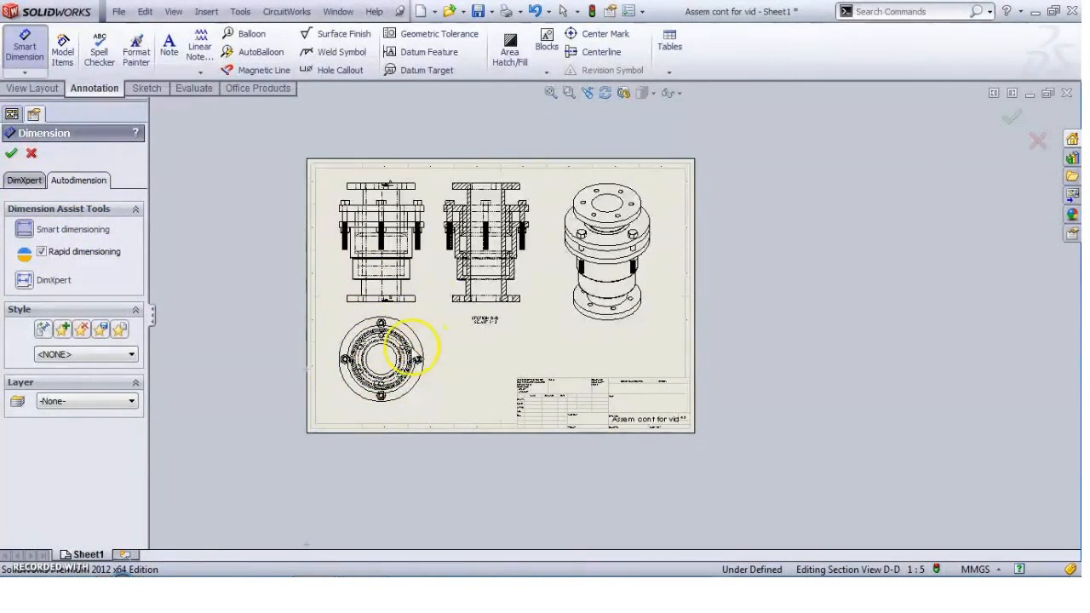
{"action": "left_click", "coordinate": [399, 368]}
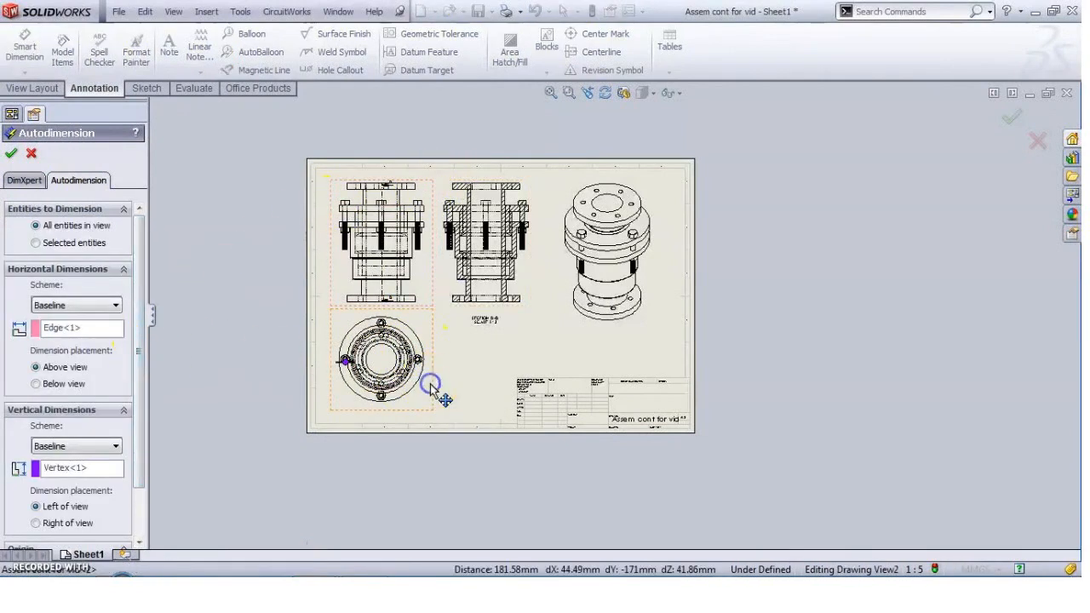
{"action": "left_click", "coordinate": [436, 275]}
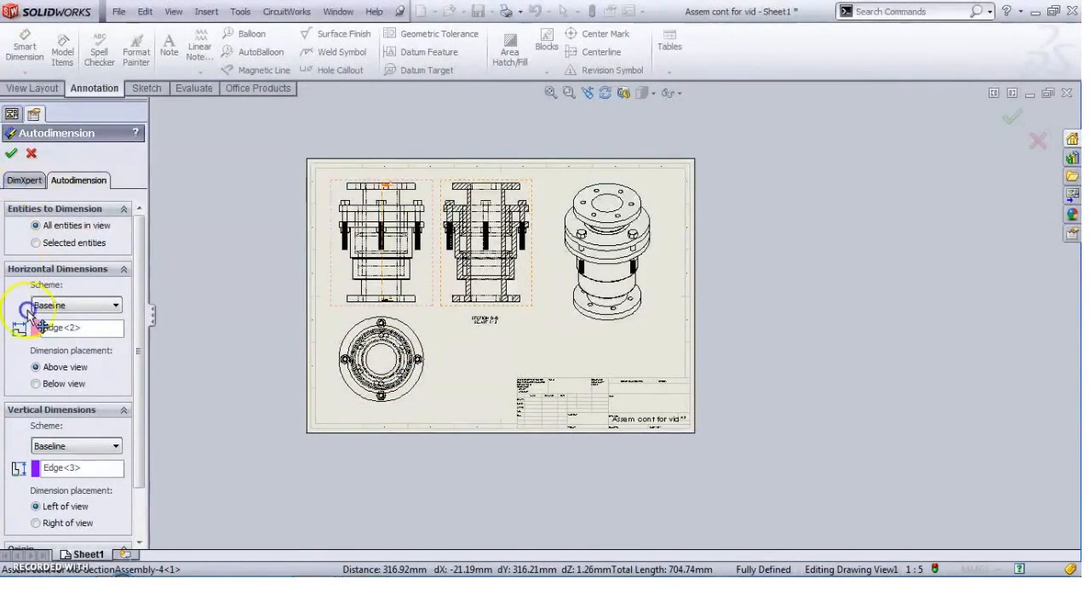
{"action": "left_click", "coordinate": [32, 157]}
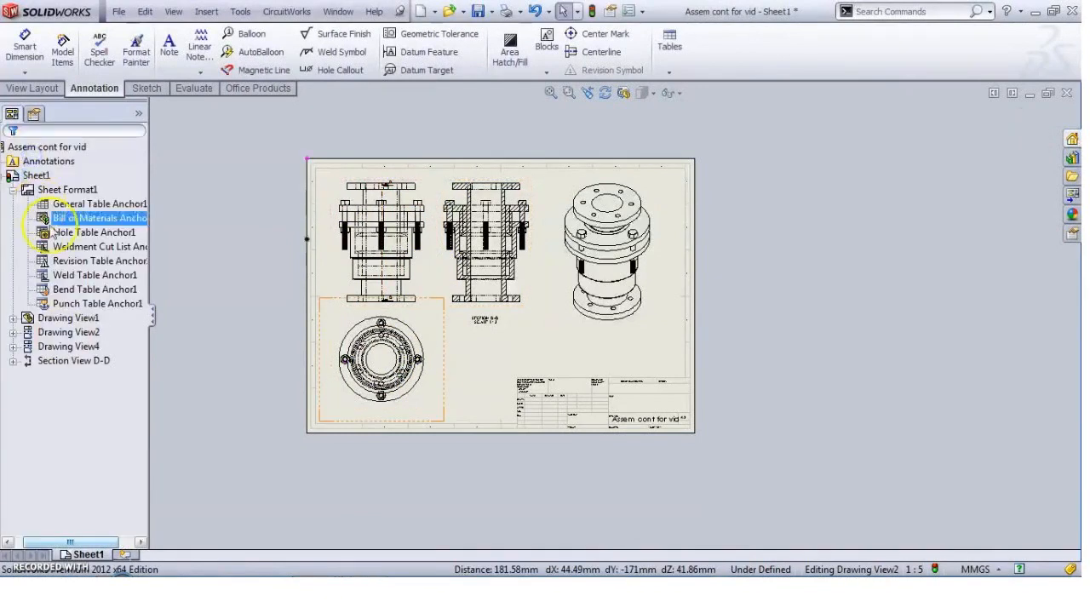
Step: Autodimension the top view using the selected-entities option and baseline schemes, with horizontal dimensions above and vertical dimensions left of the view
{"action": "left_click", "coordinate": [442, 371]}
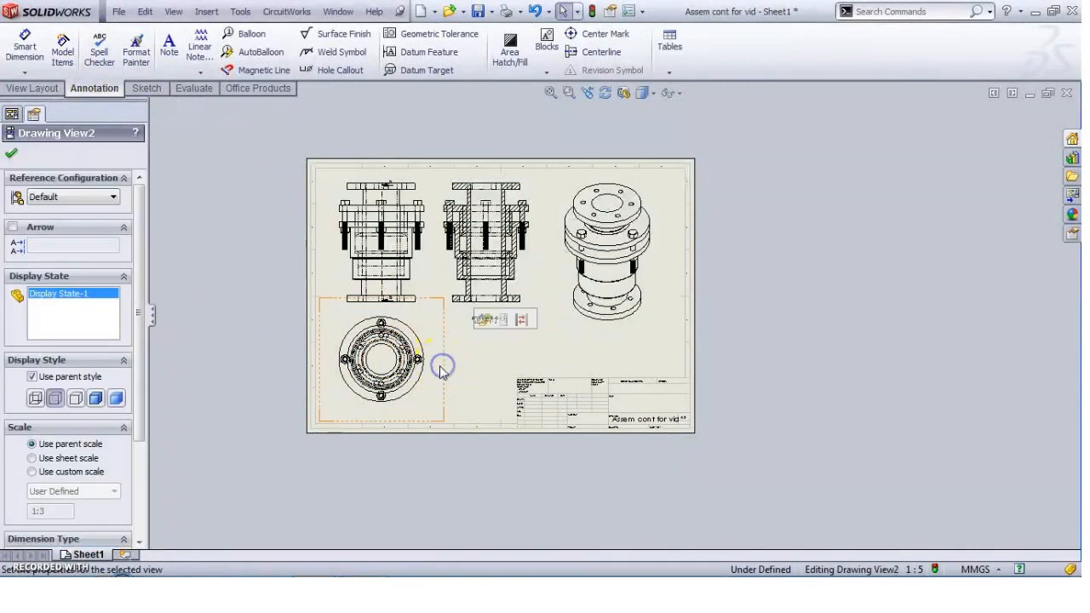
{"action": "left_click", "coordinate": [28, 50]}
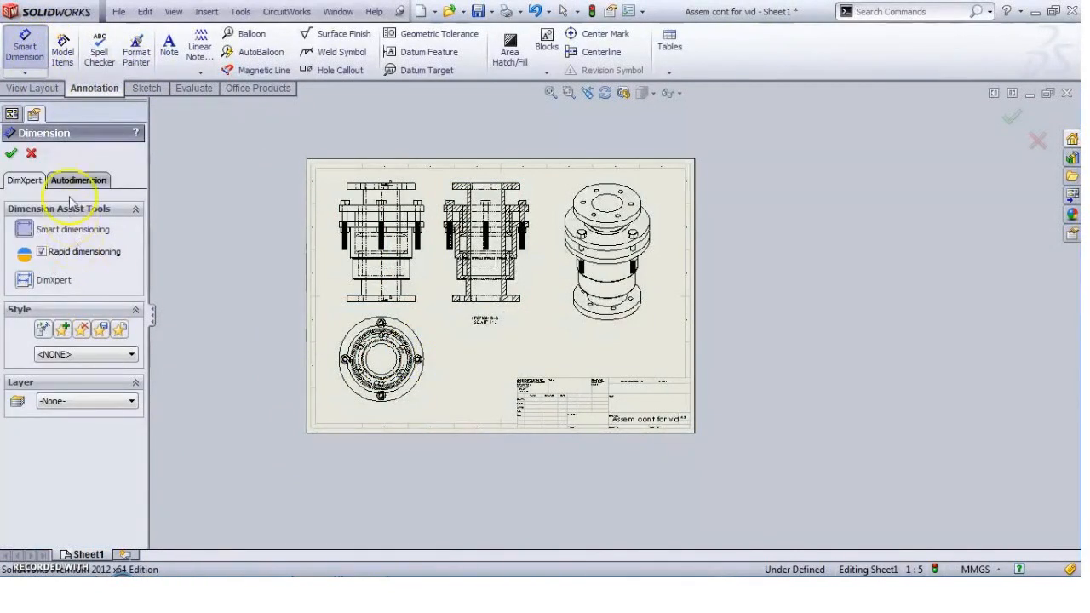
{"action": "left_click", "coordinate": [77, 181]}
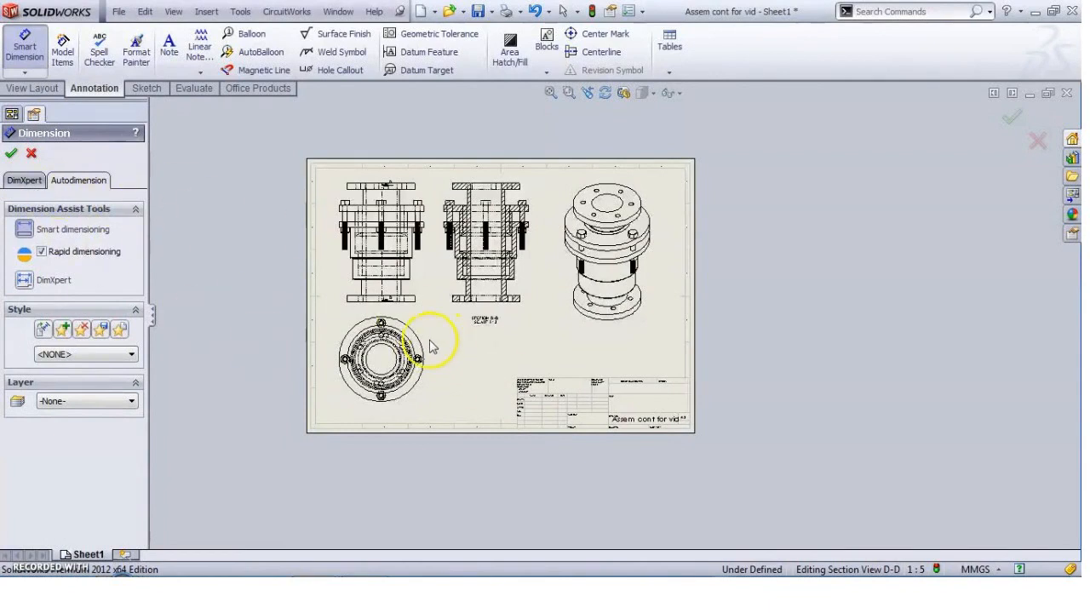
{"action": "left_click", "coordinate": [411, 356]}
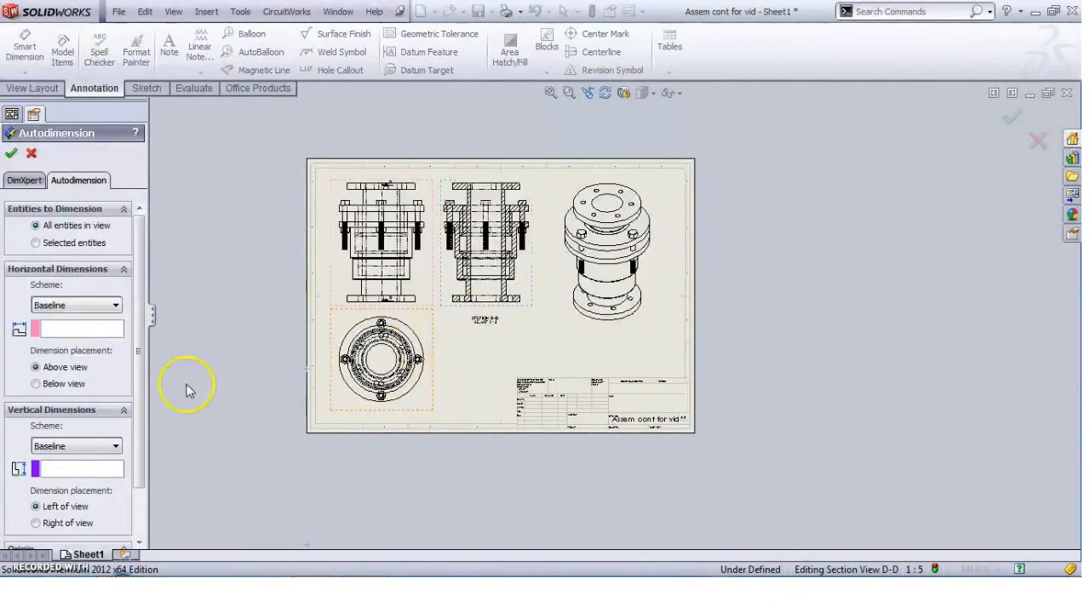
{"action": "left_click", "coordinate": [35, 243]}
{"action": "left_click", "coordinate": [432, 343]}
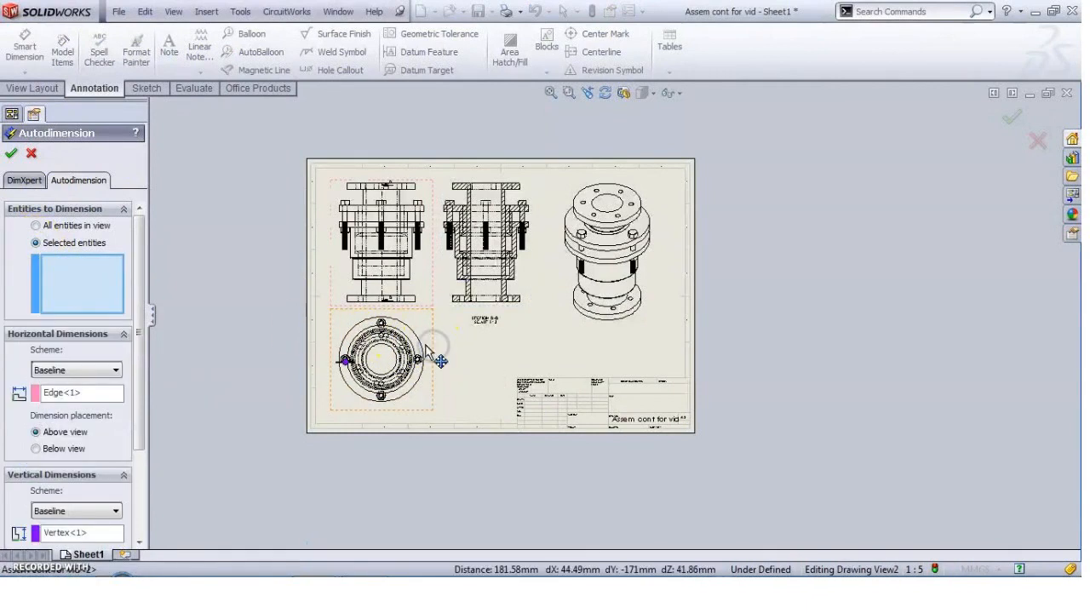
{"action": "left_click", "coordinate": [12, 155]}
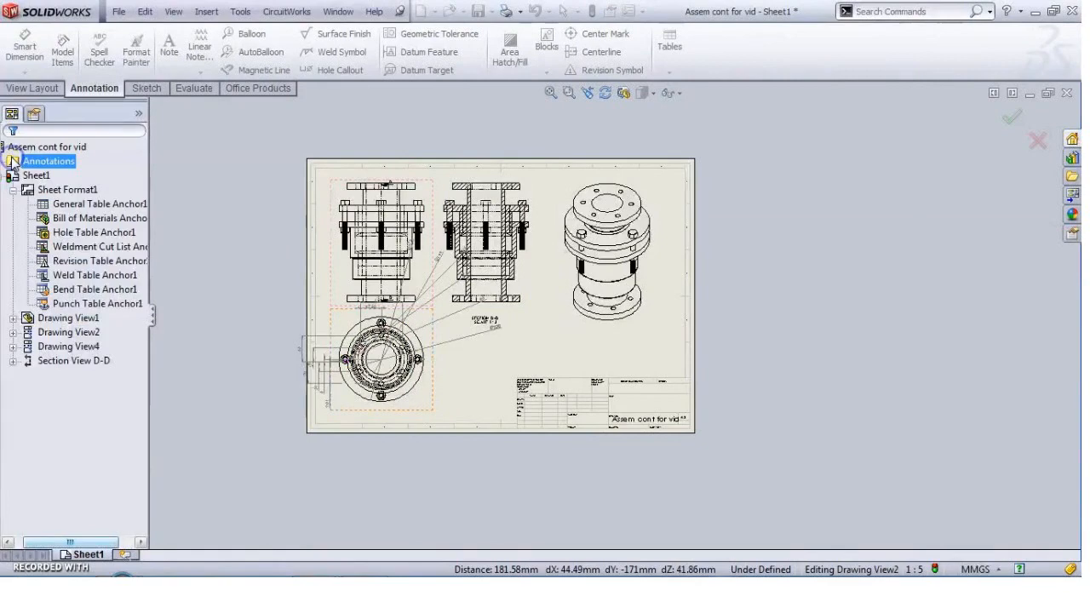
Step: Delete the automatically placed 67.55 mm horizontal dimension above the top view
{"action": "scroll", "coordinate": [385, 398], "scroll_direction": "down", "scroll_amount": 1}
{"action": "scroll", "coordinate": [392, 328], "scroll_direction": "down", "scroll_amount": 4}
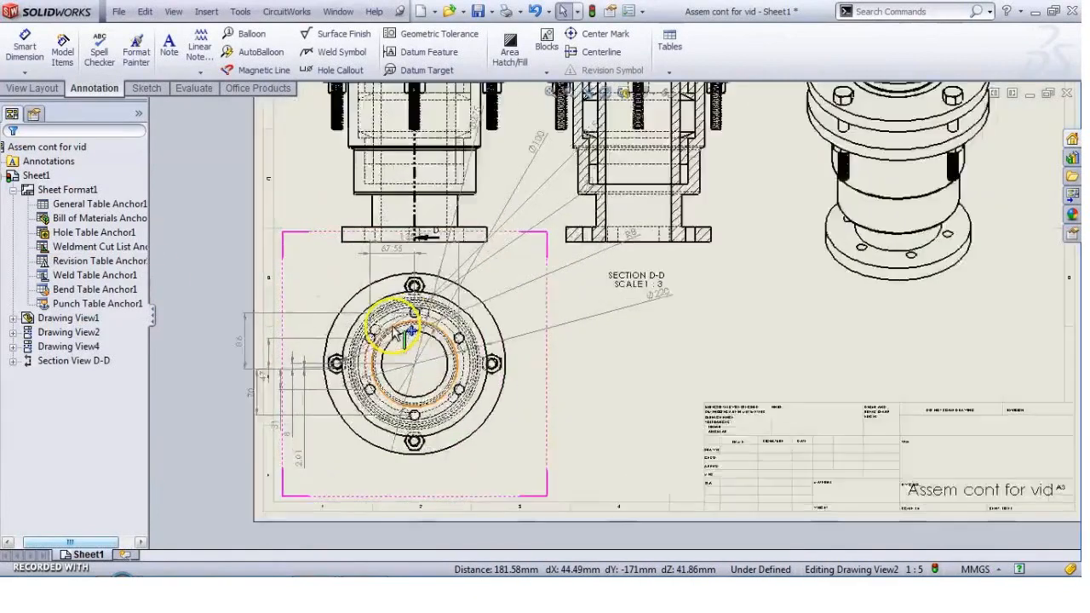
{"action": "scroll", "coordinate": [438, 304], "scroll_direction": "up", "scroll_amount": 2}
{"action": "scroll", "coordinate": [533, 284], "scroll_direction": "down", "scroll_amount": 1}
{"action": "scroll", "coordinate": [533, 284], "scroll_direction": "down", "scroll_amount": 3}
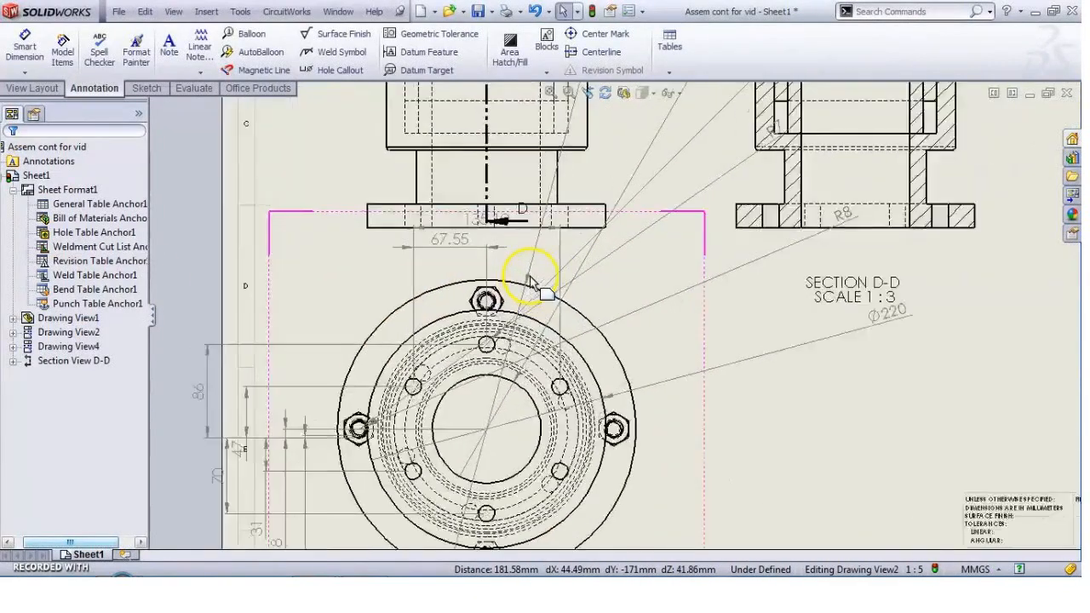
{"action": "left_click", "coordinate": [449, 246]}
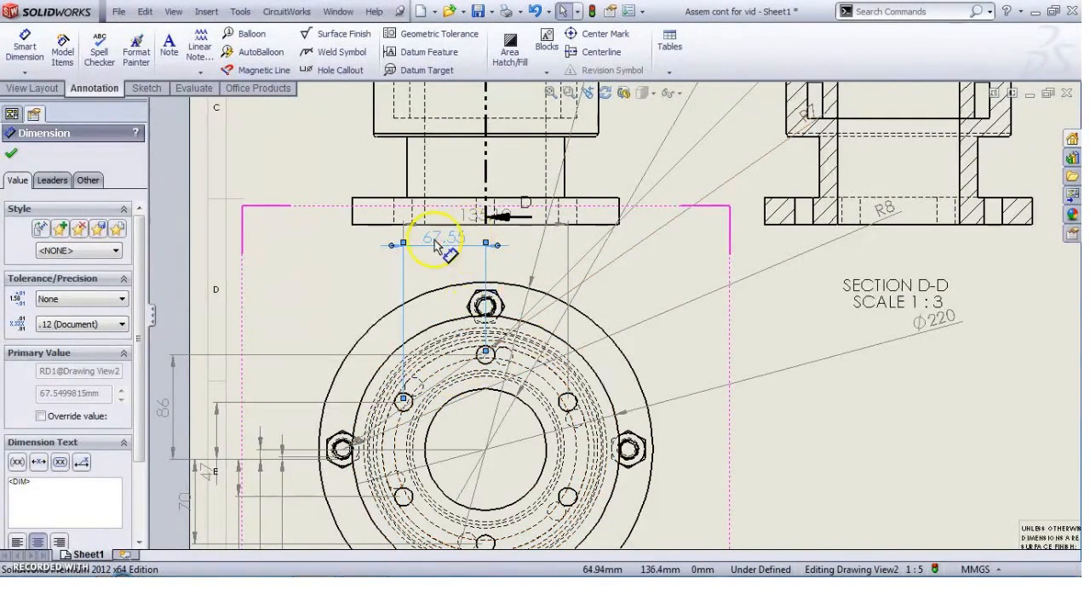
{"action": "key", "text": "Delete"}
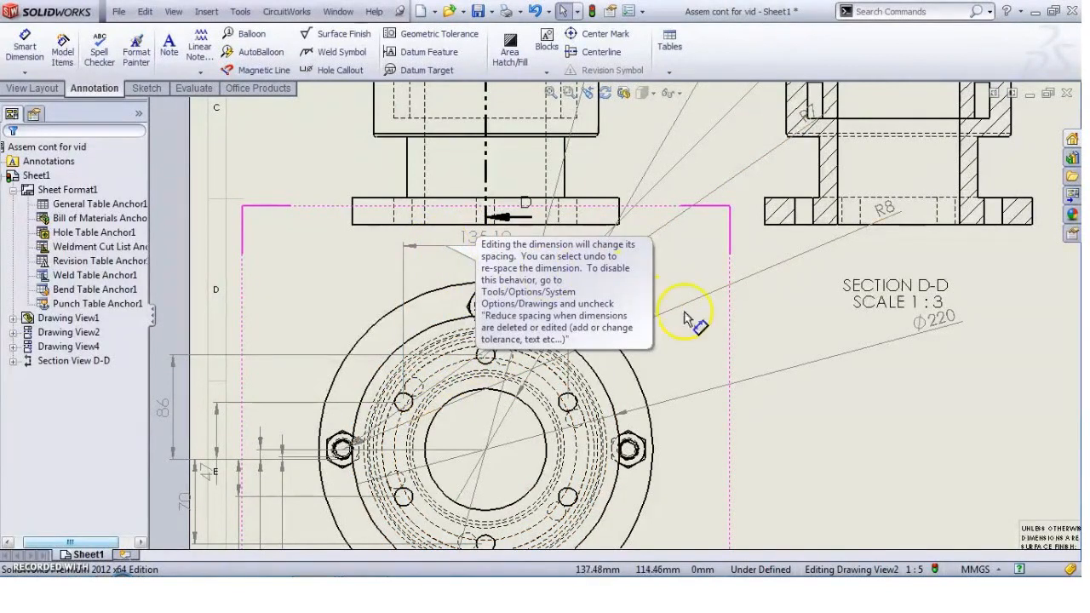
Step: Delete all the automatically placed vertical baseline dimensions on the left side of the top view
{"action": "scroll", "coordinate": [511, 384], "scroll_direction": "up", "scroll_amount": 5}
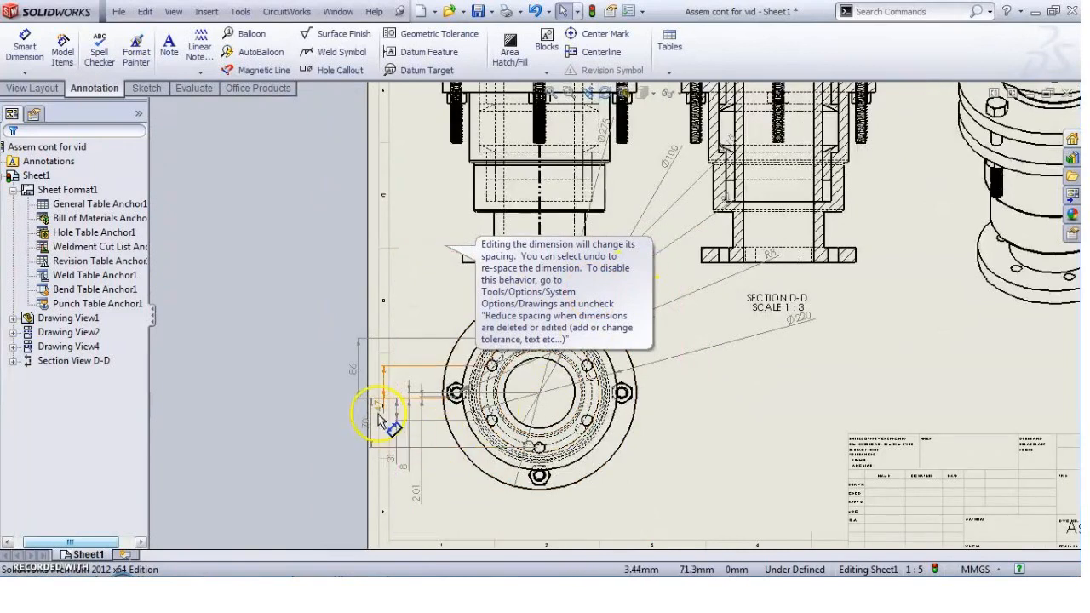
{"action": "scroll", "coordinate": [368, 383], "scroll_direction": "down", "scroll_amount": 4}
{"action": "left_click", "coordinate": [379, 377]}
{"action": "key", "text": "Delete"}
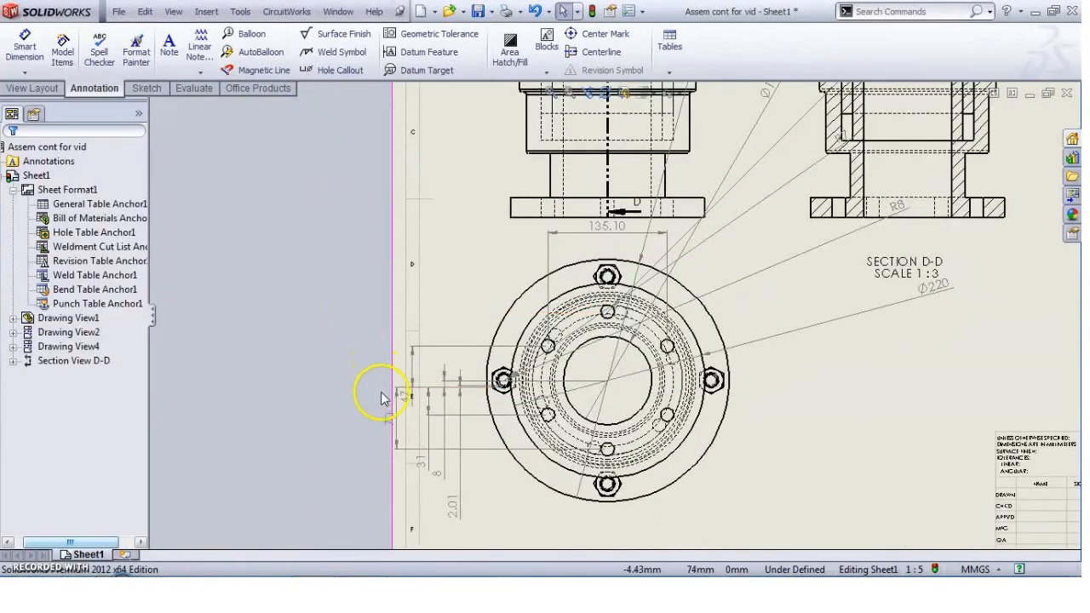
{"action": "left_click", "coordinate": [391, 424]}
{"action": "key", "text": "Delete"}
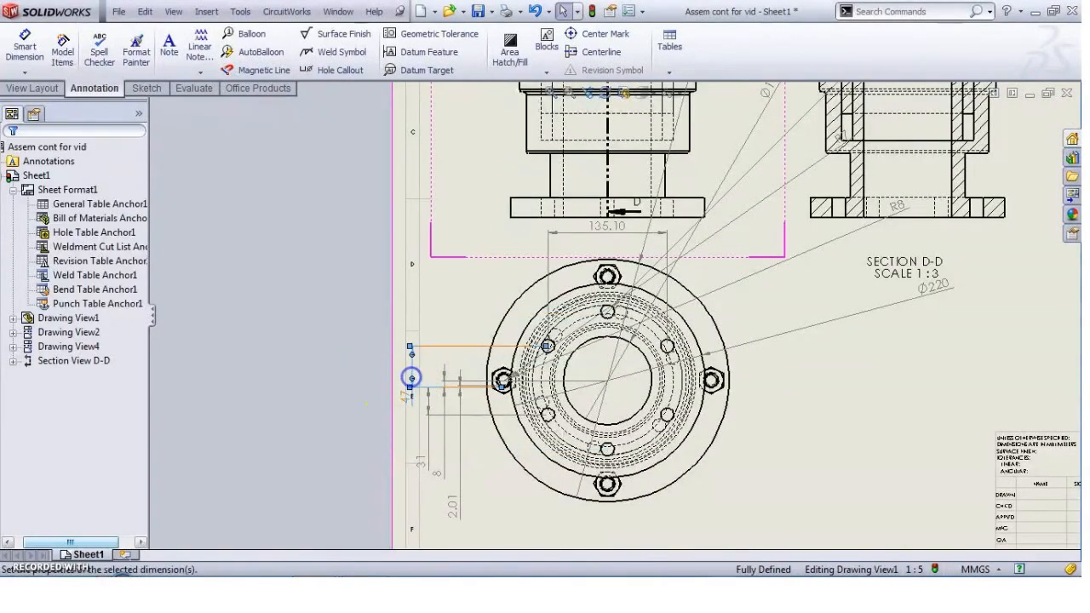
{"action": "key", "text": "Delete"}
{"action": "left_click", "coordinate": [440, 438]}
{"action": "key", "text": "Delete"}
{"action": "left_click", "coordinate": [454, 456]}
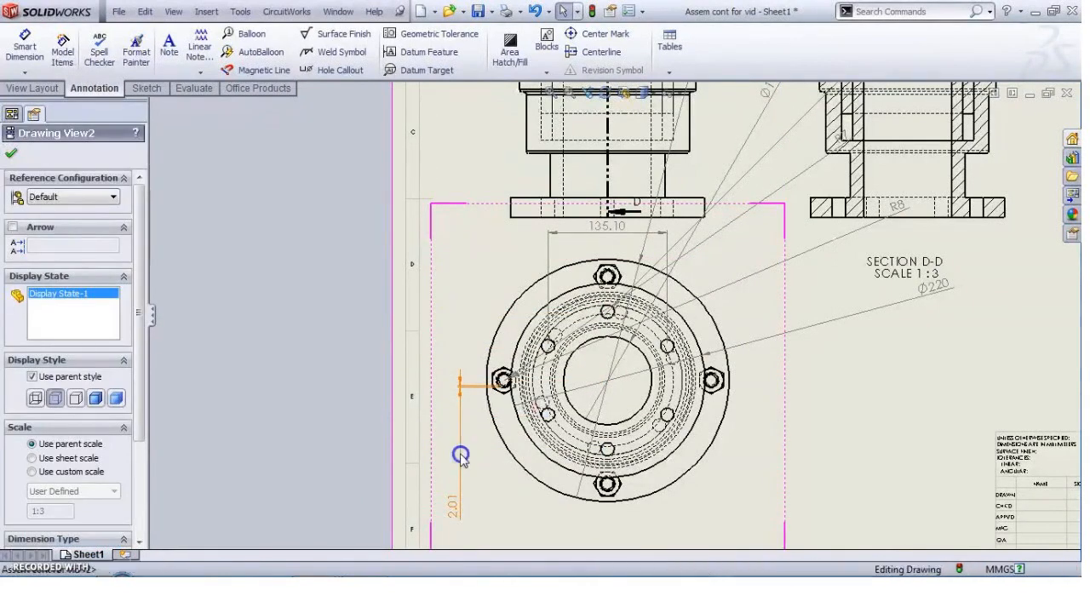
{"action": "left_click", "coordinate": [457, 453]}
{"action": "key", "text": "Delete"}
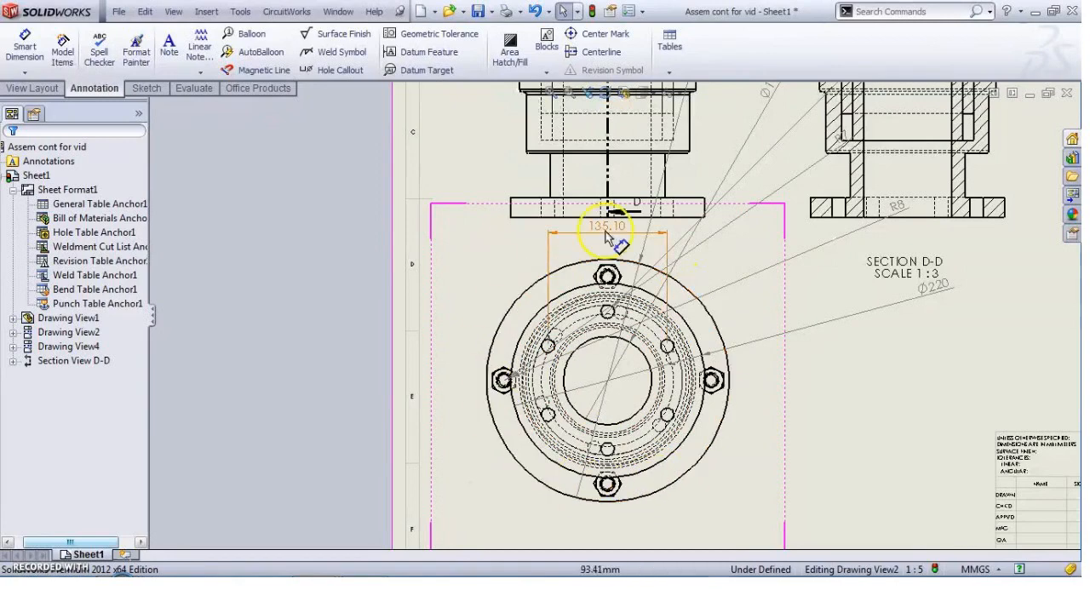
Step: Delete the remaining 135.10 mm horizontal dimension above the top view
{"action": "scroll", "coordinate": [747, 291], "scroll_direction": "up", "scroll_amount": 3}
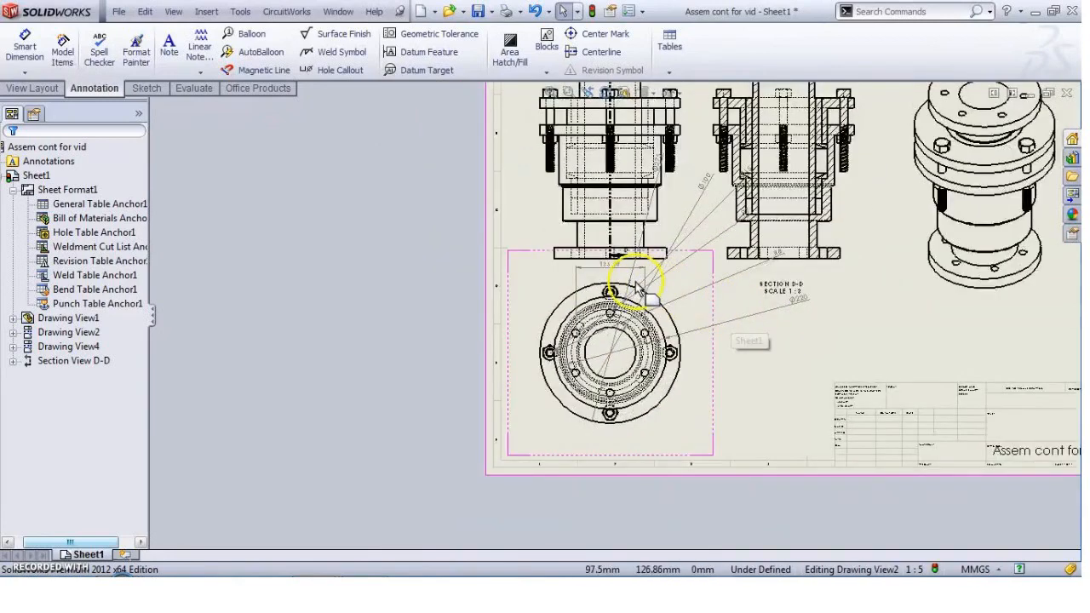
{"action": "scroll", "coordinate": [608, 248], "scroll_direction": "down", "scroll_amount": 3}
{"action": "left_click", "coordinate": [590, 264]}
{"action": "key", "text": "Delete"}
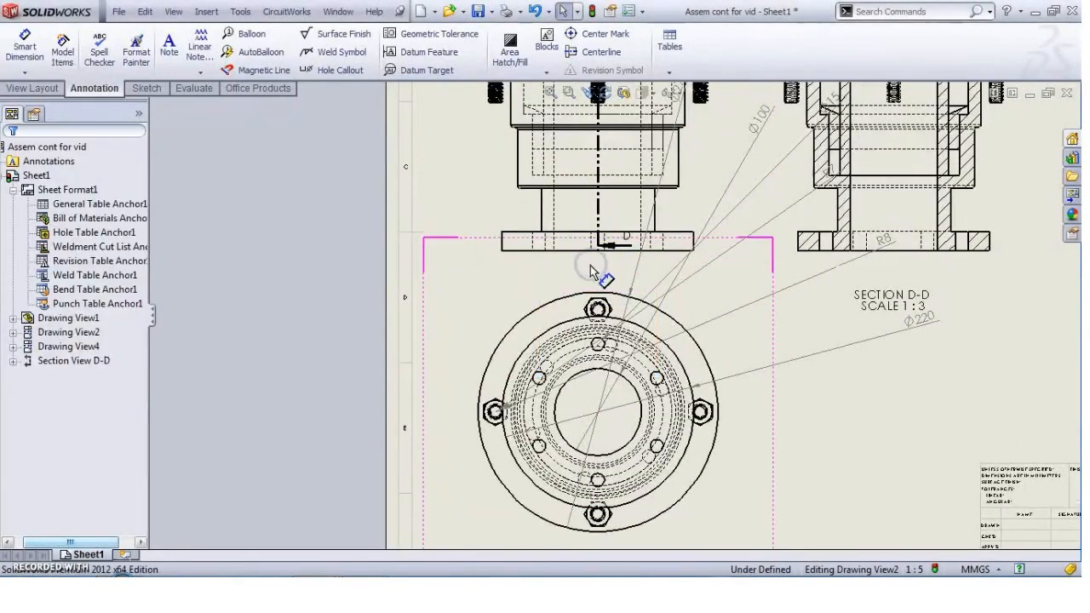
Step: Reposition the R8, Ø100, Ø220 and Ø15 dimensions close around the top view, clear of the front and section views
{"action": "scroll", "coordinate": [865, 430], "scroll_direction": "up", "scroll_amount": 2}
{"action": "scroll", "coordinate": [767, 298], "scroll_direction": "down", "scroll_amount": 1}
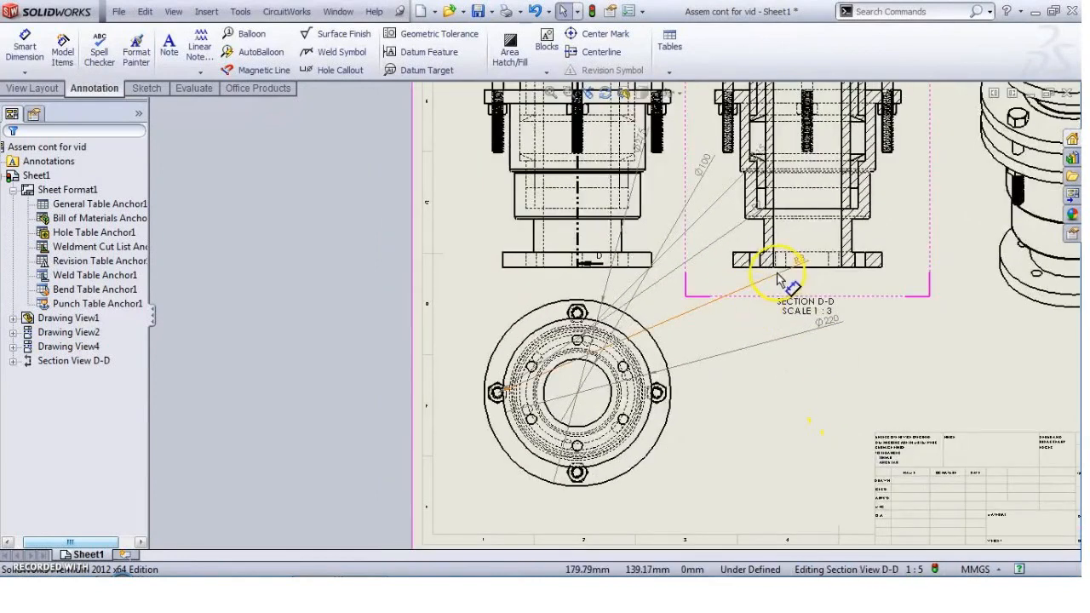
{"action": "left_click", "coordinate": [666, 326]}
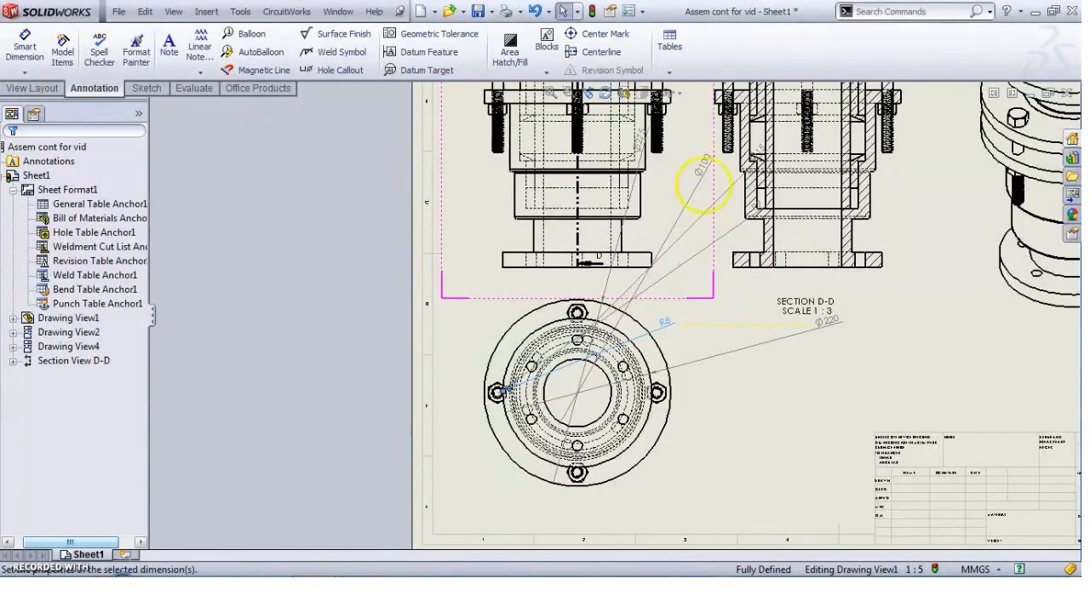
{"action": "left_click_drag", "start_coordinate": [686, 214], "coordinate": [678, 486]}
{"action": "left_click_drag", "start_coordinate": [823, 322], "coordinate": [718, 433]}
{"action": "left_click_drag", "start_coordinate": [753, 165], "coordinate": [460, 478]}
Step: Shift section view D-D slightly right, and move the R7 and Ø275 dimensions close to the top view
{"action": "left_click_drag", "start_coordinate": [750, 212], "coordinate": [677, 320]}
{"action": "left_click_drag", "start_coordinate": [758, 267], "coordinate": [788, 255]}
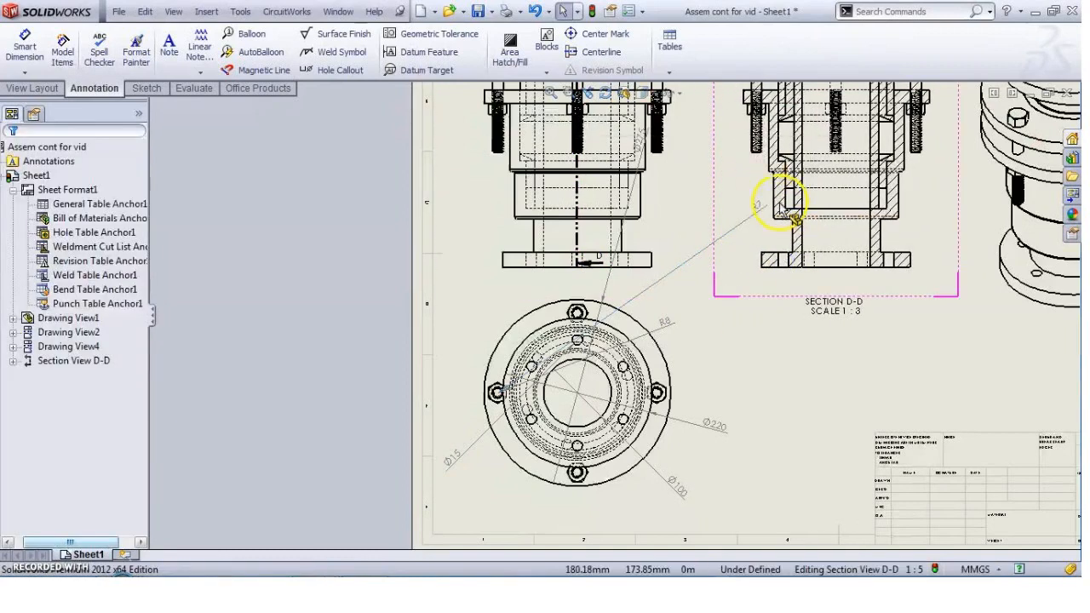
{"action": "left_click_drag", "start_coordinate": [753, 211], "coordinate": [700, 362]}
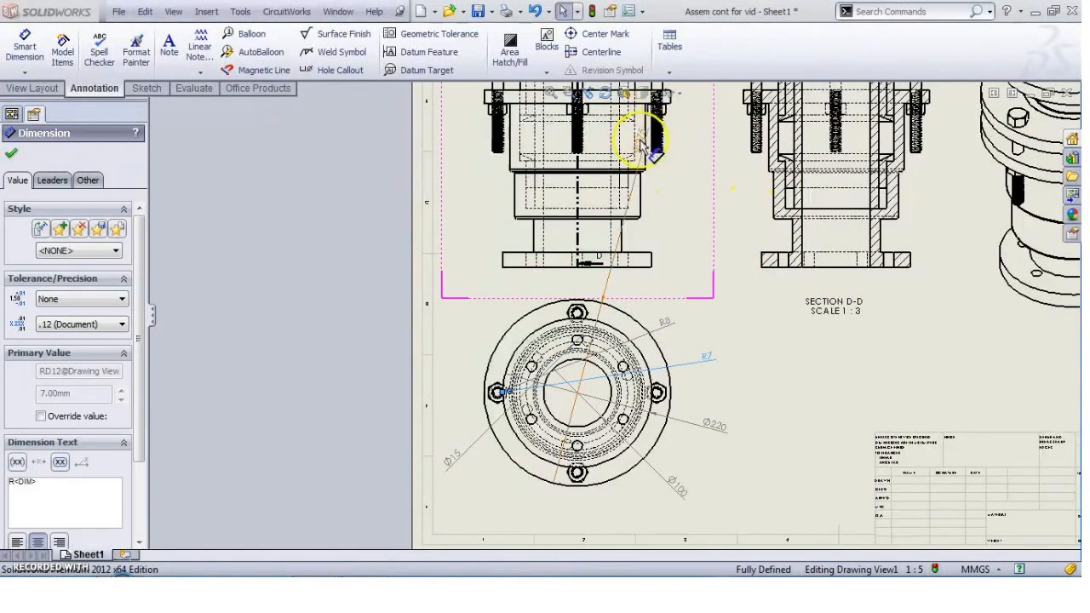
{"action": "left_click", "coordinate": [513, 498]}
Step: Try to autodimension section view D-D using the selected-entities option with baseline horizontal and vertical schemes
{"action": "scroll", "coordinate": [587, 339], "scroll_direction": "down", "scroll_amount": 3}
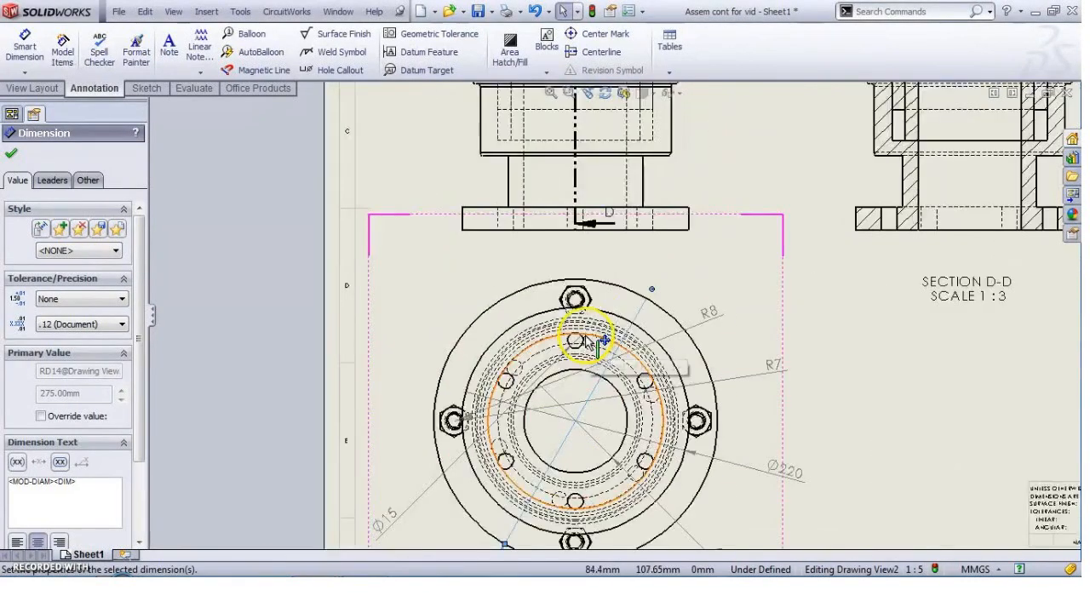
{"action": "scroll", "coordinate": [615, 320], "scroll_direction": "up", "scroll_amount": 4}
{"action": "scroll", "coordinate": [735, 316], "scroll_direction": "up", "scroll_amount": 5}
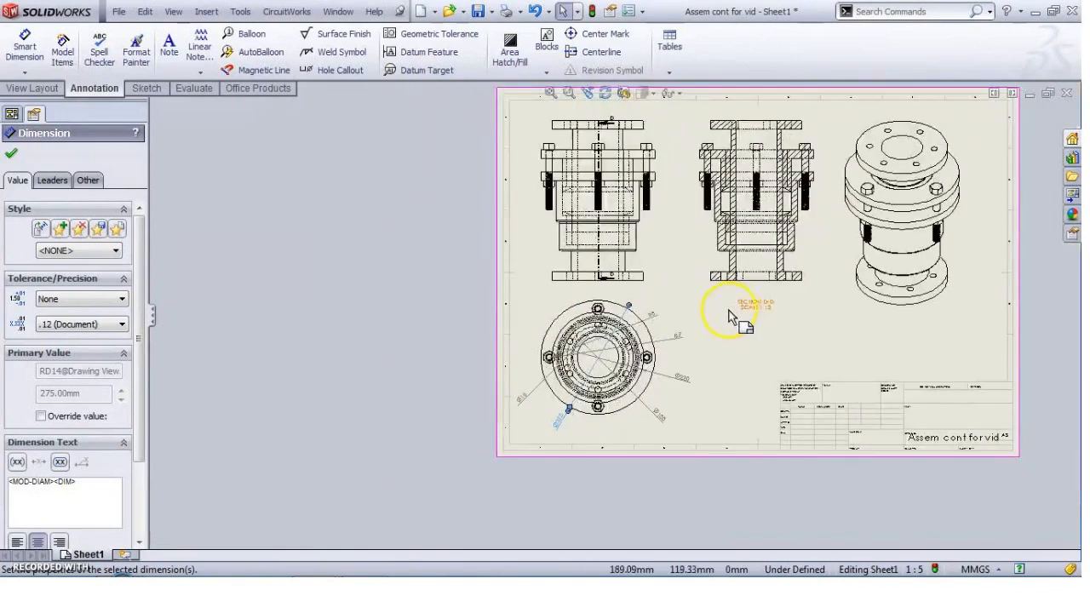
{"action": "left_click", "coordinate": [681, 122]}
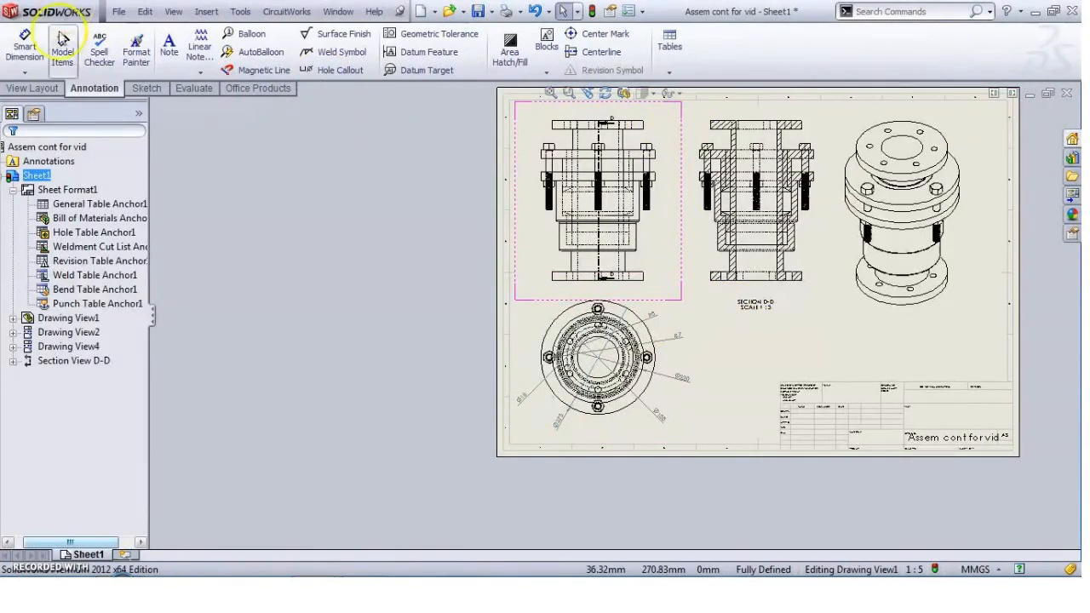
{"action": "left_click", "coordinate": [24, 44]}
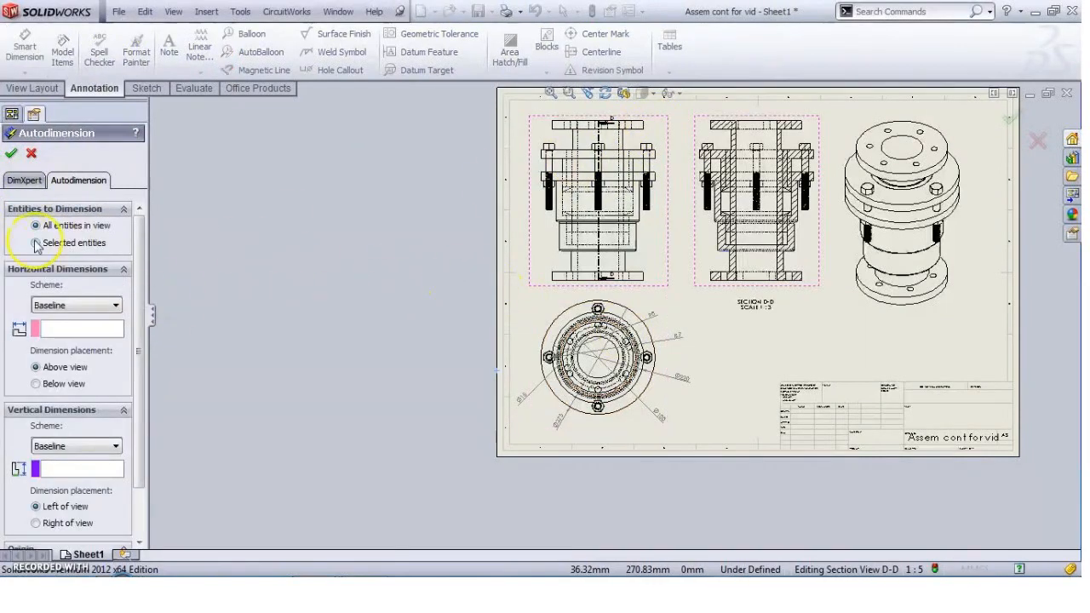
{"action": "left_click", "coordinate": [36, 243]}
{"action": "left_click", "coordinate": [669, 129]}
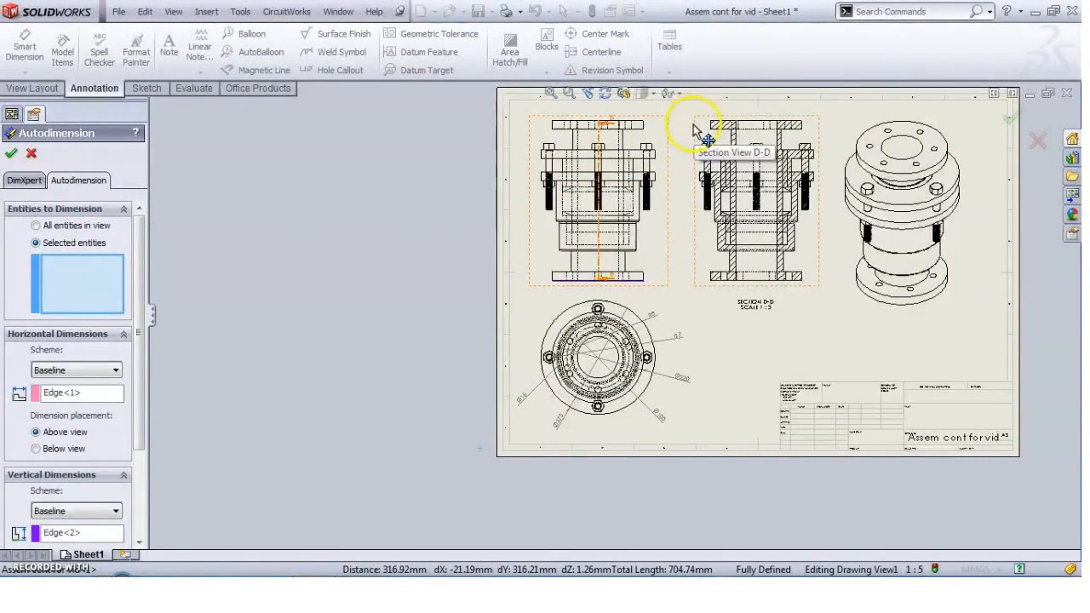
{"action": "left_click", "coordinate": [694, 124]}
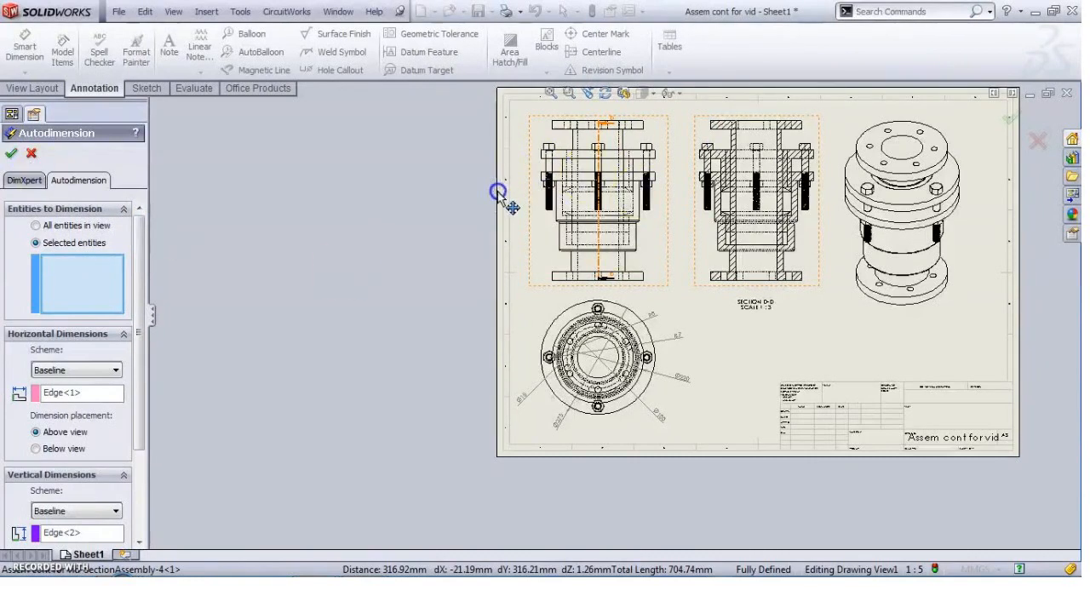
{"action": "left_click", "coordinate": [10, 153]}
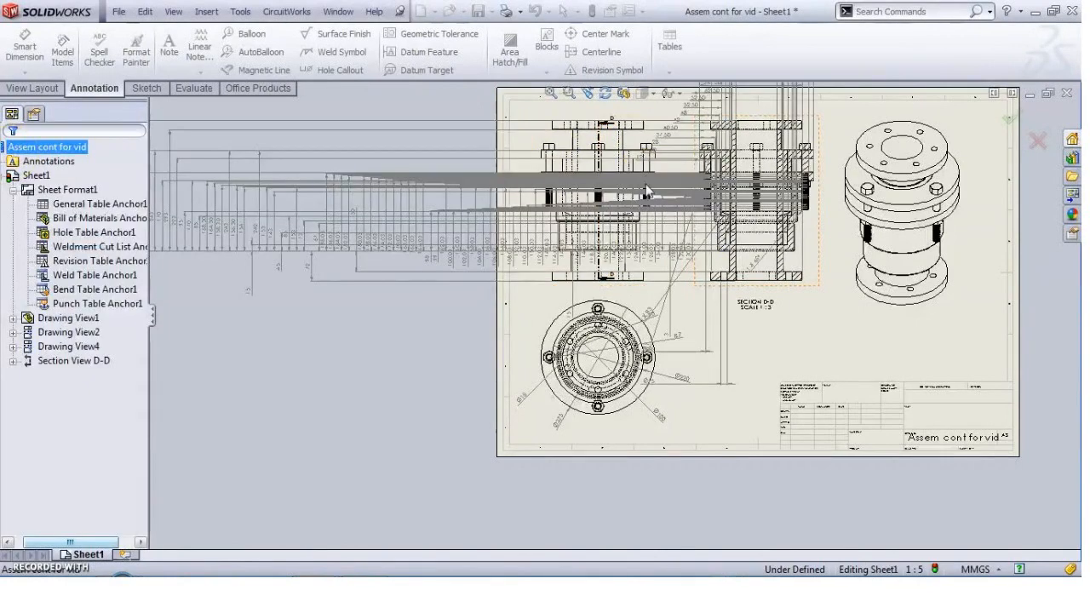
Step: Undo the automatic dimensioning of the section view
{"action": "scroll", "coordinate": [659, 178], "scroll_direction": "down", "scroll_amount": 3}
{"action": "scroll", "coordinate": [663, 187], "scroll_direction": "up", "scroll_amount": 2}
{"action": "scroll", "coordinate": [662, 189], "scroll_direction": "up", "scroll_amount": 3}
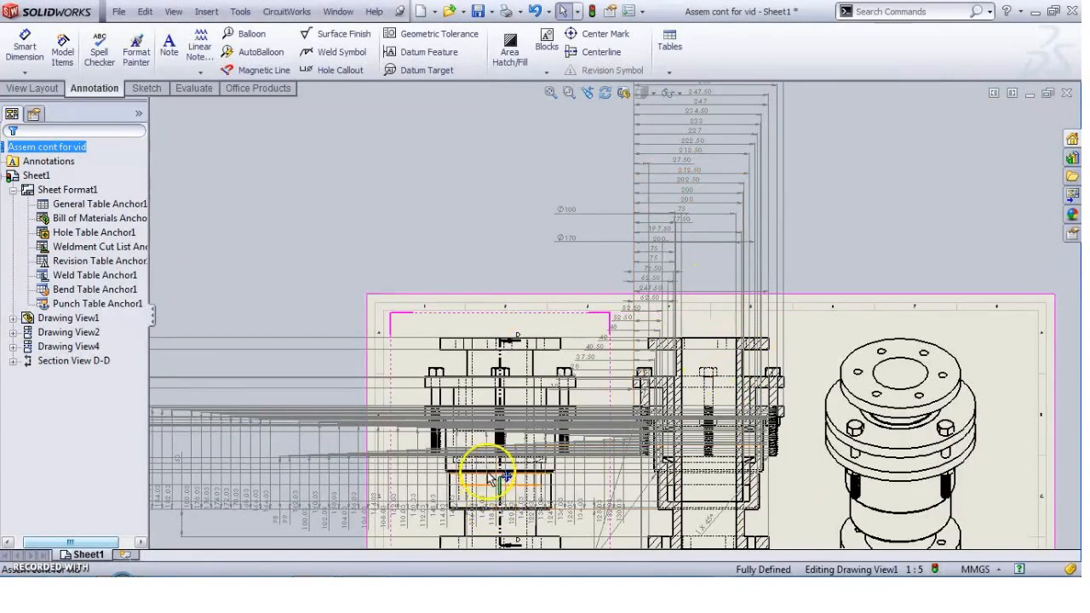
{"action": "scroll", "coordinate": [426, 469], "scroll_direction": "down", "scroll_amount": 2}
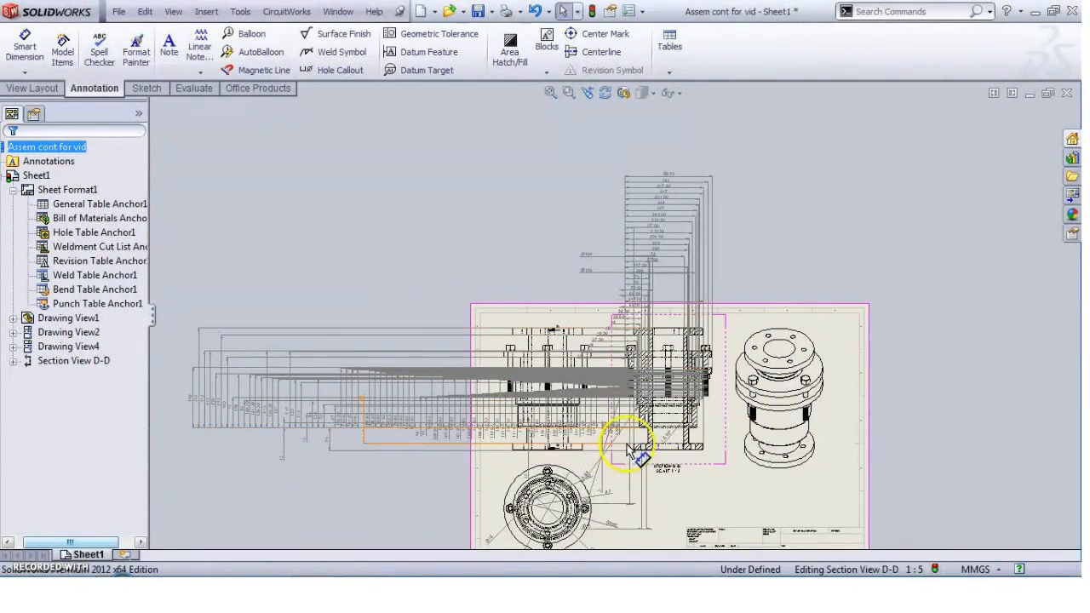
{"action": "left_click", "coordinate": [56, 191]}
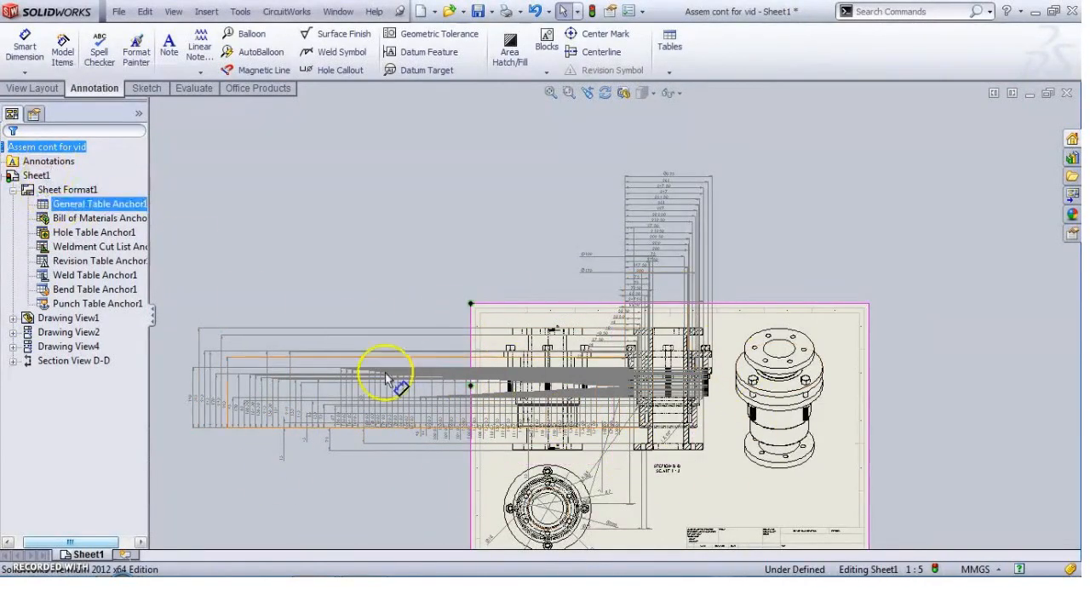
{"action": "key", "text": "ctrl+z"}
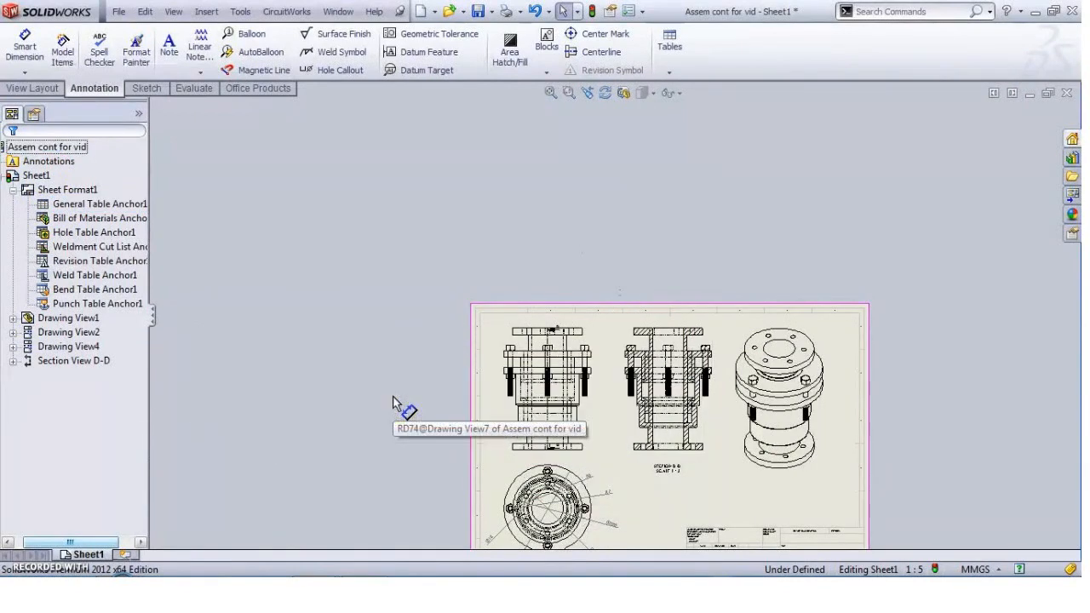
Step: Dimension the thickness of the front view's bottom flange with Smart Dimension, placing it left of the flange
{"action": "left_click", "coordinate": [17, 54]}
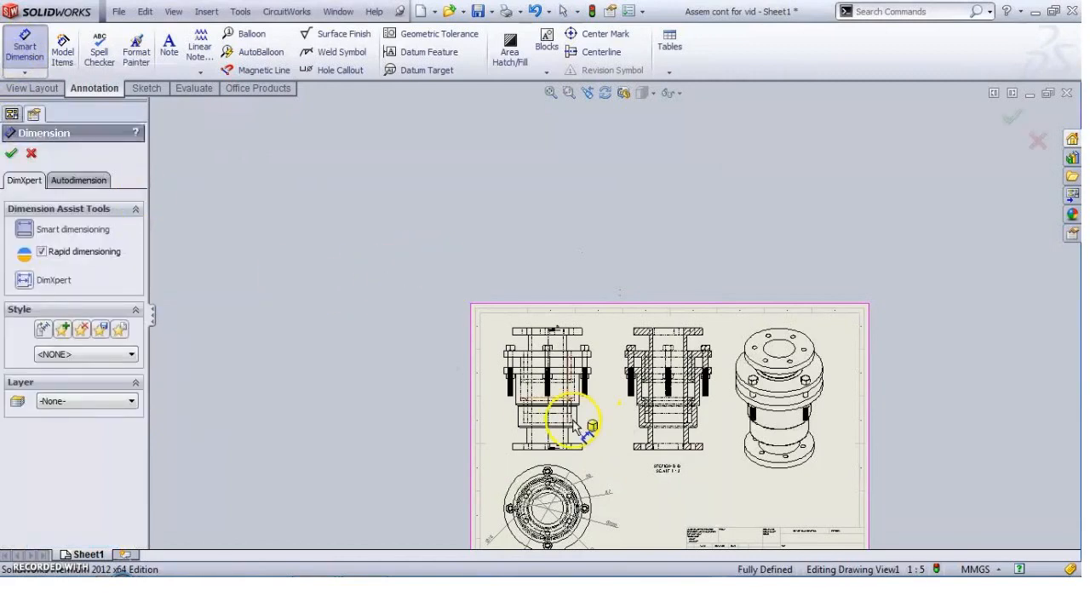
{"action": "scroll", "coordinate": [560, 418], "scroll_direction": "down", "scroll_amount": 6}
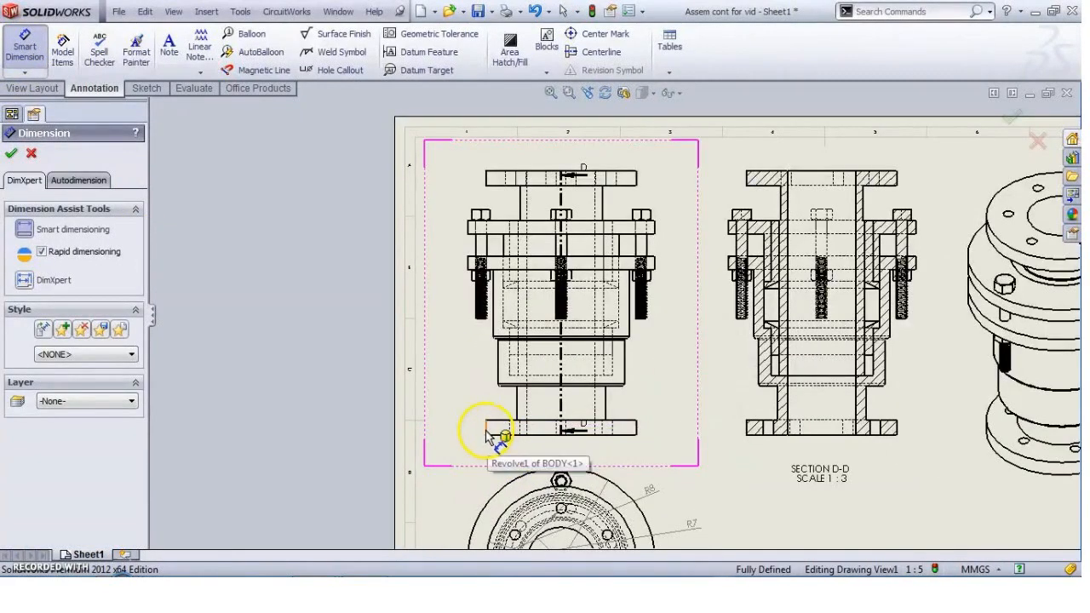
{"action": "left_click", "coordinate": [474, 434]}
{"action": "left_click", "coordinate": [461, 430]}
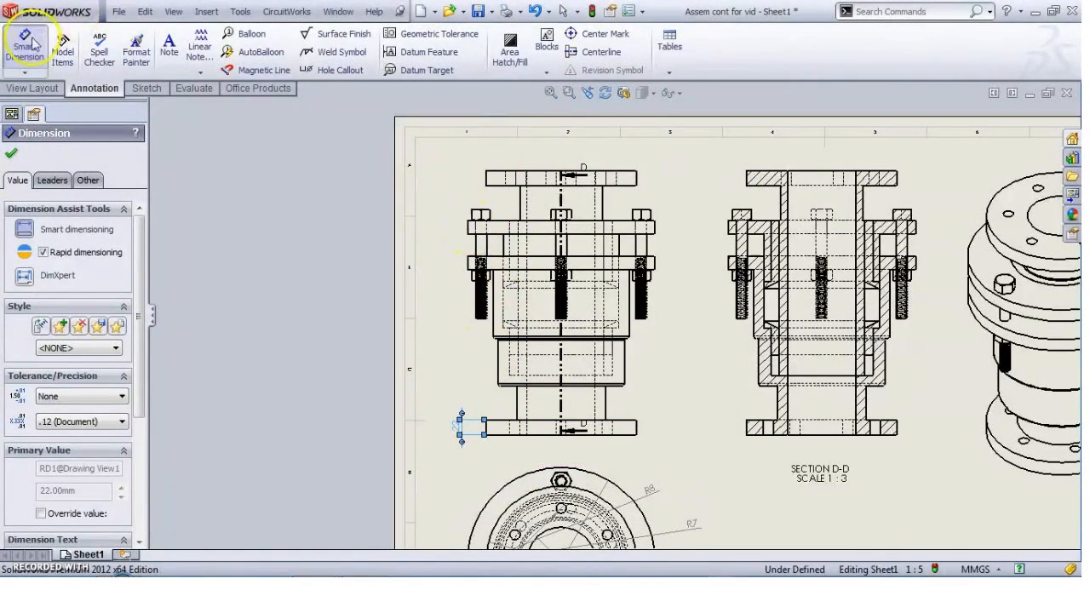
Step: Dimension the thickness of the front view's two bolted middle flanges, placing both dimensions left of the flanges
{"action": "scroll", "coordinate": [470, 230], "scroll_direction": "down", "scroll_amount": 2}
{"action": "scroll", "coordinate": [497, 245], "scroll_direction": "down", "scroll_amount": 2}
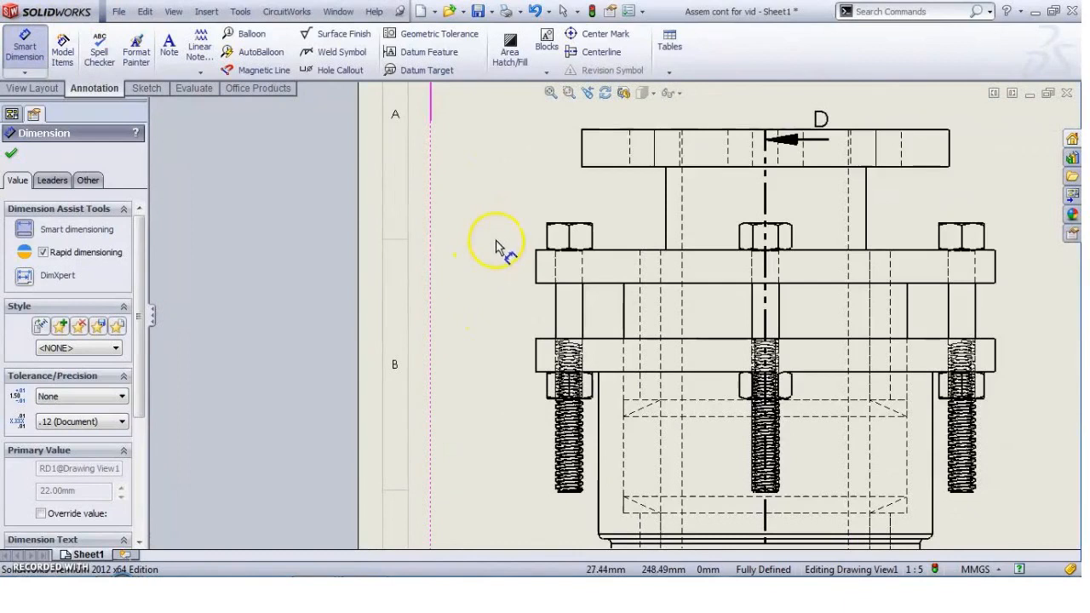
{"action": "left_click", "coordinate": [535, 270]}
{"action": "left_click", "coordinate": [530, 270]}
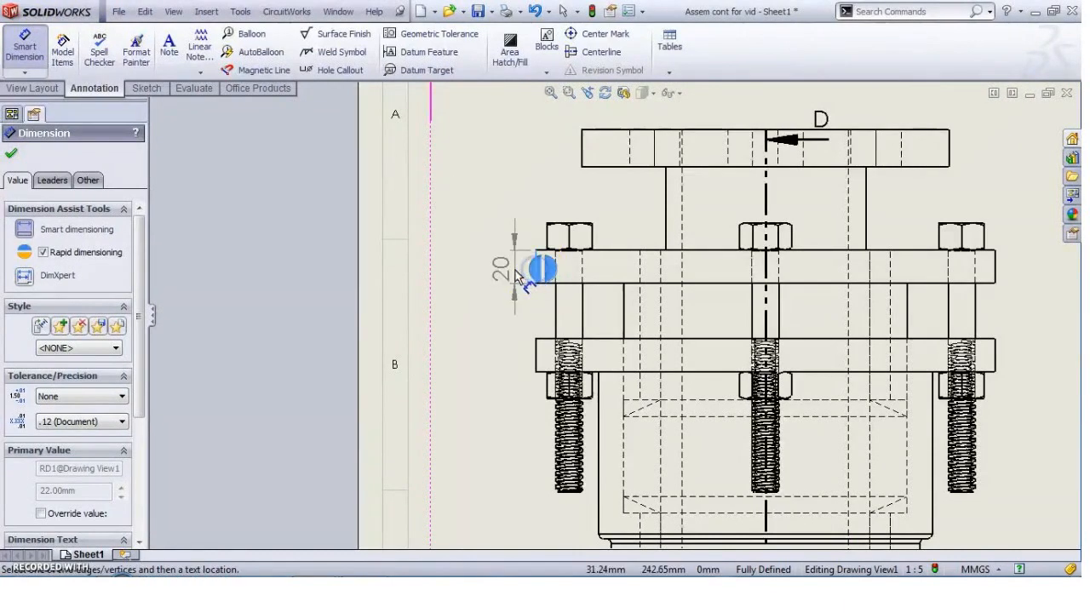
{"action": "left_click", "coordinate": [535, 359]}
{"action": "left_click", "coordinate": [509, 358]}
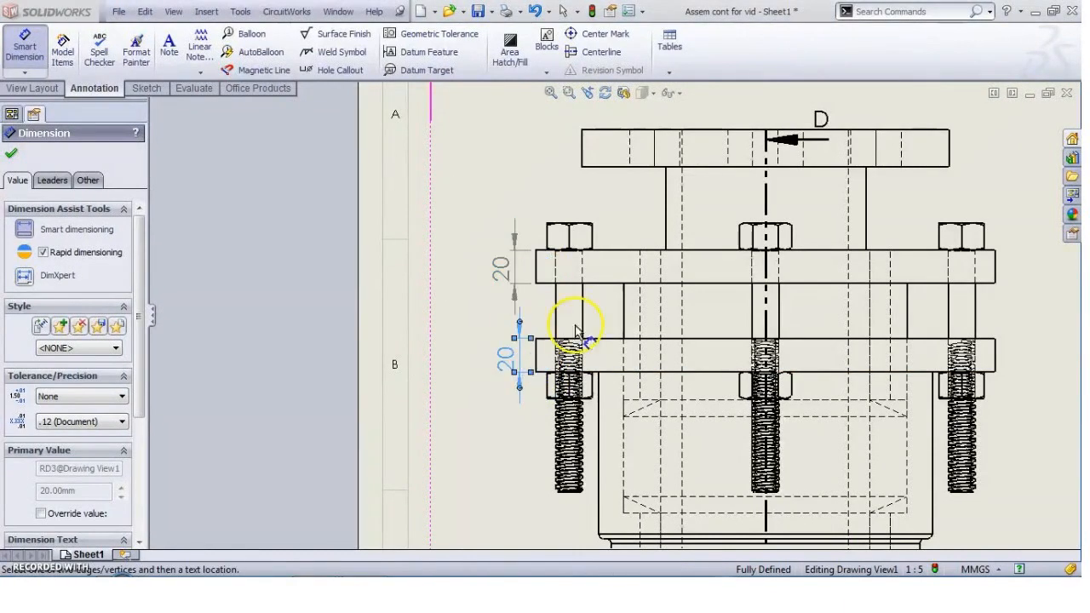
Step: Dimension the diameter of the front view's top flange, placing the dimension above the view
{"action": "scroll", "coordinate": [652, 145], "scroll_direction": "up", "scroll_amount": 3}
{"action": "left_click", "coordinate": [603, 209]}
{"action": "left_click", "coordinate": [692, 184]}
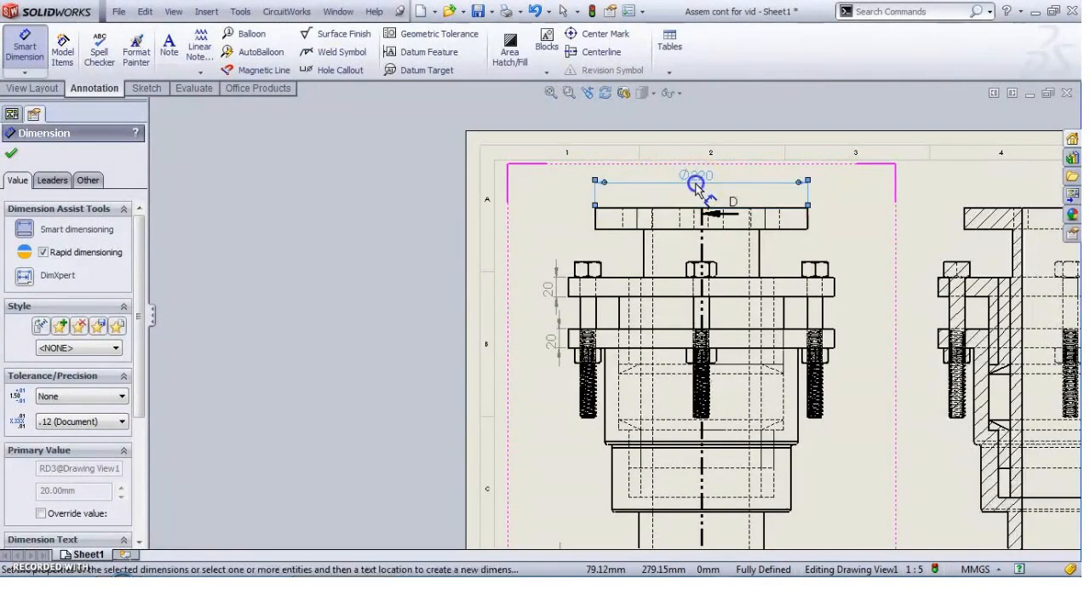
Step: Examine the front, top and section views across the sheet for dimension coverage, and view the selected dimension's leader settings
{"action": "scroll", "coordinate": [842, 320], "scroll_direction": "up", "scroll_amount": 3}
{"action": "scroll", "coordinate": [841, 365], "scroll_direction": "down", "scroll_amount": 3}
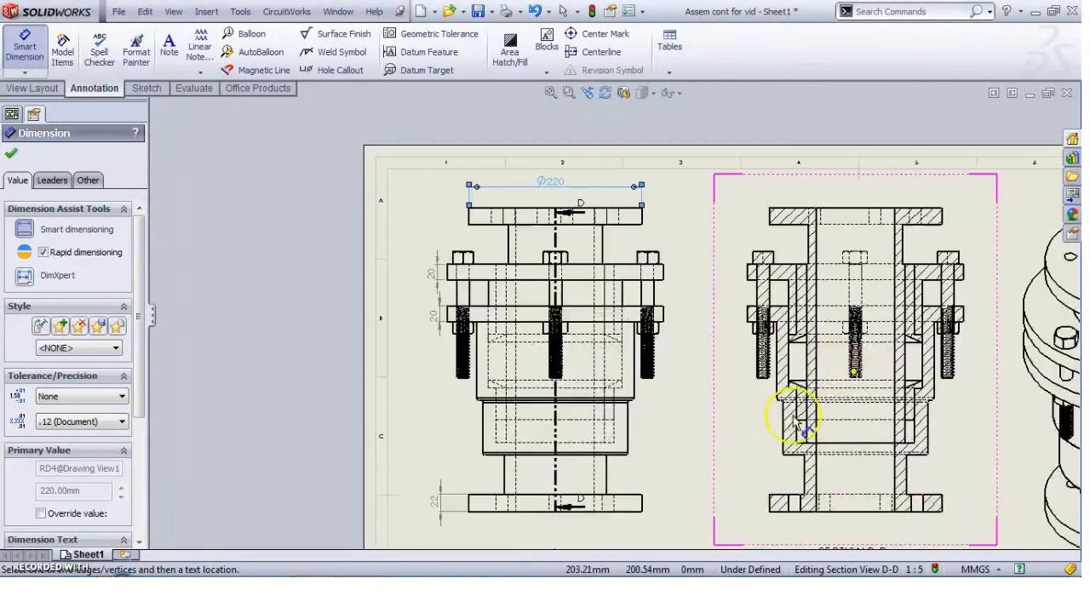
{"action": "scroll", "coordinate": [536, 471], "scroll_direction": "up", "scroll_amount": 5}
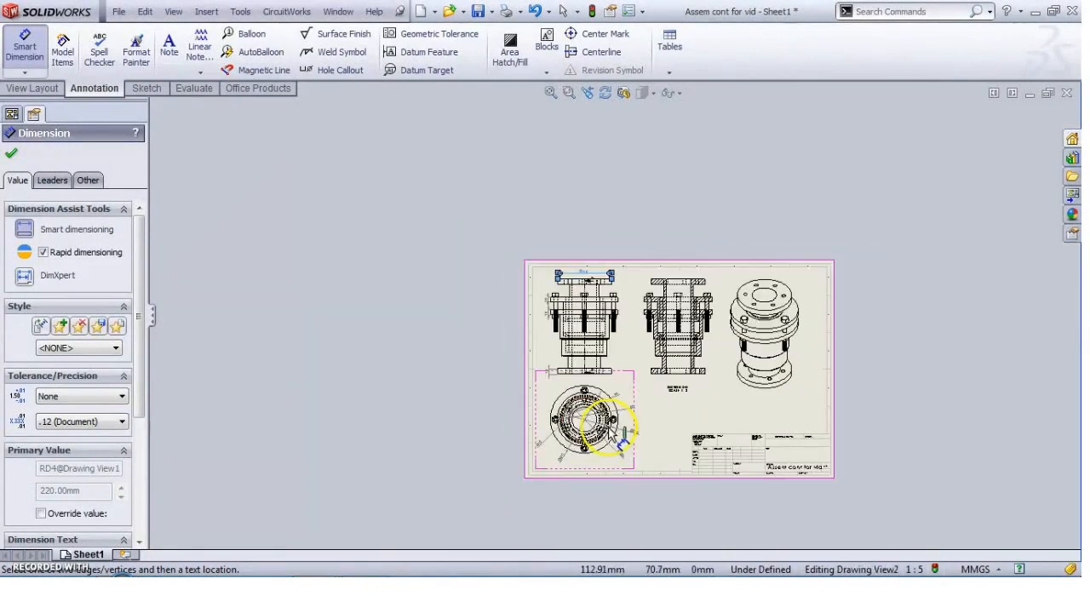
{"action": "scroll", "coordinate": [617, 400], "scroll_direction": "down", "scroll_amount": 2}
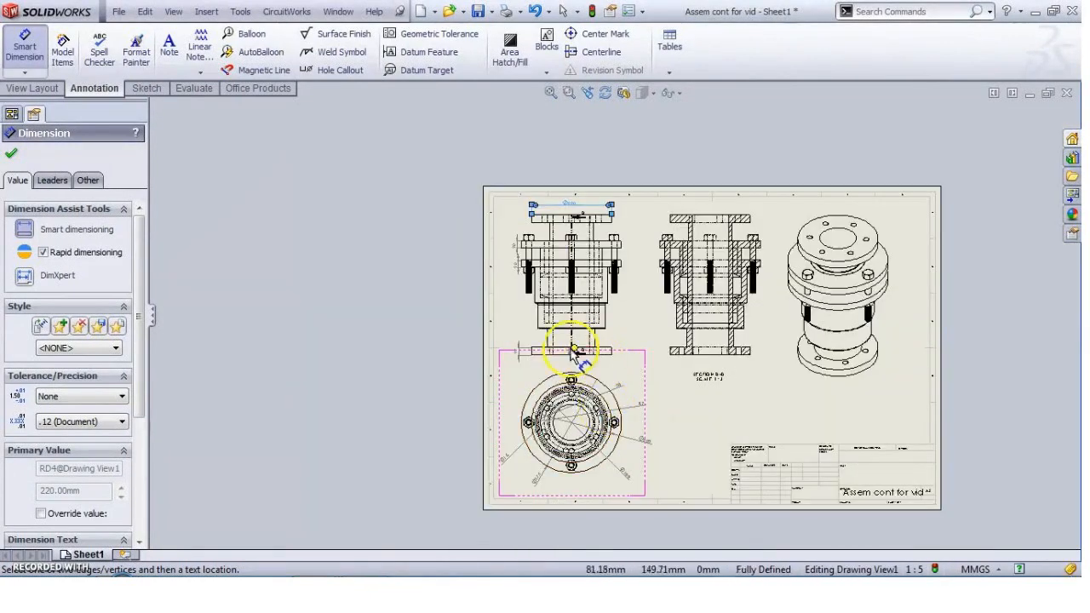
{"action": "left_click", "coordinate": [21, 46]}
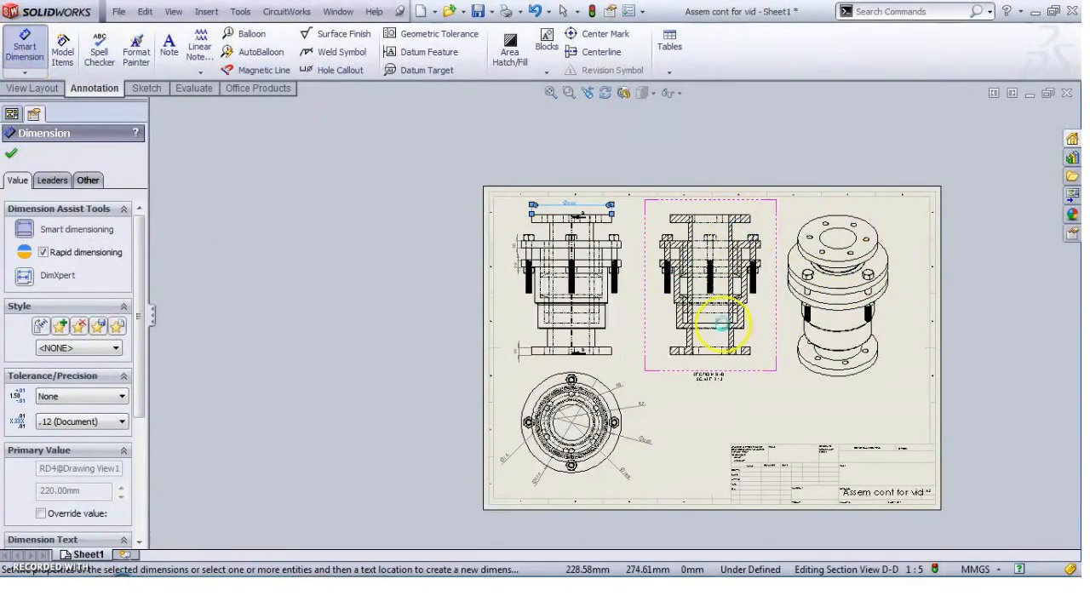
{"action": "scroll", "coordinate": [754, 242], "scroll_direction": "down", "scroll_amount": 2}
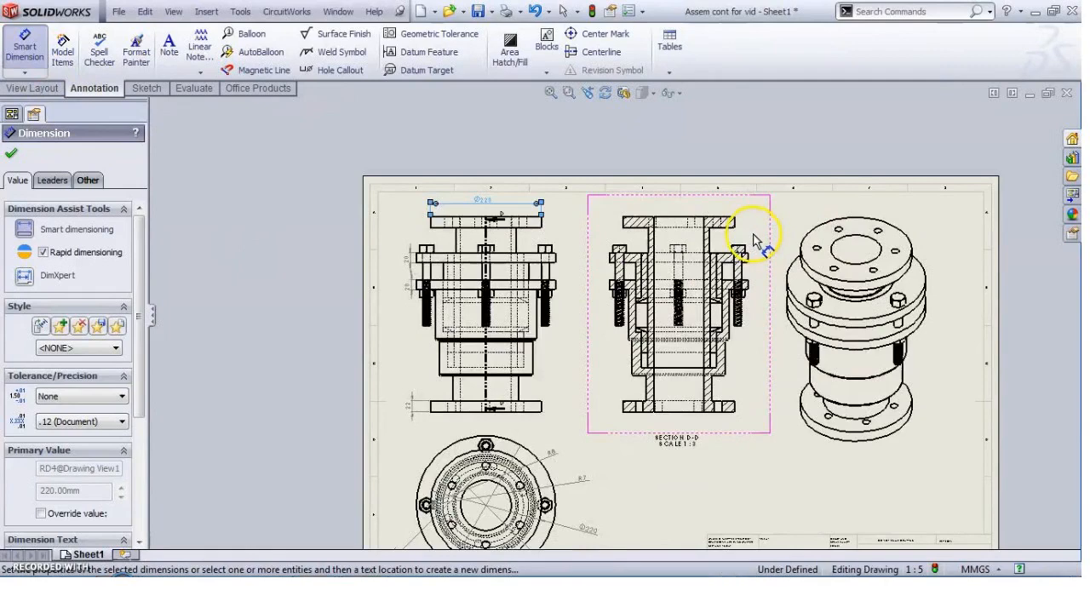
{"action": "scroll", "coordinate": [754, 241], "scroll_direction": "up", "scroll_amount": 2}
{"action": "left_click", "coordinate": [52, 181]}
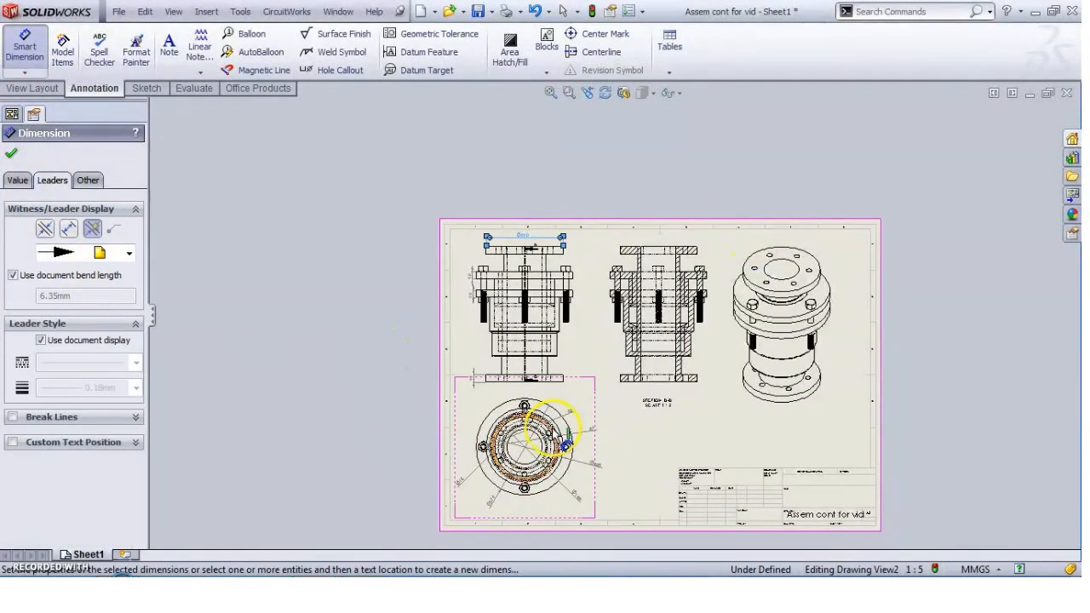
{"action": "scroll", "coordinate": [562, 437], "scroll_direction": "down", "scroll_amount": 3}
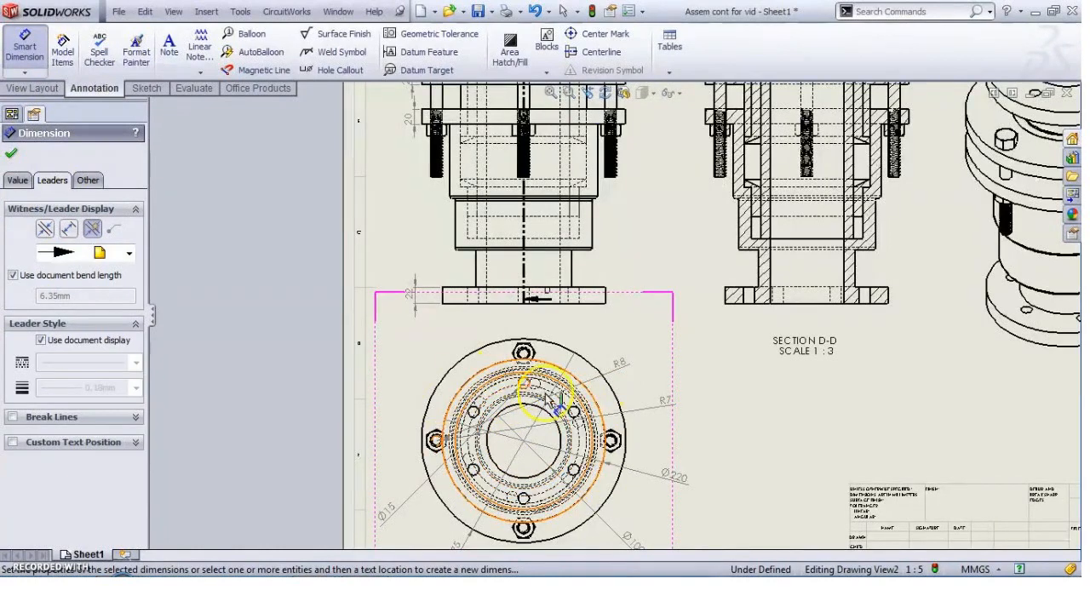
{"action": "scroll", "coordinate": [827, 360], "scroll_direction": "up", "scroll_amount": 4}
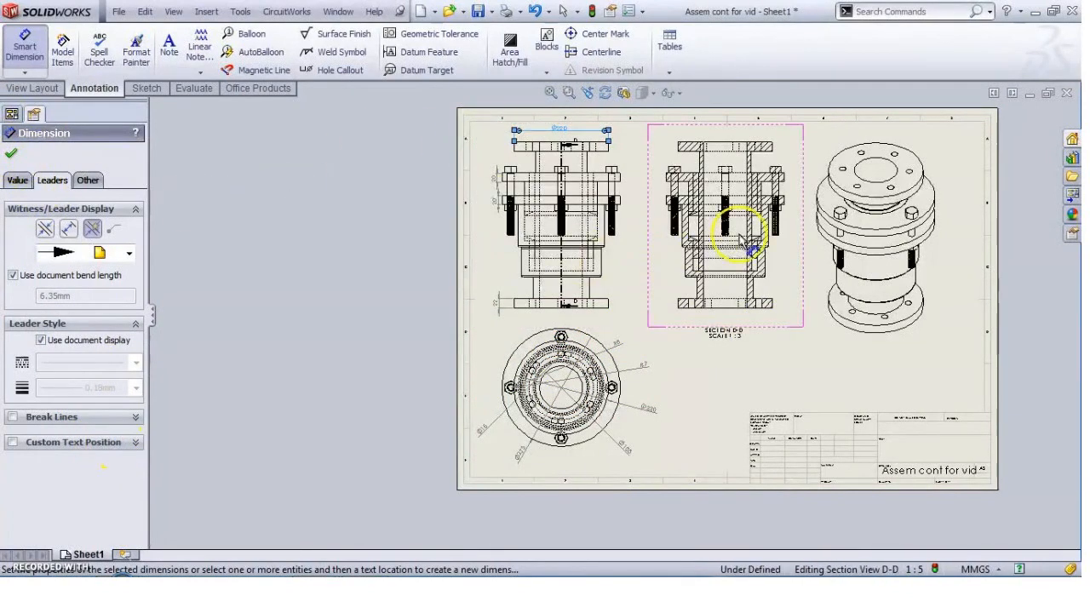
{"action": "scroll", "coordinate": [656, 252], "scroll_direction": "up", "scroll_amount": 3}
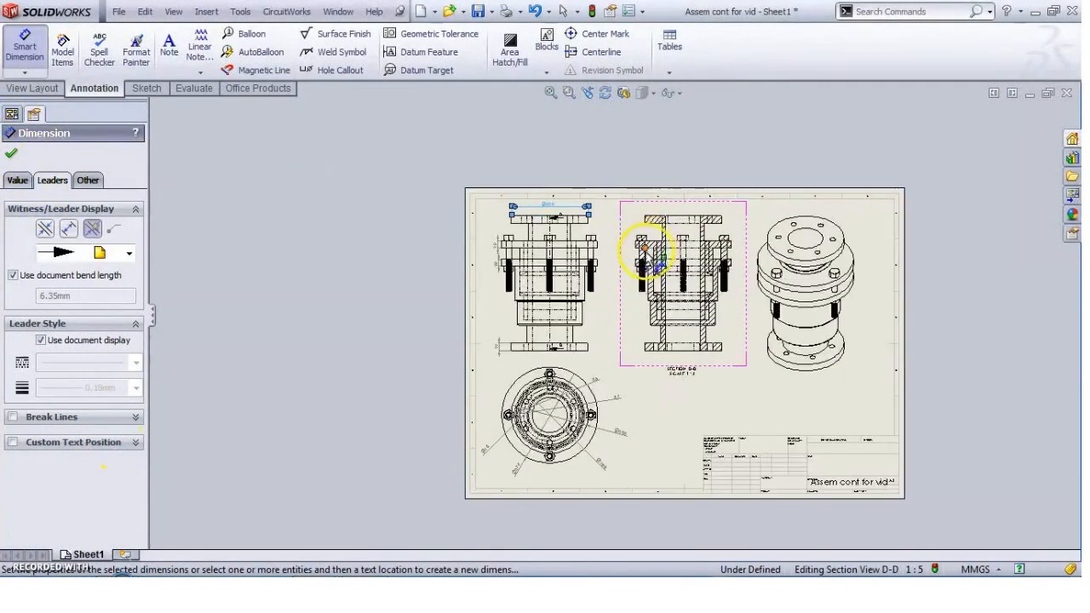
{"action": "scroll", "coordinate": [647, 252], "scroll_direction": "down", "scroll_amount": 1}
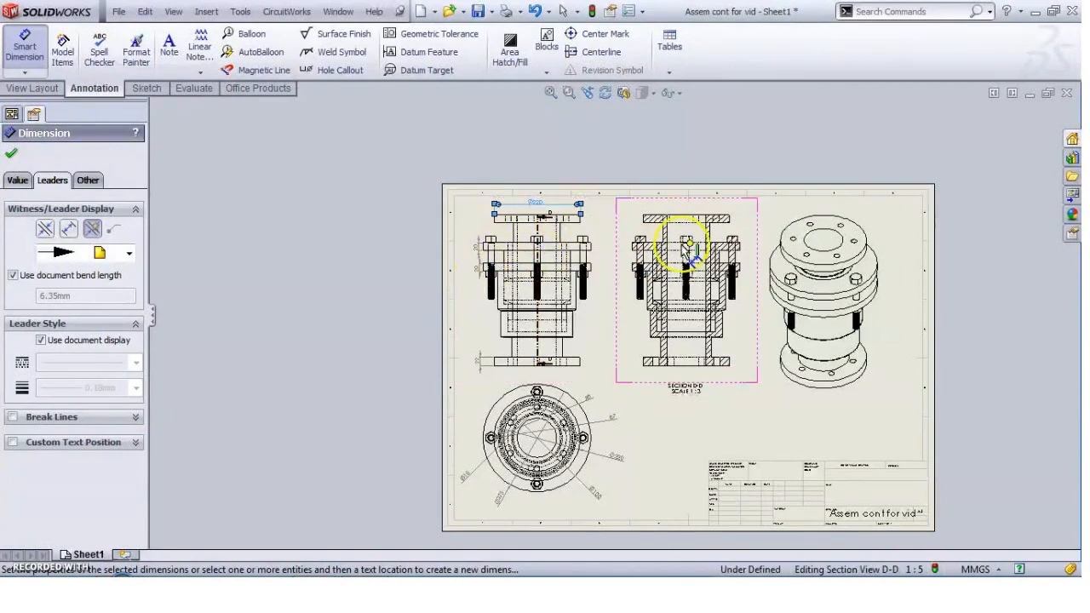
{"action": "scroll", "coordinate": [537, 279], "scroll_direction": "down", "scroll_amount": 2}
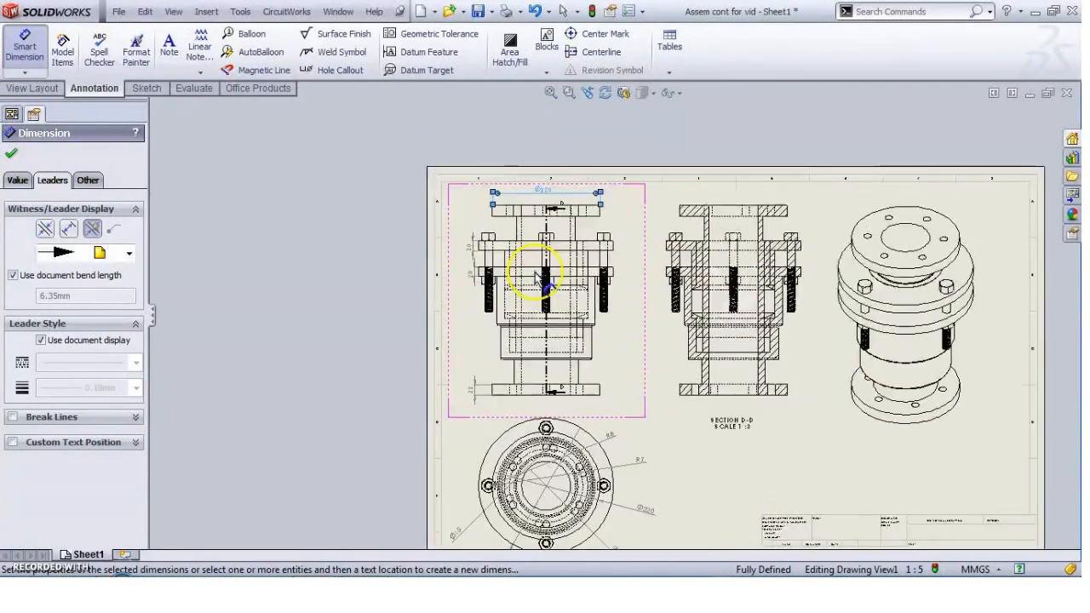
{"action": "scroll", "coordinate": [614, 321], "scroll_direction": "up", "scroll_amount": 2}
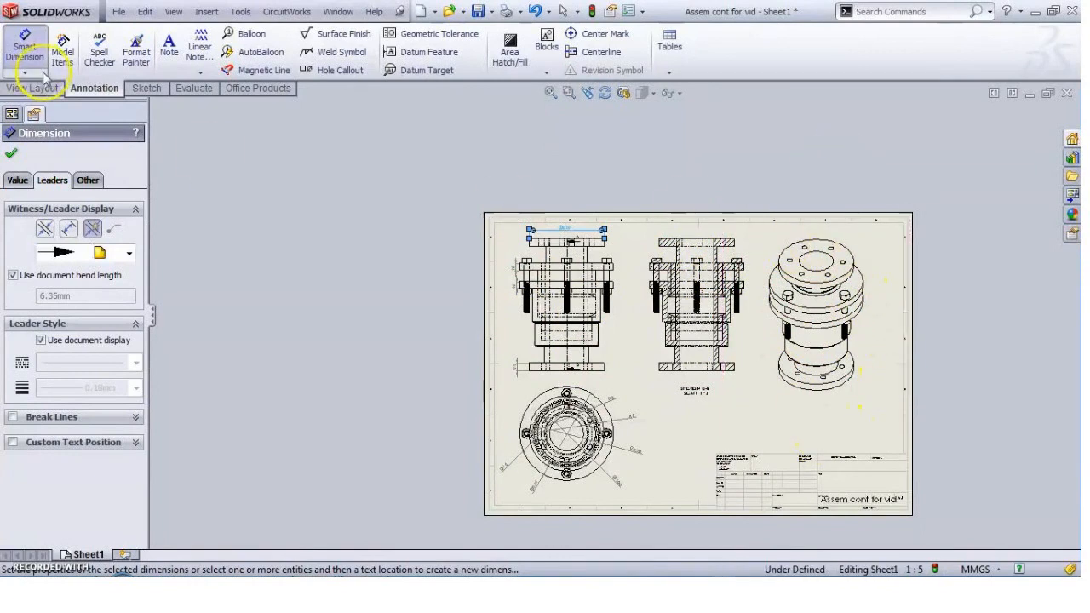
Step: Add the note "L H SEC. VIEW" below the section D-D label and end note placement
{"action": "left_click", "coordinate": [166, 60]}
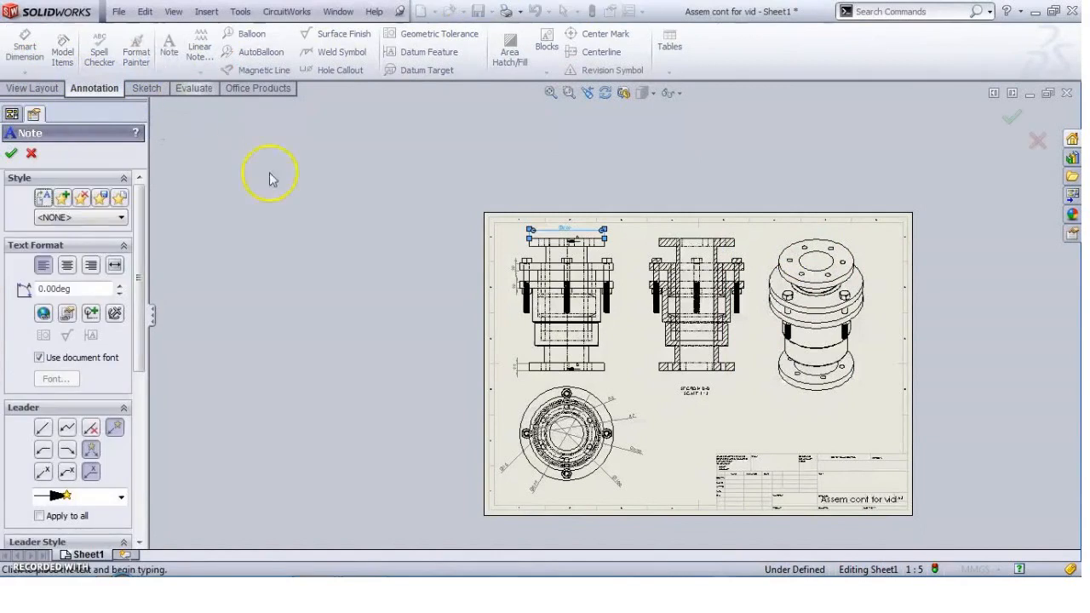
{"action": "left_click", "coordinate": [677, 411]}
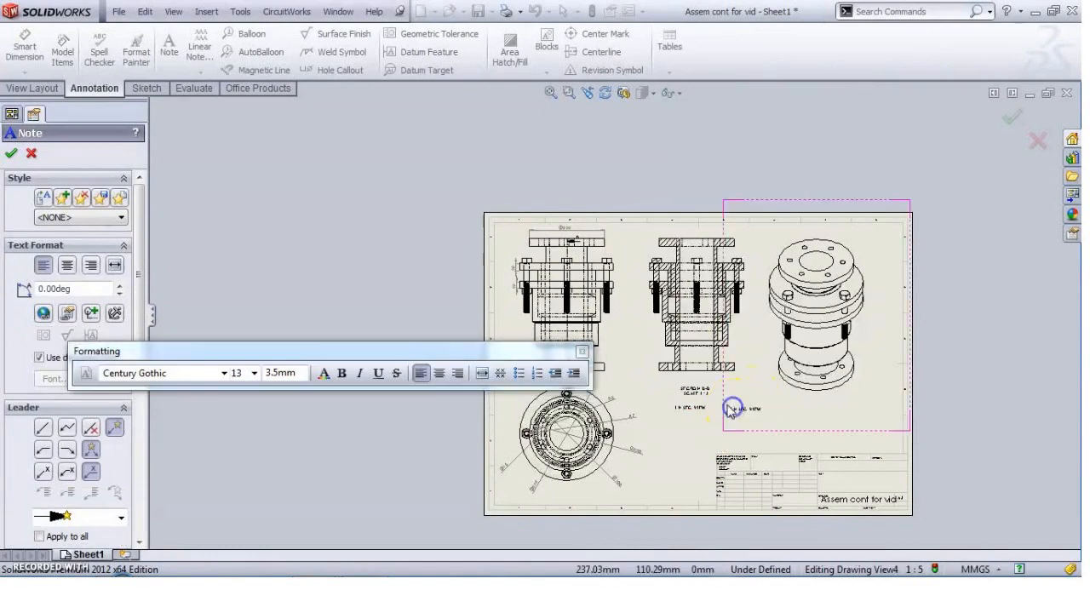
{"action": "left_click", "coordinate": [732, 413]}
{"action": "scroll", "coordinate": [686, 404], "scroll_direction": "down", "scroll_amount": 5}
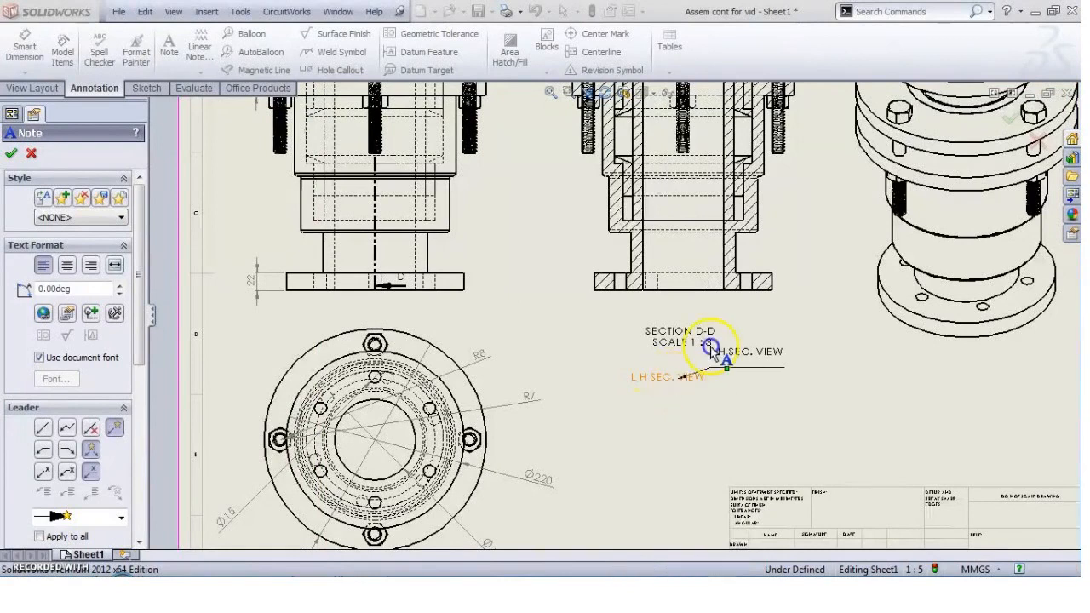
{"action": "key", "text": "Escape"}
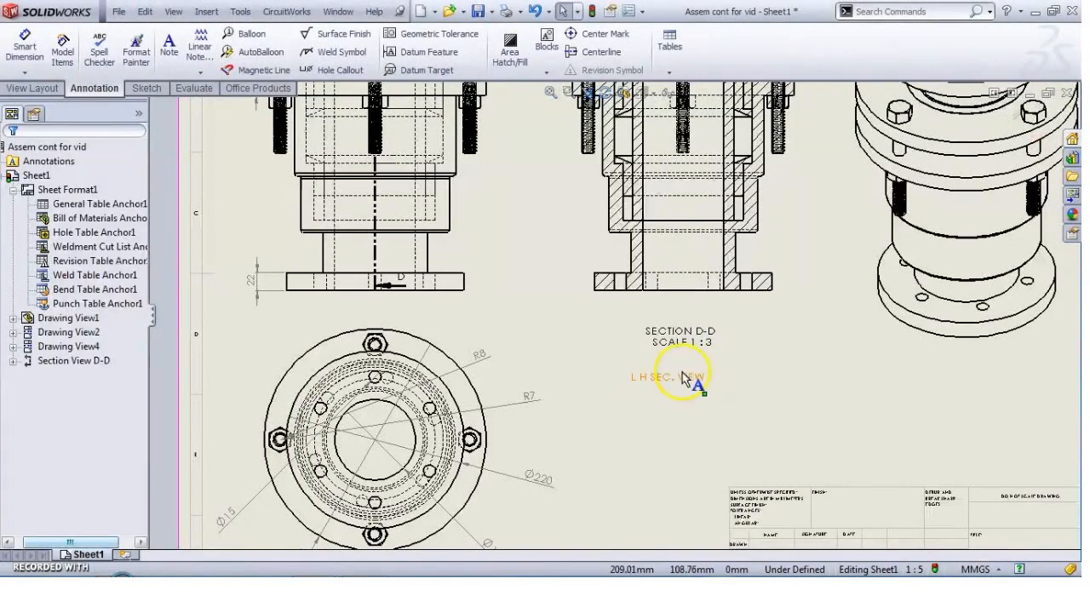
Step: Enlarge the "L H SEC. VIEW" note to font size 48 and center it just below the section view's scale label
{"action": "double_click", "coordinate": [682, 375]}
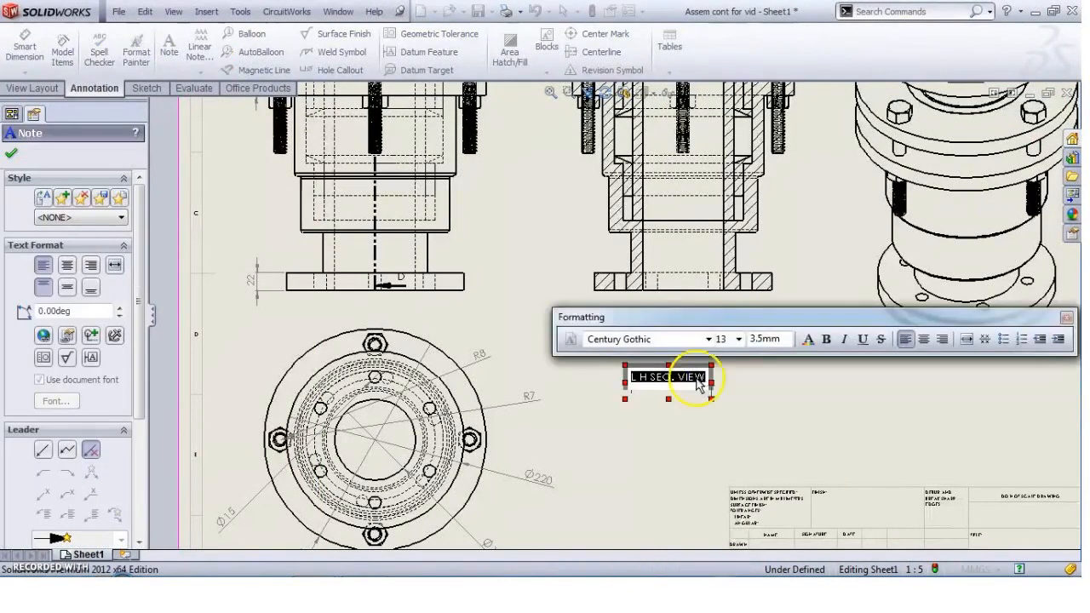
{"action": "left_click", "coordinate": [739, 339]}
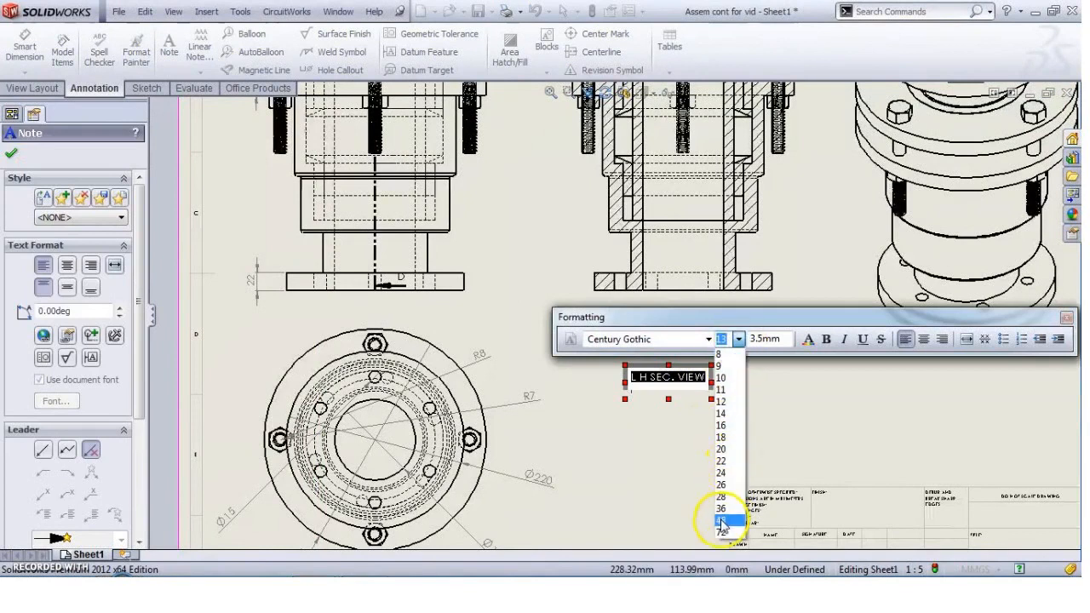
{"action": "left_click", "coordinate": [722, 521]}
{"action": "left_click", "coordinate": [950, 392]}
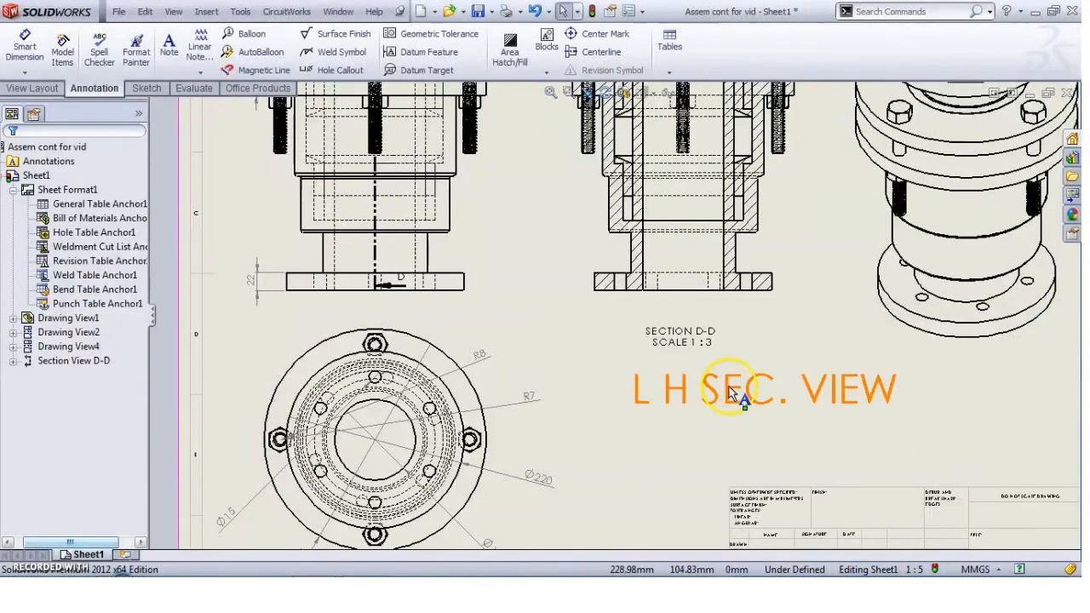
{"action": "left_click_drag", "start_coordinate": [728, 386], "coordinate": [662, 367]}
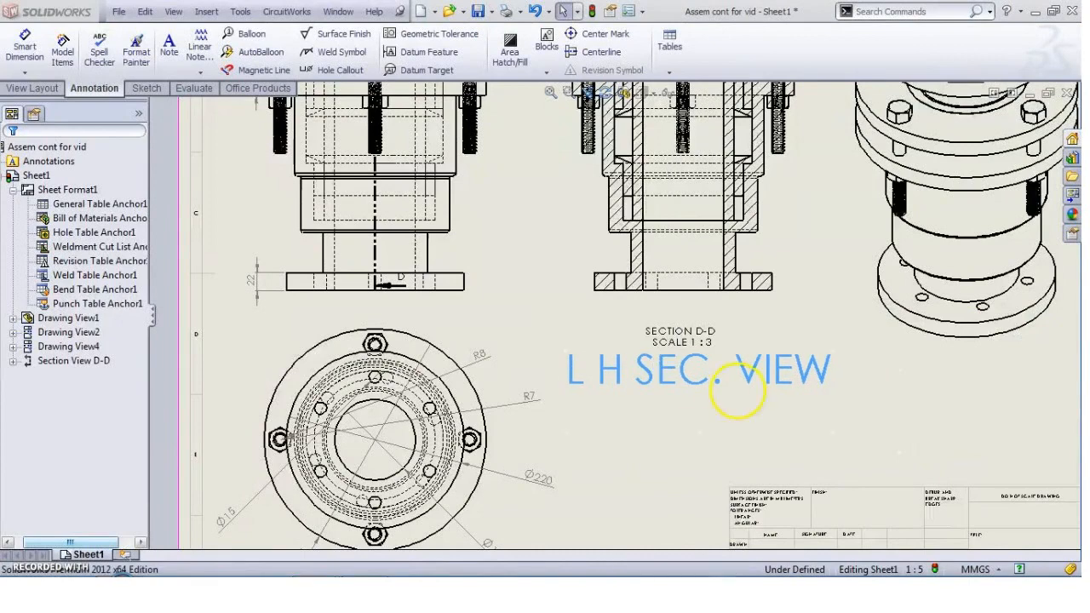
Step: Add the note "ALL DIME" just above the title block and end note placement
{"action": "scroll", "coordinate": [707, 394], "scroll_direction": "up", "scroll_amount": 5}
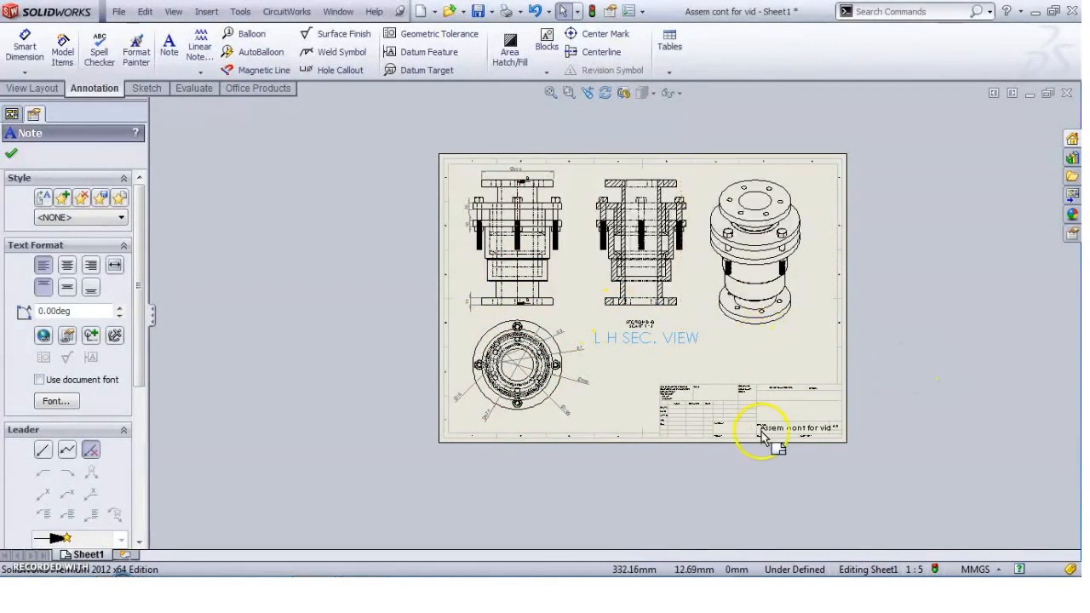
{"action": "scroll", "coordinate": [775, 439], "scroll_direction": "down", "scroll_amount": 2}
{"action": "scroll", "coordinate": [773, 366], "scroll_direction": "down", "scroll_amount": 3}
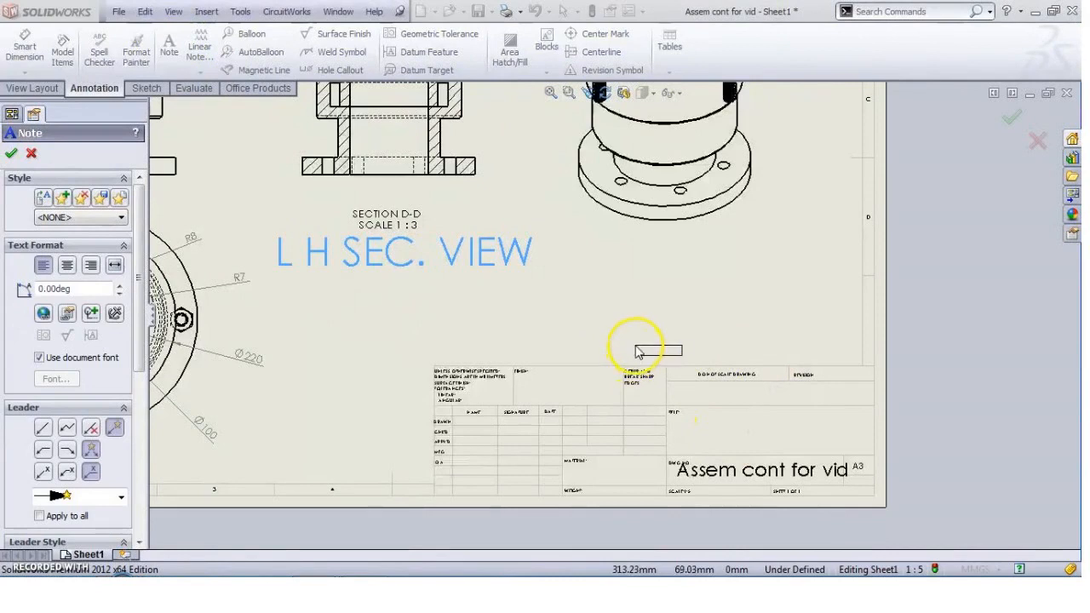
{"action": "left_click", "coordinate": [637, 351]}
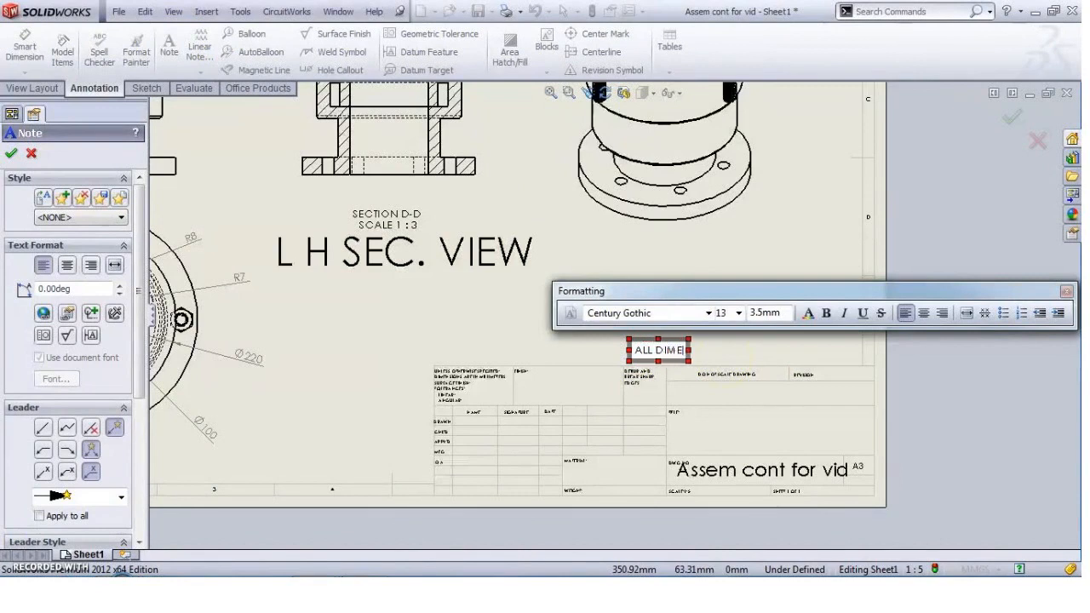
{"action": "left_click", "coordinate": [771, 358]}
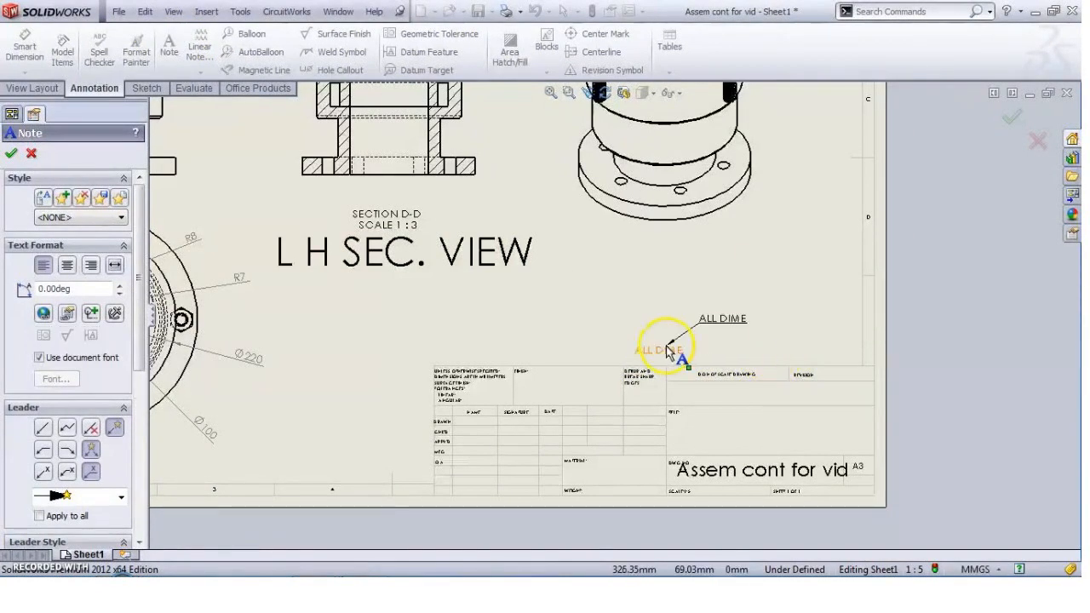
{"action": "key", "text": "Escape"}
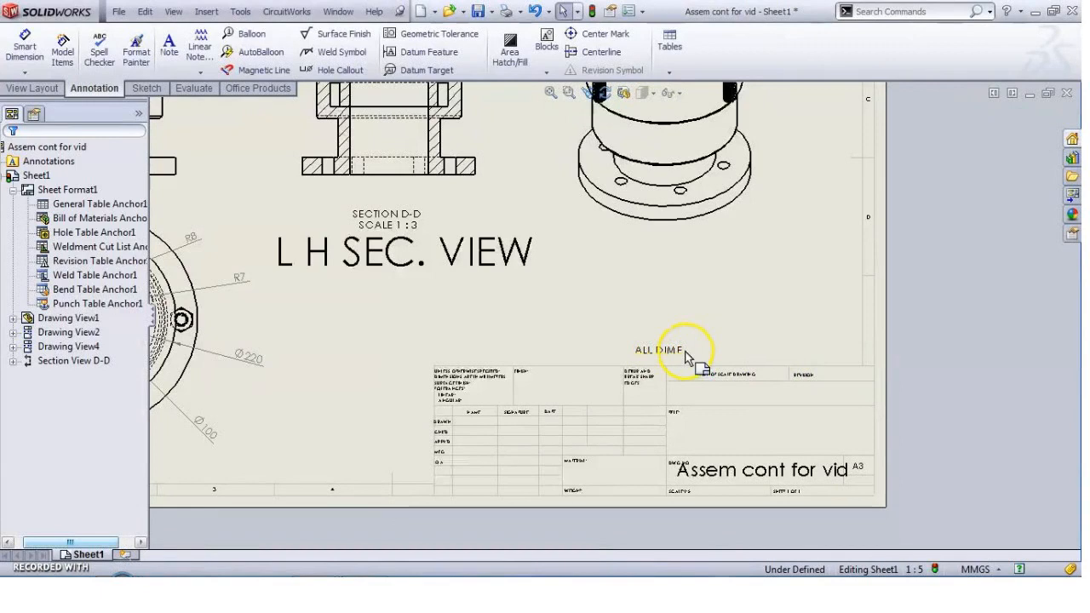
{"action": "scroll", "coordinate": [633, 378], "scroll_direction": "up", "scroll_amount": 5}
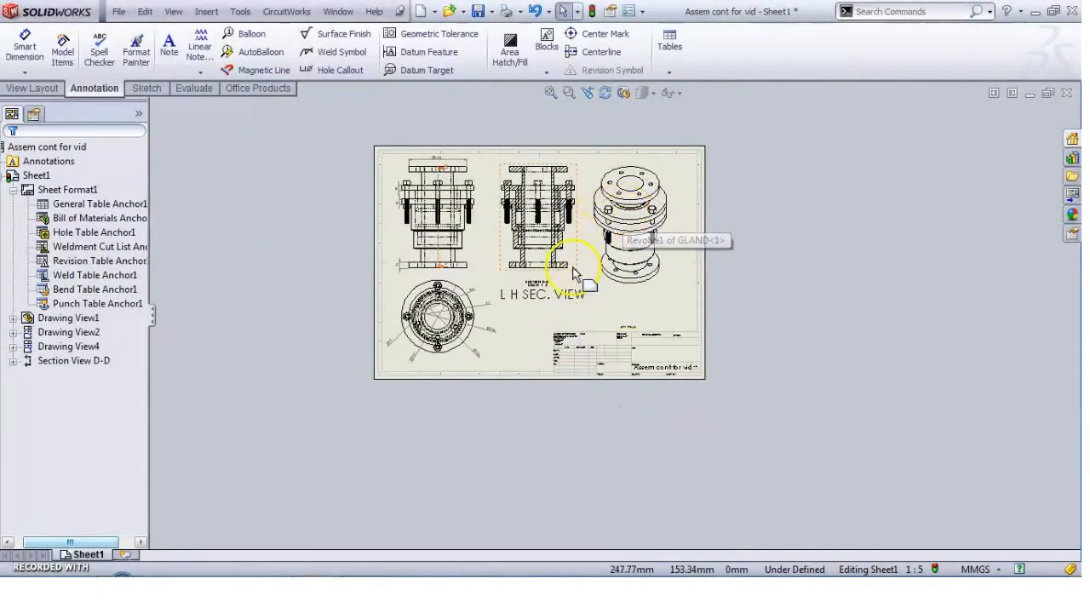
{"action": "scroll", "coordinate": [561, 230], "scroll_direction": "down", "scroll_amount": 1}
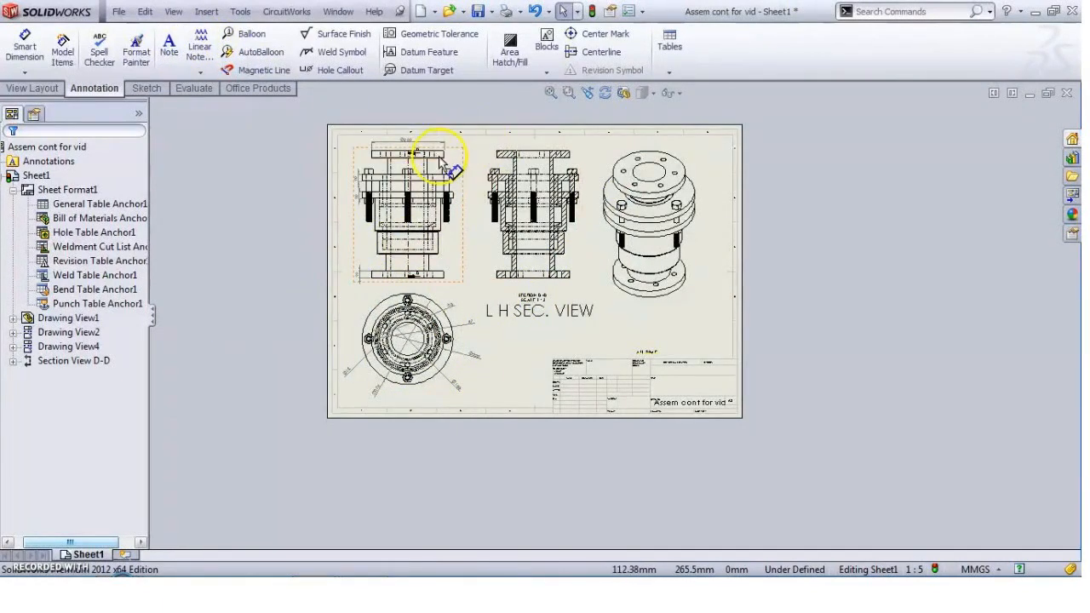
{"action": "scroll", "coordinate": [440, 162], "scroll_direction": "down", "scroll_amount": 3}
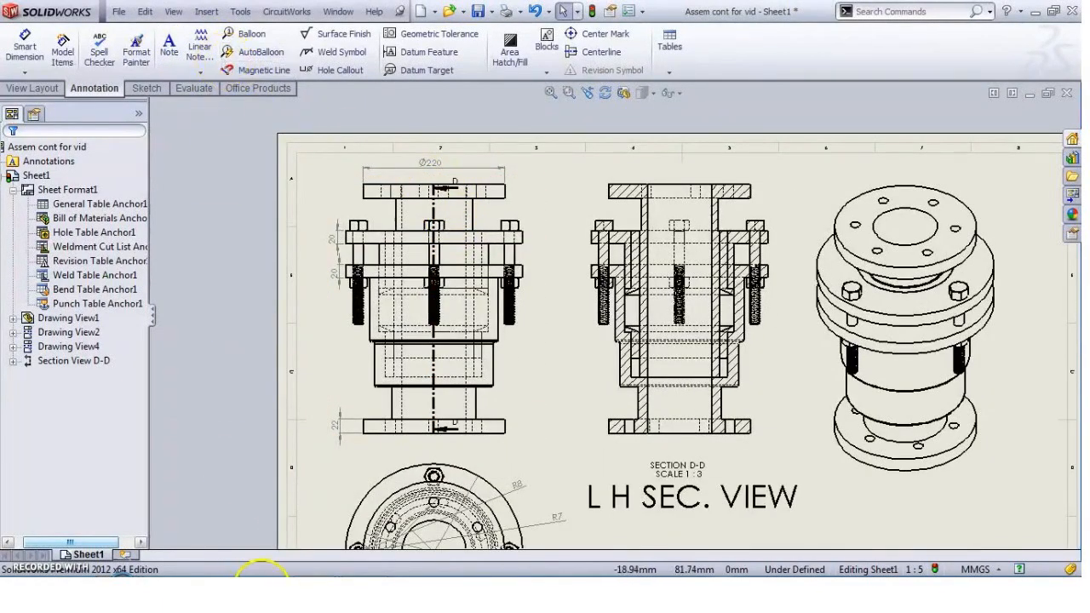
Step: Open "list of practicles CAMD 2018-19.pdf" in Adobe Acrobat Reader, maximize it and go to the assembly drawing with part list on page 4
{"action": "left_click", "coordinate": [1037, 11]}
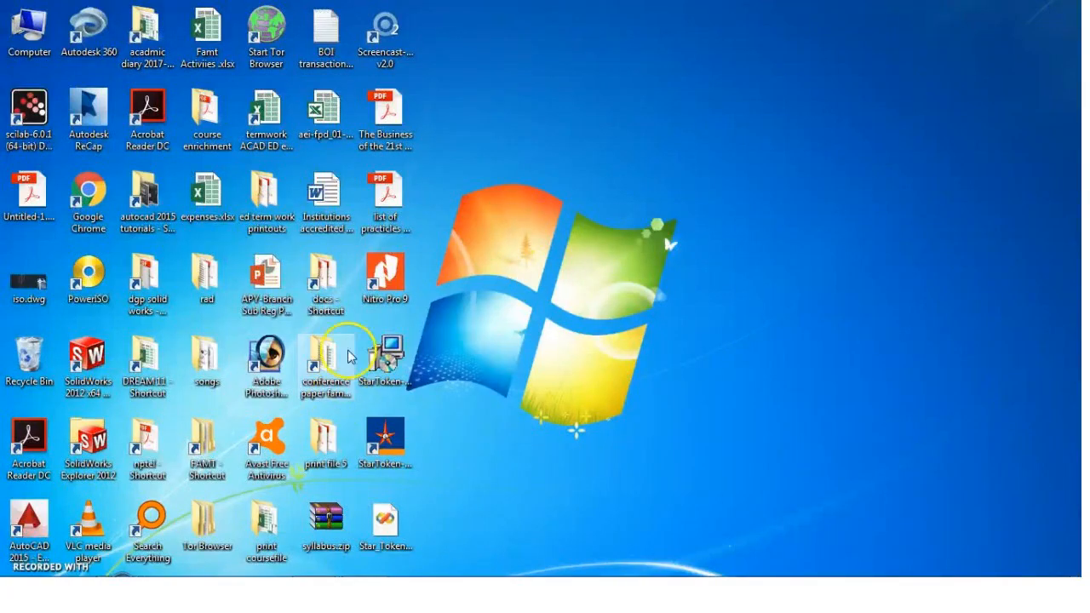
{"action": "double_click", "coordinate": [379, 204]}
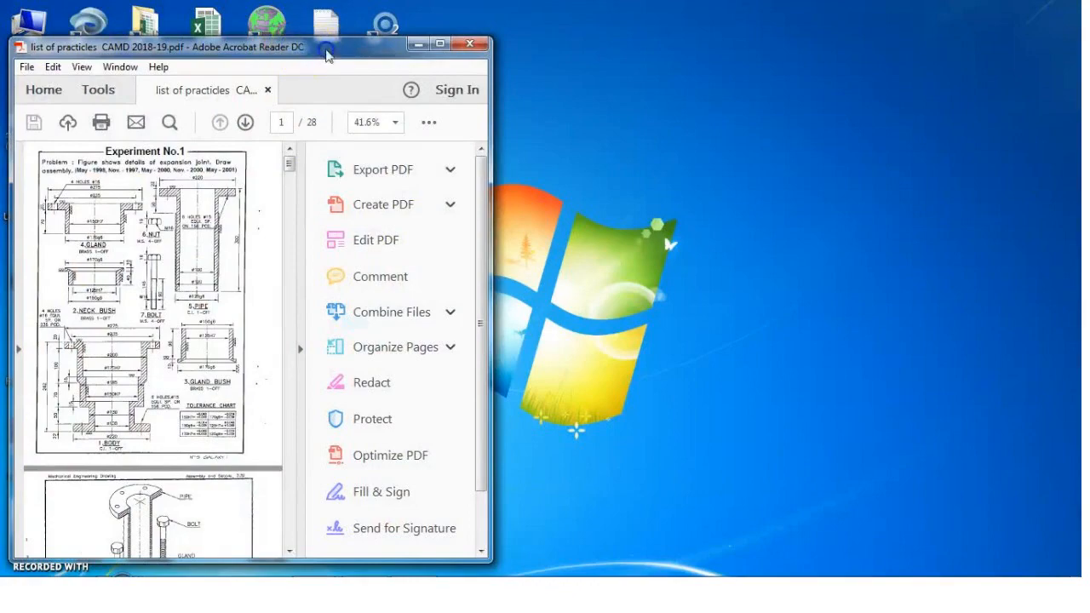
{"action": "double_click", "coordinate": [326, 50]}
{"action": "scroll", "coordinate": [382, 419], "scroll_direction": "down", "scroll_amount": 15}
{"action": "scroll", "coordinate": [414, 461], "scroll_direction": "down", "scroll_amount": 20}
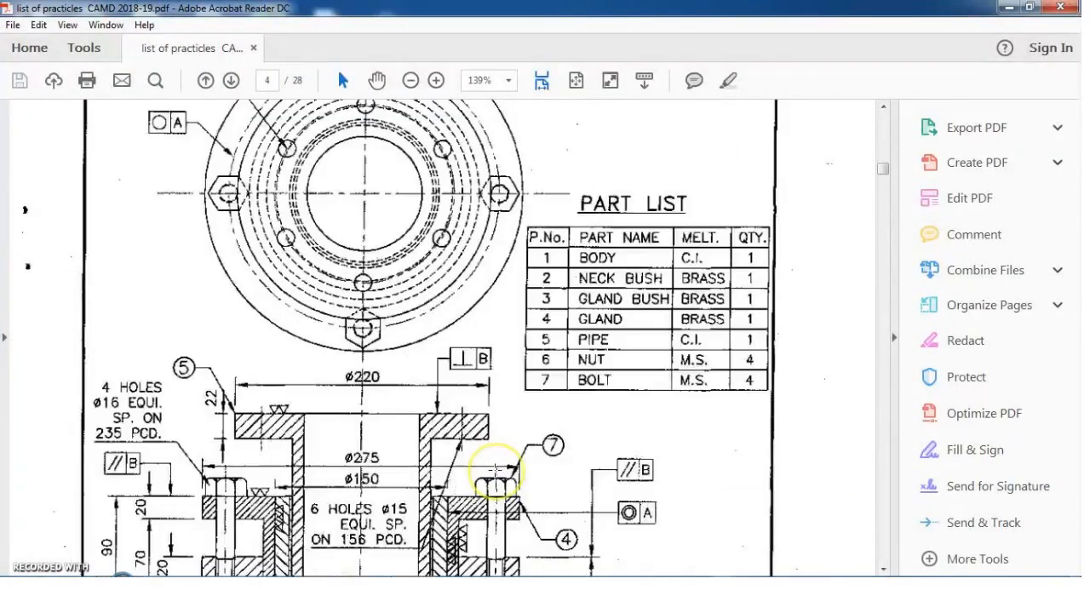
Step: Examine the part list and the sectional assembly view on page 4, and return to the SolidWorks drawing
{"action": "scroll", "coordinate": [495, 469], "scroll_direction": "down", "scroll_amount": 5}
{"action": "scroll", "coordinate": [493, 465], "scroll_direction": "down", "scroll_amount": 1}
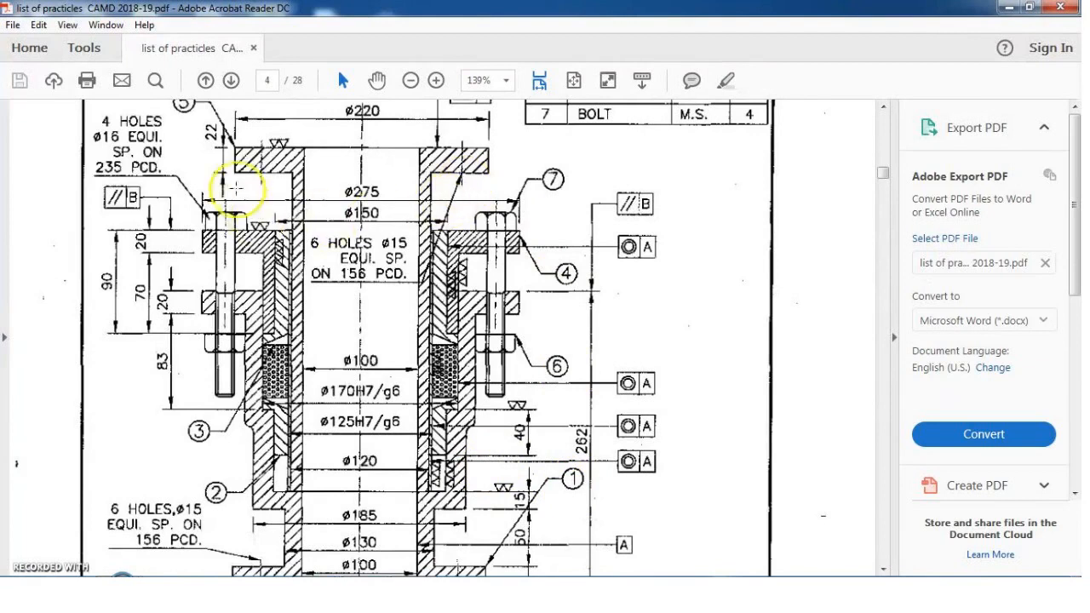
{"action": "scroll", "coordinate": [597, 298], "scroll_direction": "up", "scroll_amount": 6}
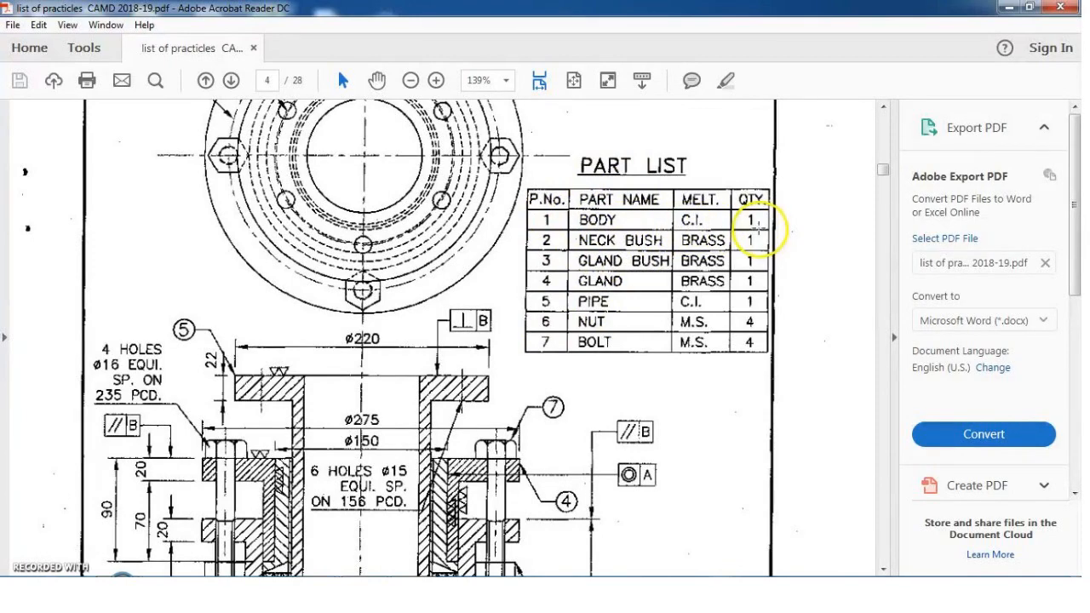
{"action": "scroll", "coordinate": [315, 477], "scroll_direction": "up", "scroll_amount": 6}
{"action": "scroll", "coordinate": [332, 489], "scroll_direction": "down", "scroll_amount": 10}
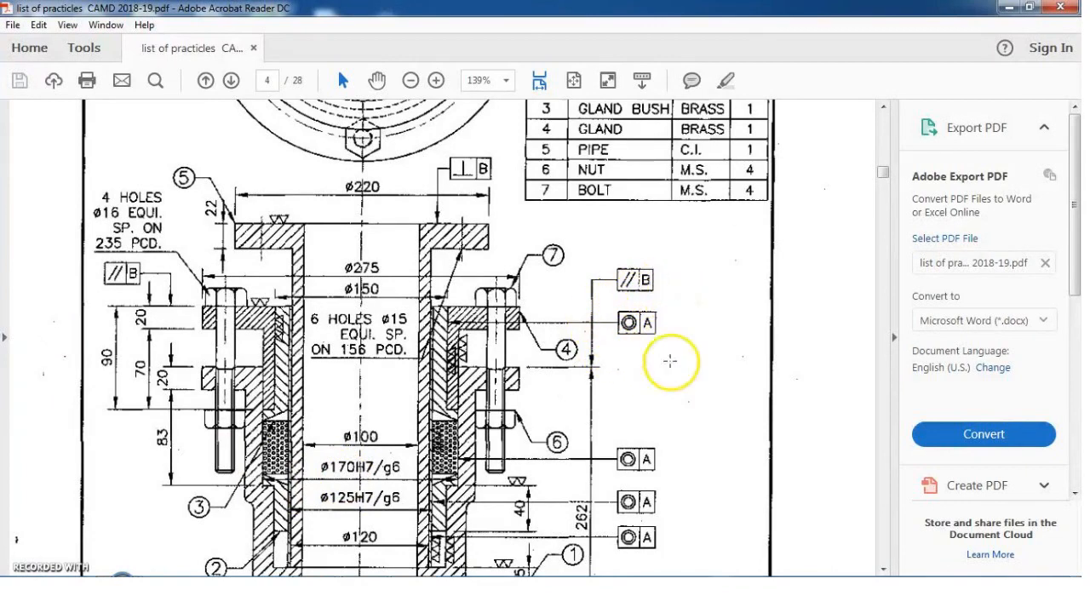
{"action": "mouse_move", "coordinate": [332, 575]}
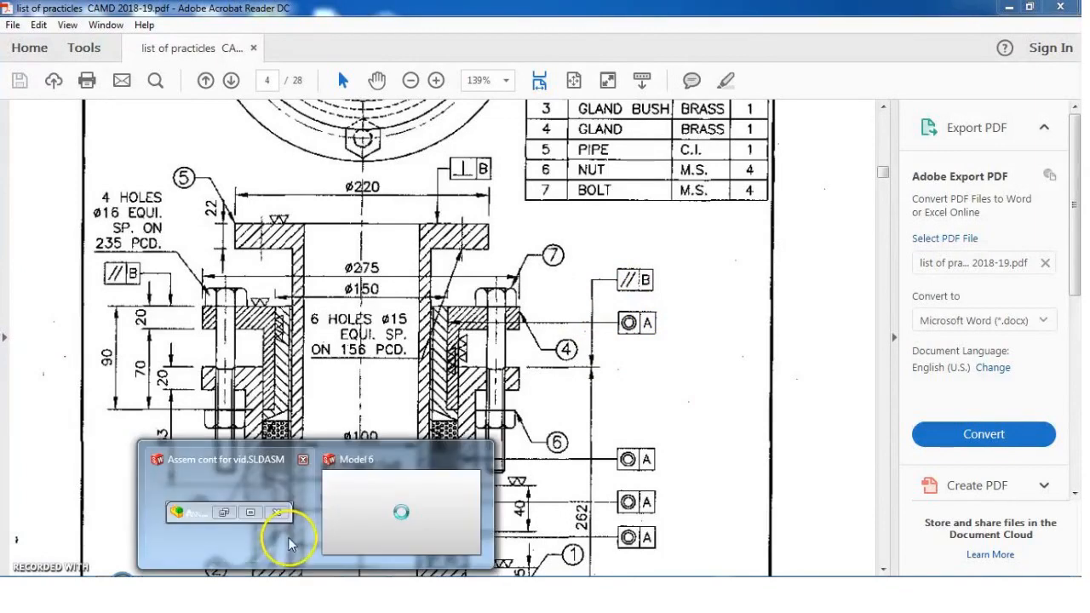
{"action": "left_click", "coordinate": [349, 532]}
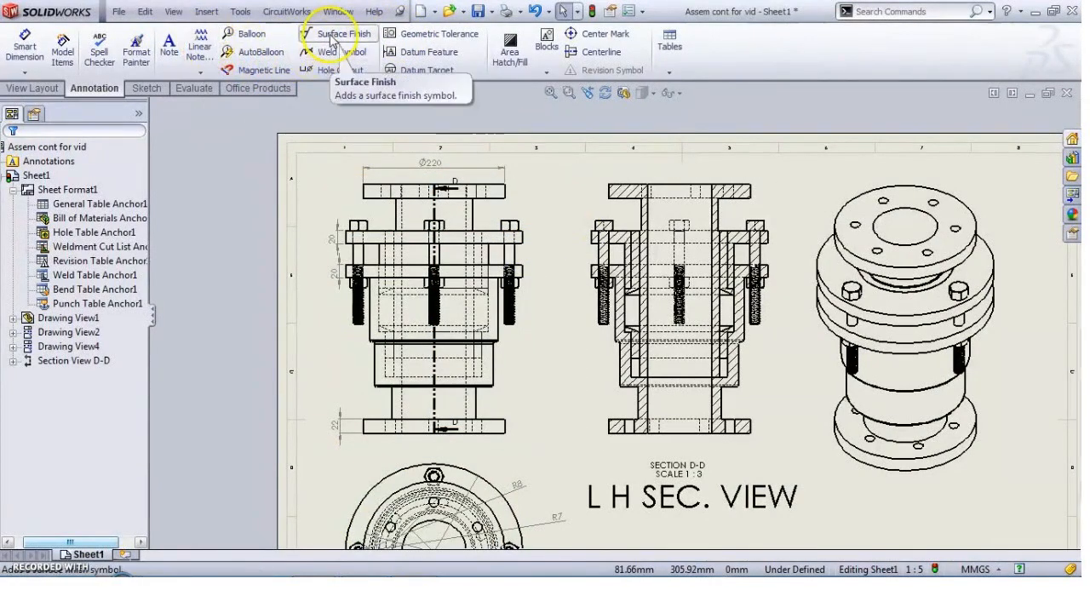
Step: Switch back to Acrobat Reader, check the part numbering around the sectional view, and return to the SolidWorks drawing
{"action": "left_click", "coordinate": [349, 596]}
{"action": "scroll", "coordinate": [490, 511], "scroll_direction": "down", "scroll_amount": 2}
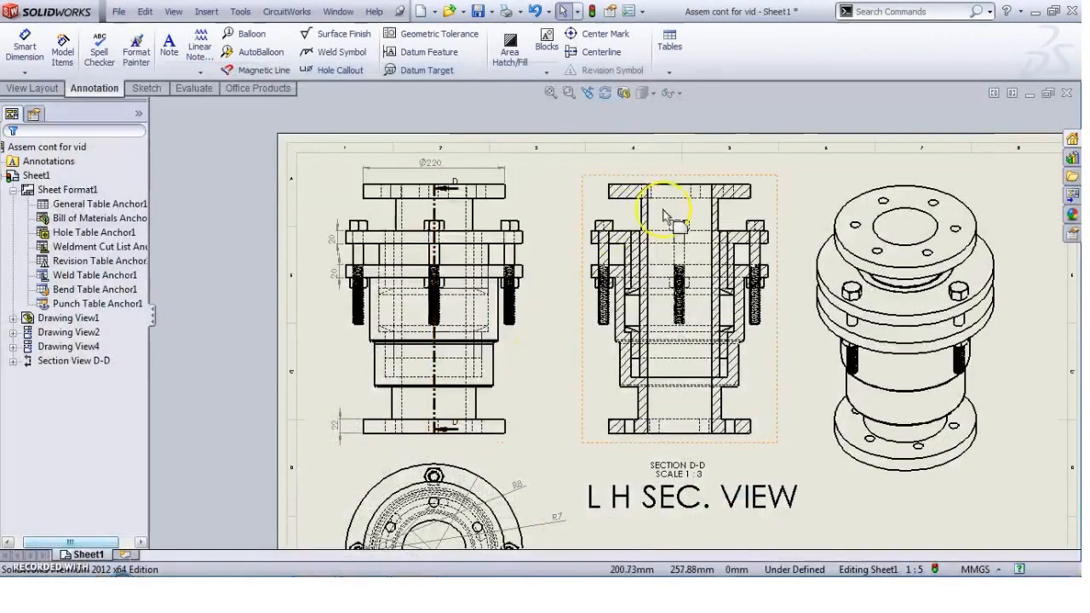
{"action": "left_click", "coordinate": [462, 599]}
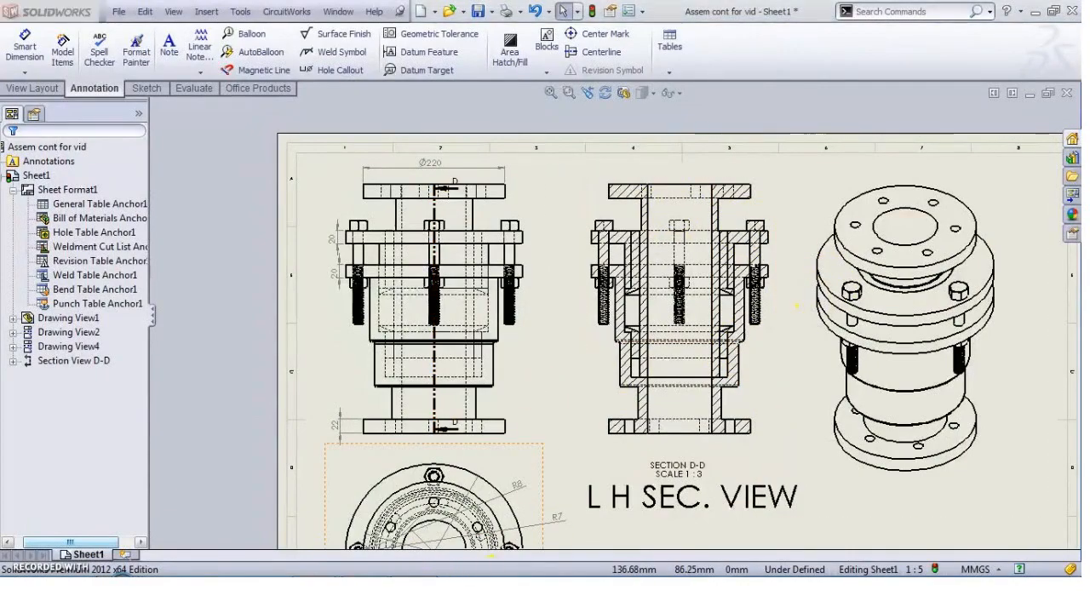
{"action": "scroll", "coordinate": [498, 430], "scroll_direction": "down", "scroll_amount": 1}
{"action": "scroll", "coordinate": [497, 428], "scroll_direction": "up", "scroll_amount": 4}
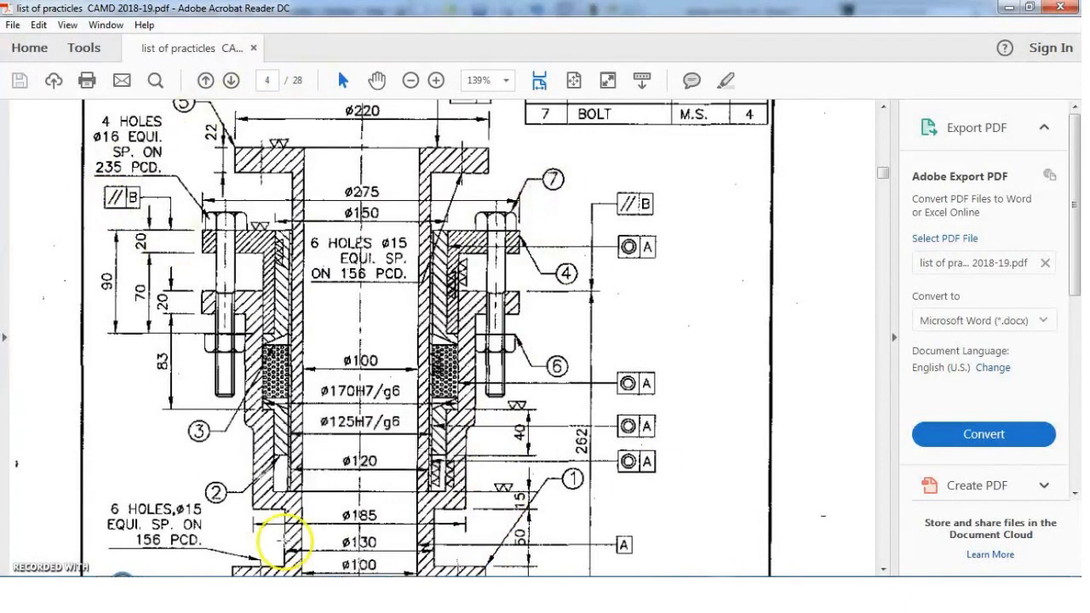
{"action": "scroll", "coordinate": [519, 441], "scroll_direction": "down", "scroll_amount": 1}
{"action": "scroll", "coordinate": [534, 429], "scroll_direction": "up", "scroll_amount": 1}
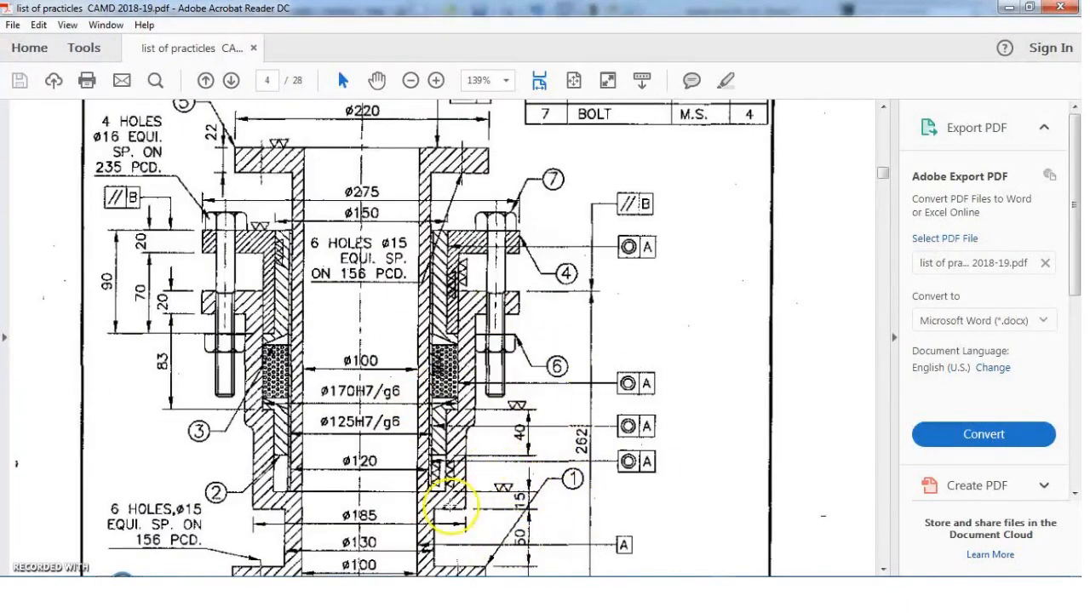
{"action": "scroll", "coordinate": [537, 383], "scroll_direction": "up", "scroll_amount": 3}
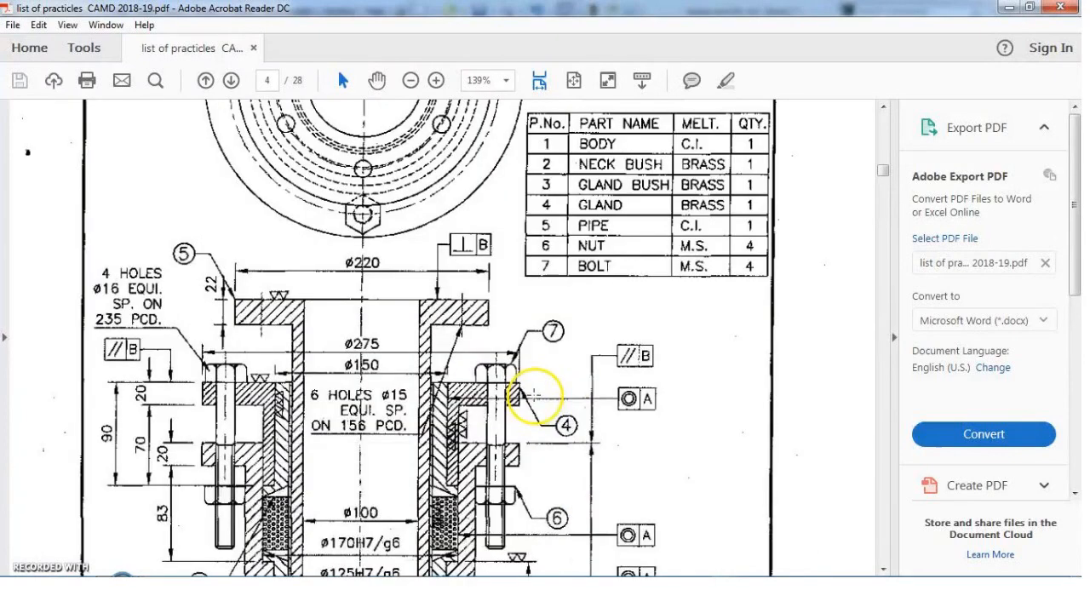
{"action": "left_click", "coordinate": [1006, 9]}
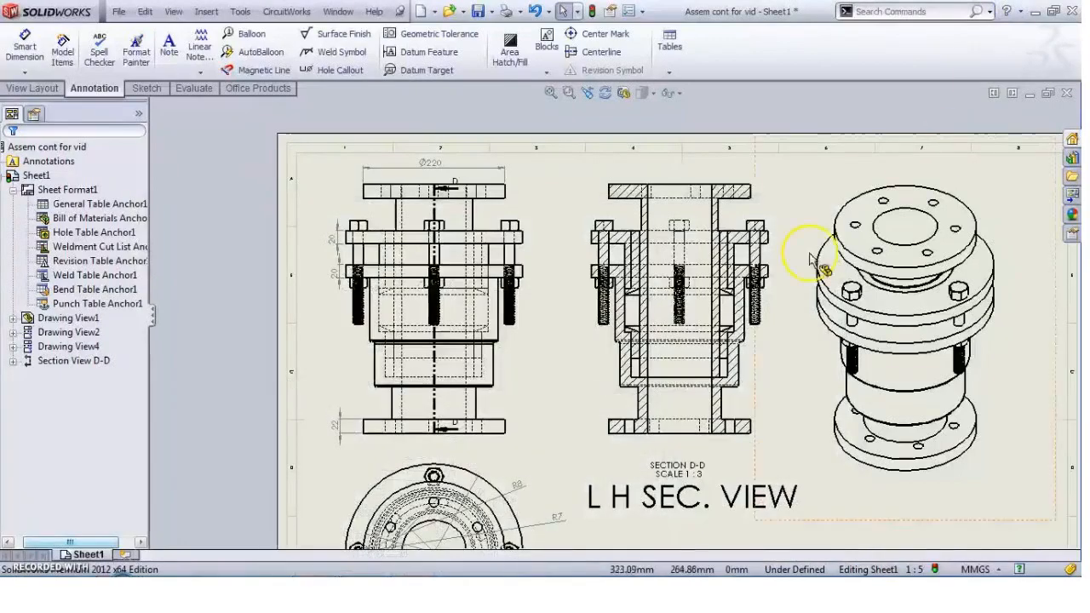
Step: Attach a circular item-number balloon to the pipe's upper flange in the front view
{"action": "scroll", "coordinate": [732, 334], "scroll_direction": "up", "scroll_amount": 3}
{"action": "scroll", "coordinate": [760, 315], "scroll_direction": "down", "scroll_amount": 2}
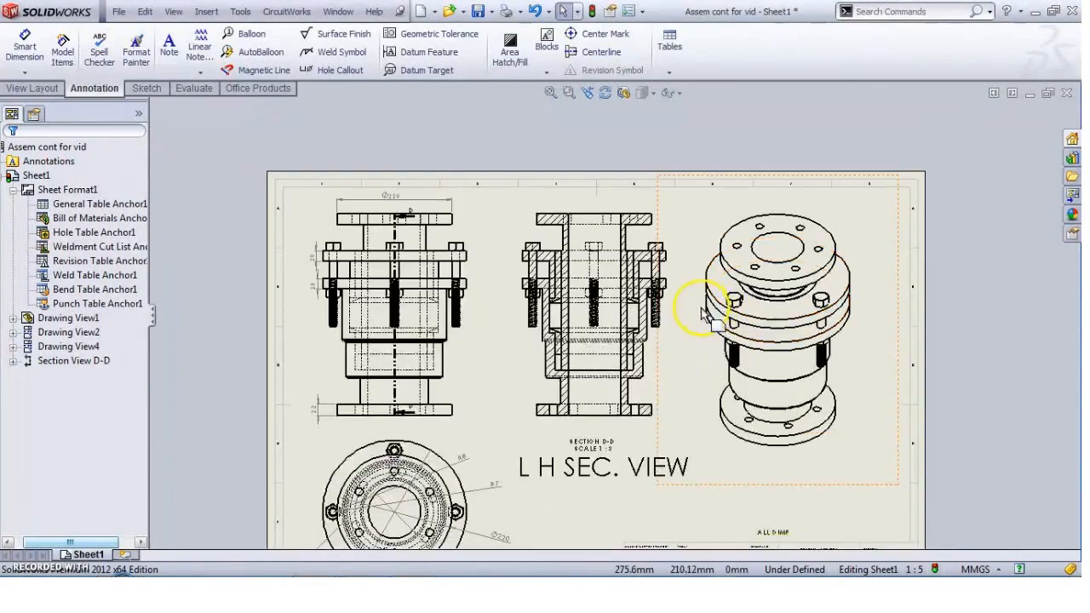
{"action": "scroll", "coordinate": [706, 329], "scroll_direction": "down", "scroll_amount": 1}
{"action": "left_click", "coordinate": [252, 36]}
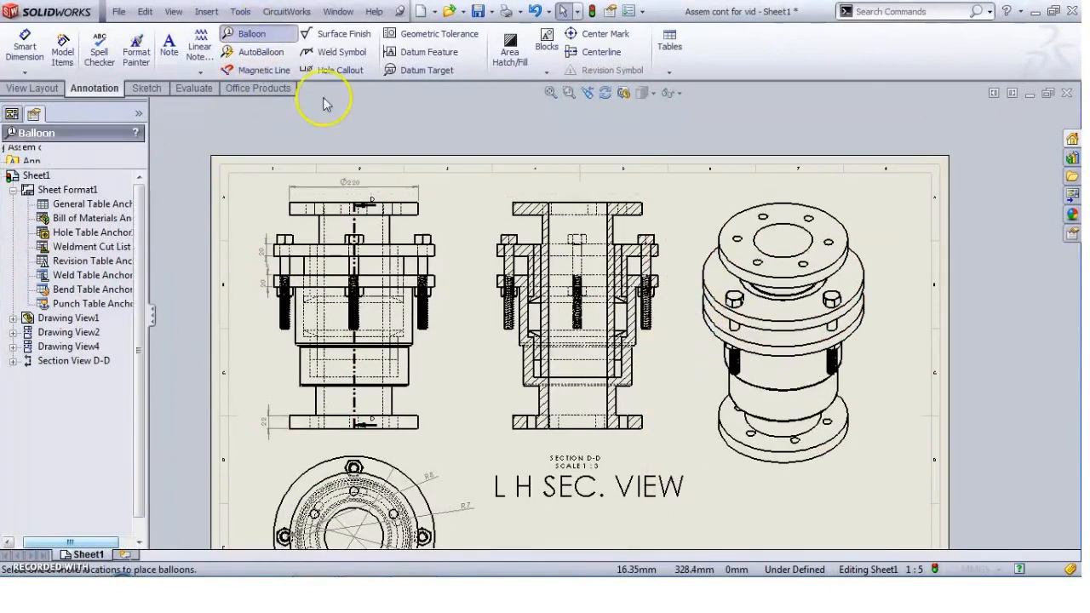
{"action": "scroll", "coordinate": [407, 192], "scroll_direction": "down", "scroll_amount": 3}
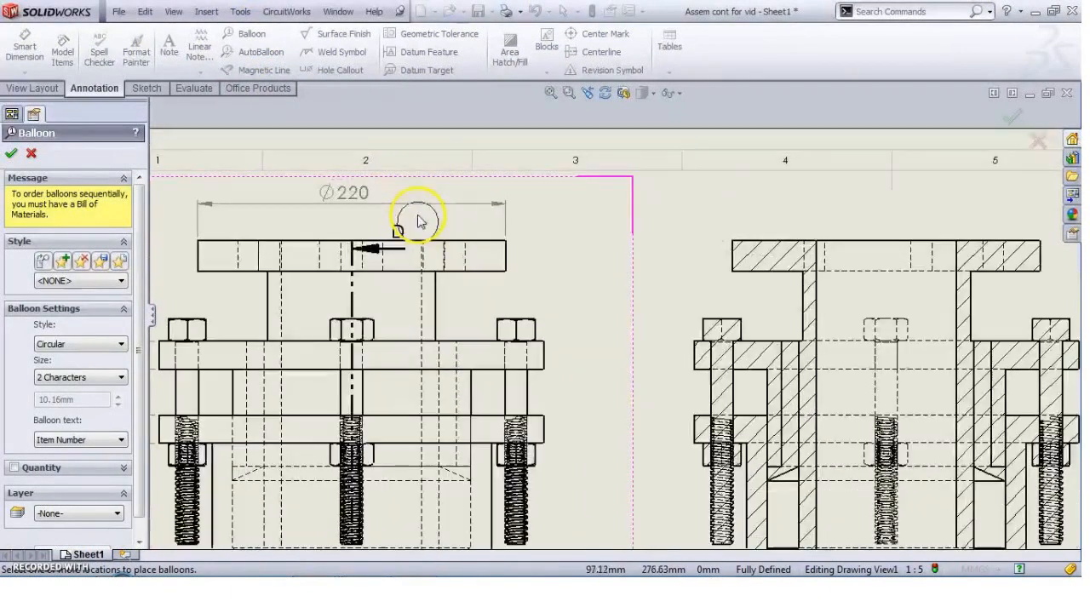
{"action": "left_click", "coordinate": [501, 244]}
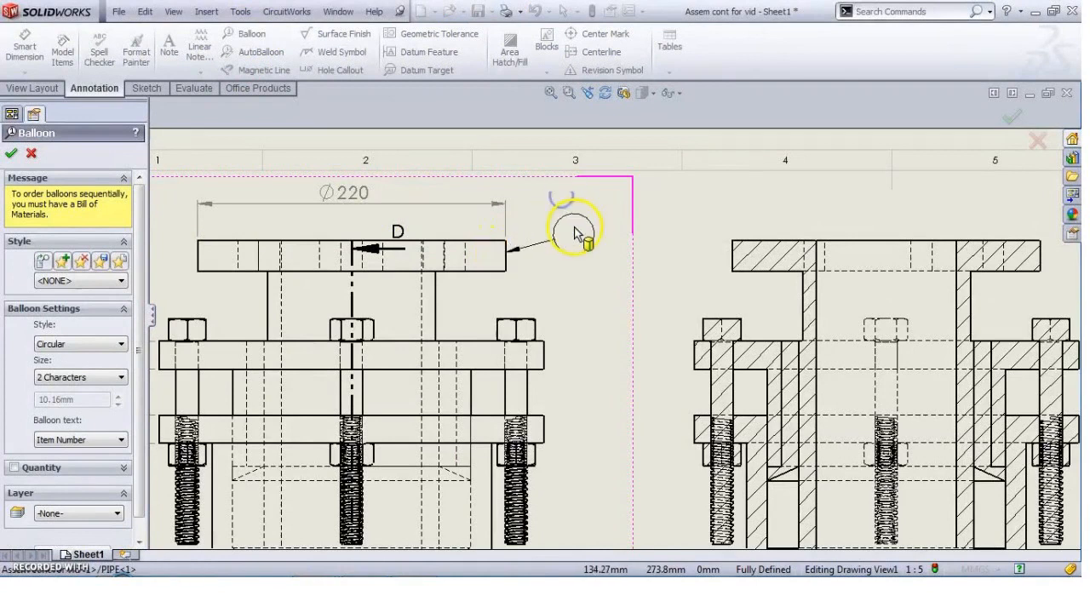
{"action": "left_click", "coordinate": [570, 222]}
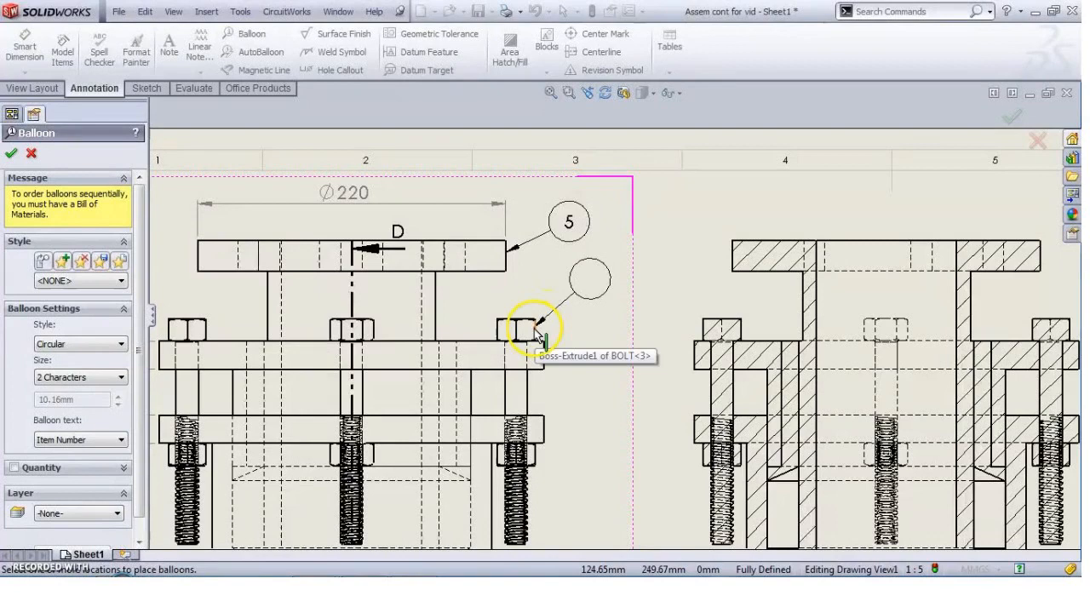
Step: Add item-number balloons to the bolt head, the nut and the body in the front view
{"action": "left_click", "coordinate": [538, 333]}
{"action": "left_click", "coordinate": [594, 284]}
{"action": "left_click", "coordinate": [531, 454]}
{"action": "left_click", "coordinate": [605, 399]}
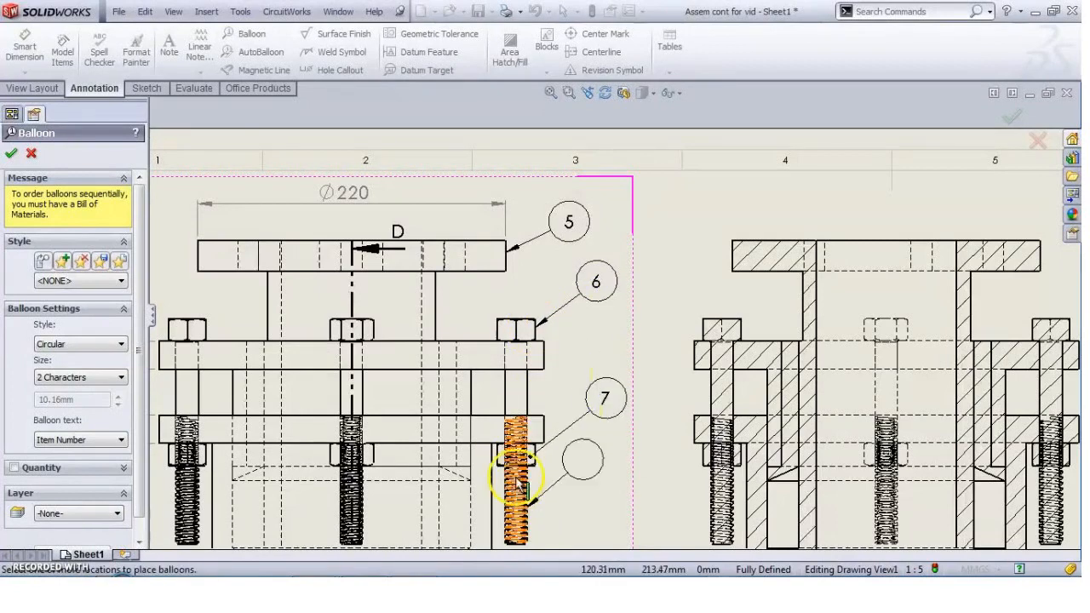
{"action": "scroll", "coordinate": [517, 483], "scroll_direction": "up", "scroll_amount": 4}
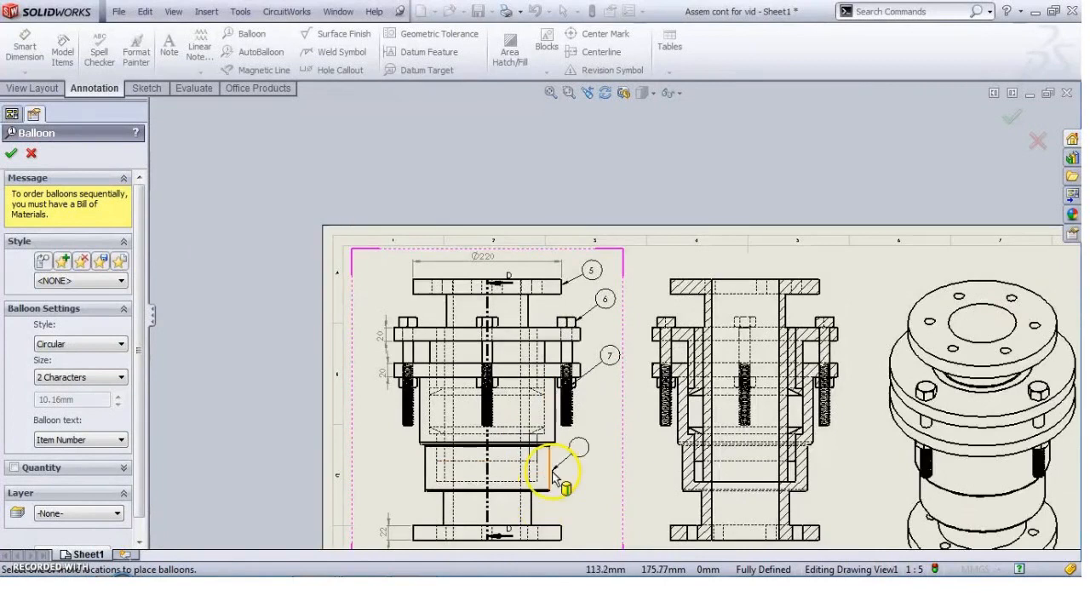
{"action": "left_click", "coordinate": [593, 448]}
{"action": "left_click", "coordinate": [610, 282]}
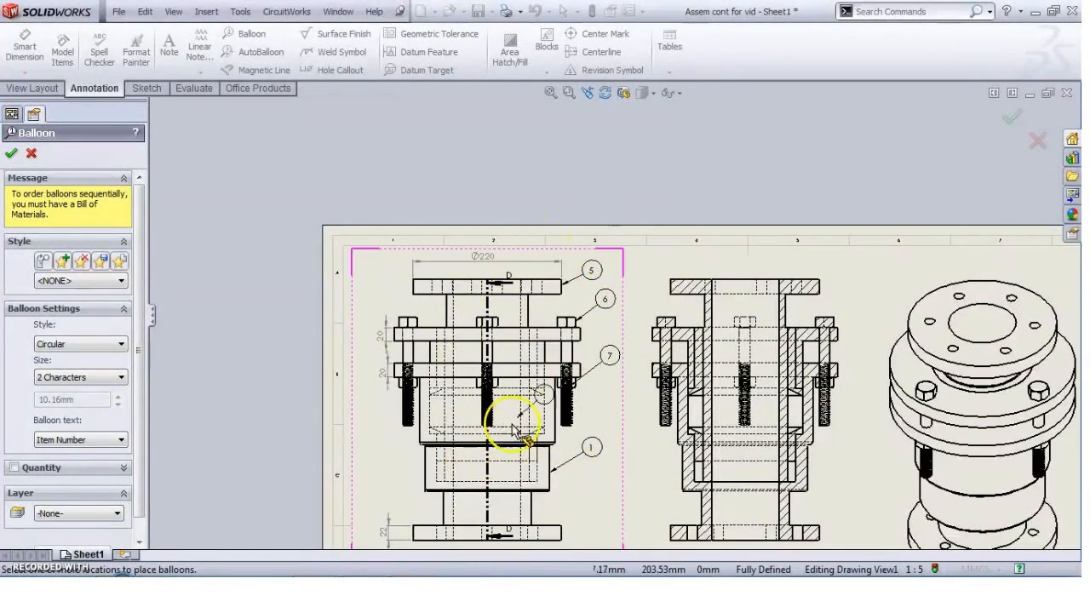
Step: Add item-number balloons to the gland bush and the neck bush in section view D-D
{"action": "scroll", "coordinate": [411, 413], "scroll_direction": "down", "scroll_amount": 4}
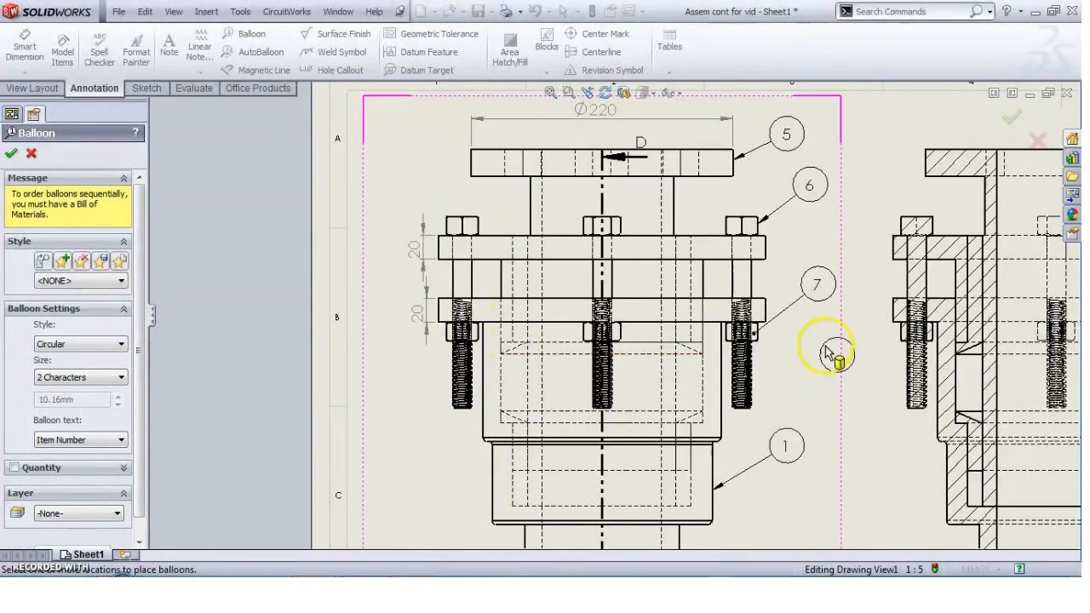
{"action": "scroll", "coordinate": [818, 362], "scroll_direction": "up", "scroll_amount": 3}
{"action": "scroll", "coordinate": [956, 336], "scroll_direction": "down", "scroll_amount": 5}
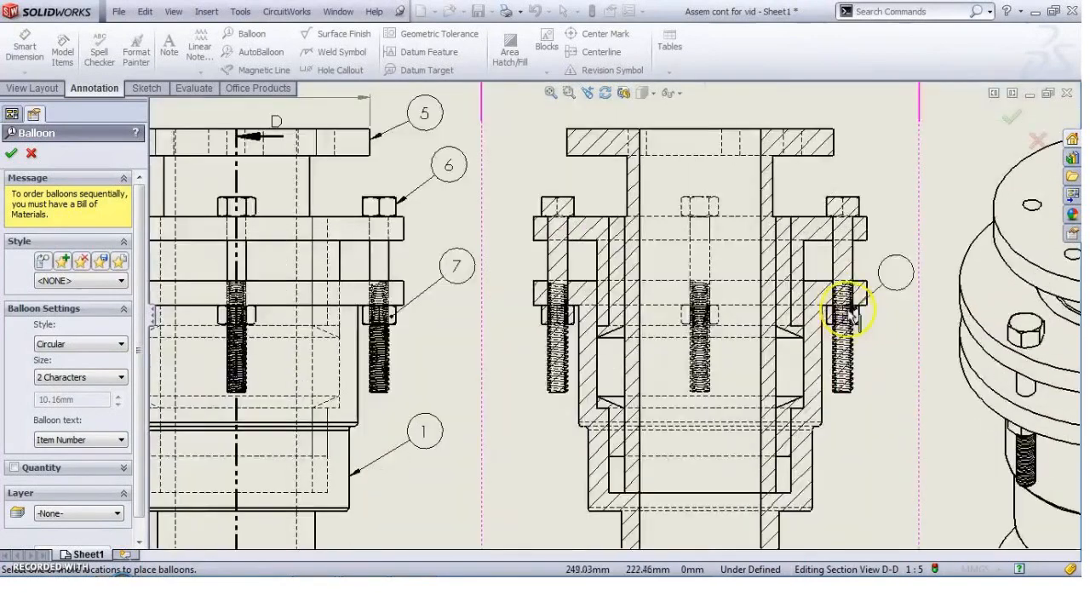
{"action": "left_click", "coordinate": [785, 271]}
{"action": "left_click", "coordinate": [891, 240]}
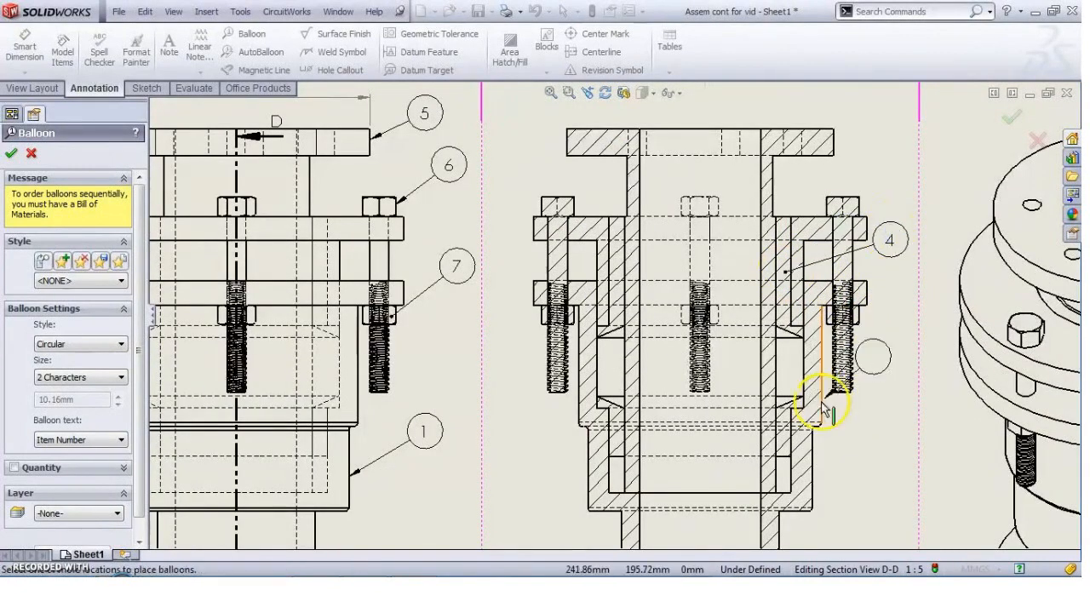
{"action": "left_click", "coordinate": [782, 445]}
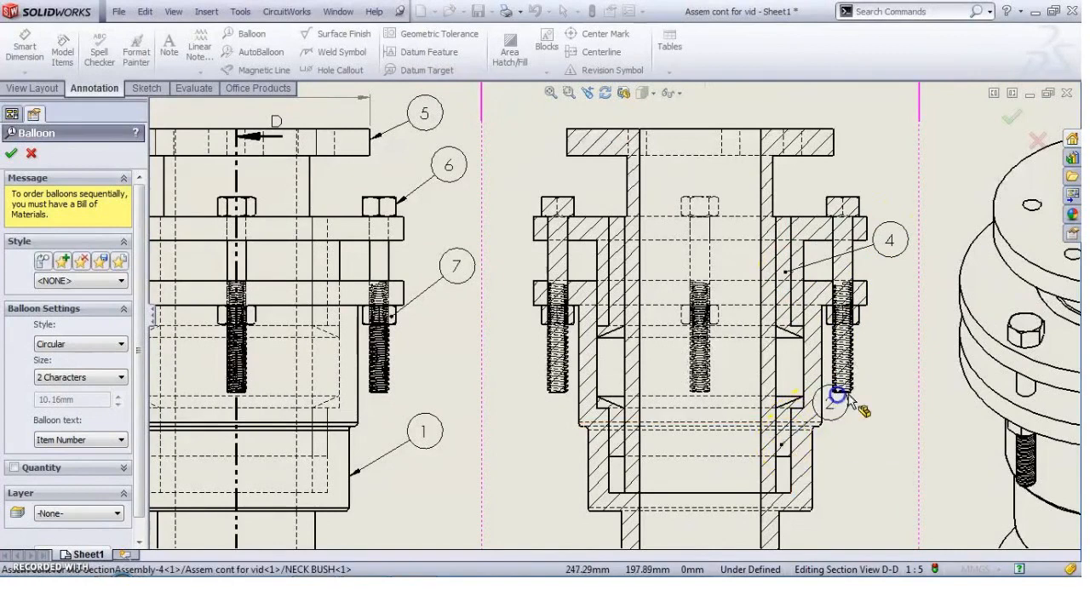
{"action": "left_click", "coordinate": [863, 414]}
Step: Add an item-number balloon to the gland flange in section view D-D and end balloon placement
{"action": "scroll", "coordinate": [809, 452], "scroll_direction": "up", "scroll_amount": 3}
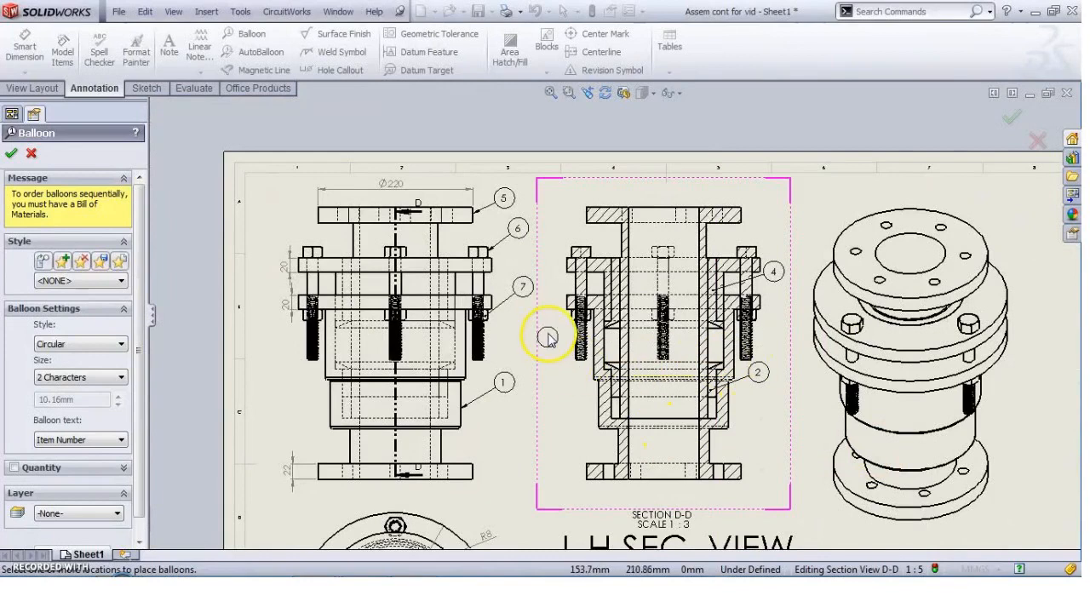
{"action": "scroll", "coordinate": [741, 312], "scroll_direction": "down", "scroll_amount": 3}
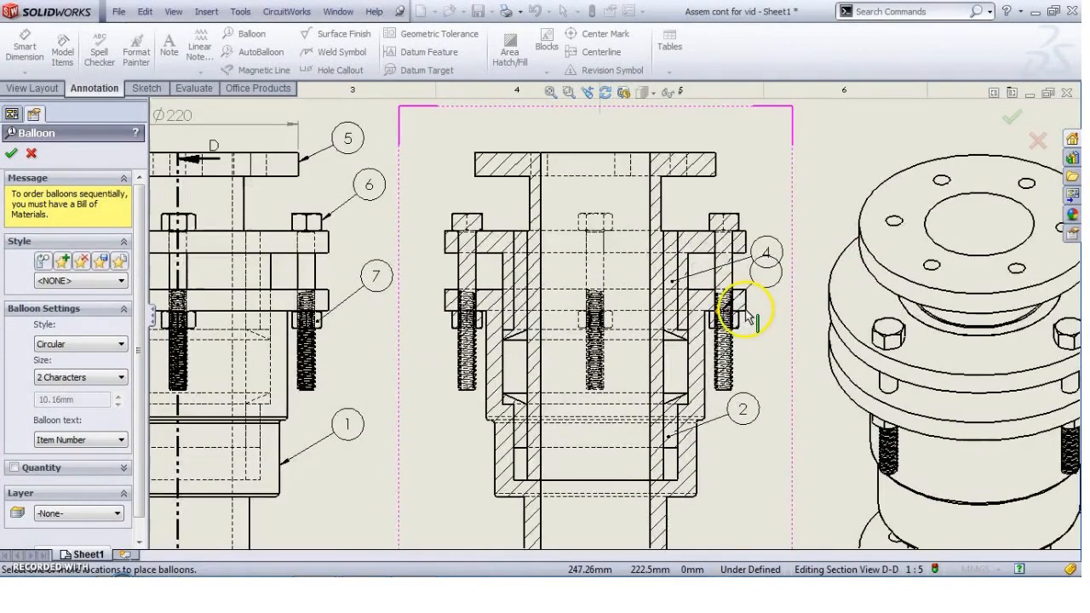
{"action": "left_click", "coordinate": [740, 240]}
{"action": "left_click", "coordinate": [774, 183]}
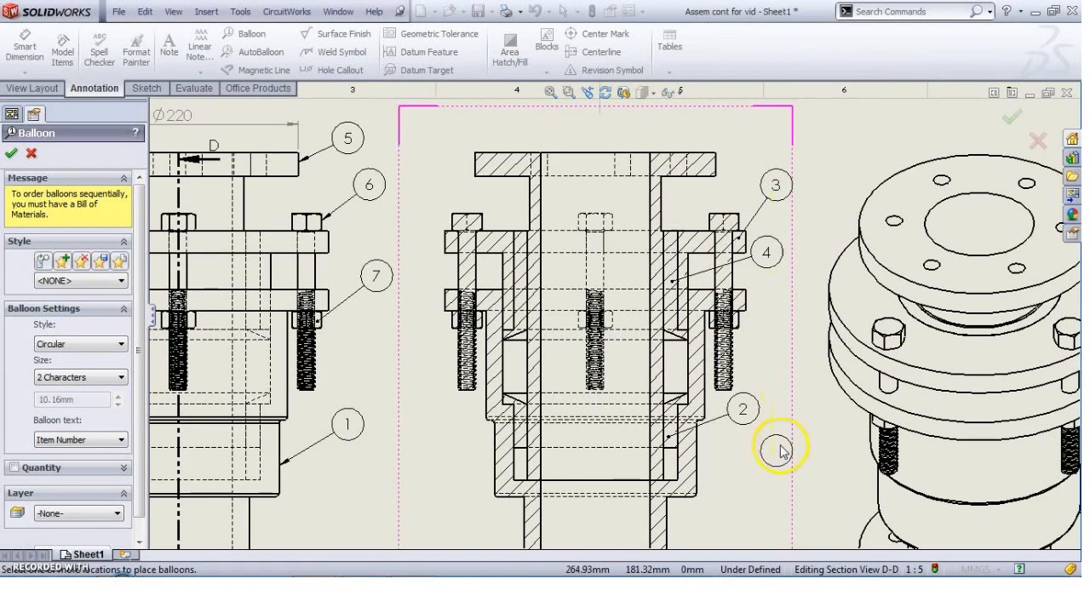
{"action": "left_click", "coordinate": [723, 417]}
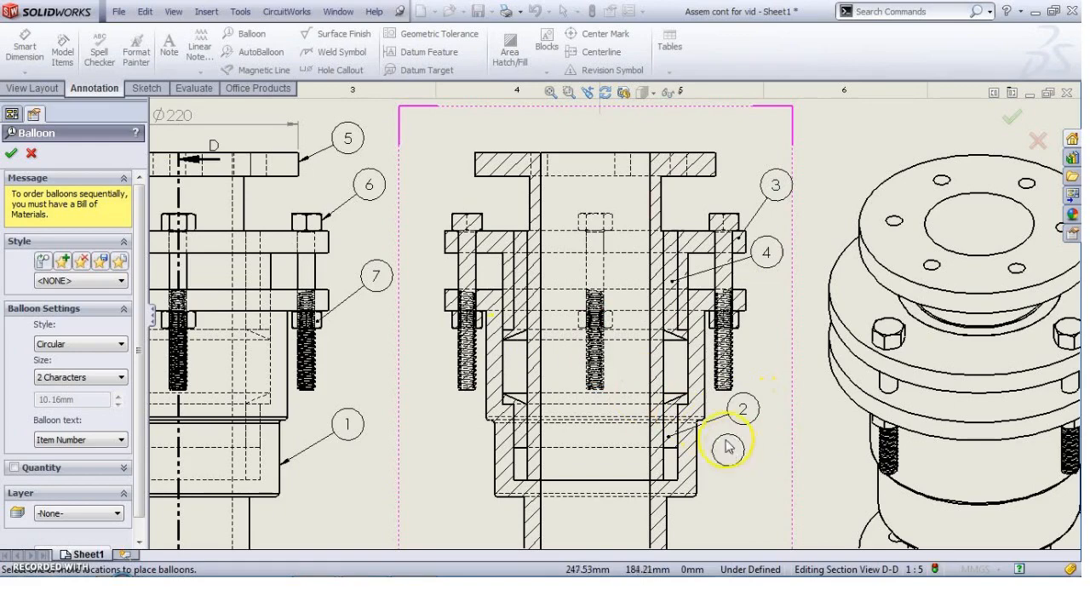
{"action": "scroll", "coordinate": [713, 380], "scroll_direction": "down", "scroll_amount": 3}
{"action": "scroll", "coordinate": [700, 370], "scroll_direction": "up", "scroll_amount": 2}
{"action": "scroll", "coordinate": [700, 371], "scroll_direction": "up", "scroll_amount": 3}
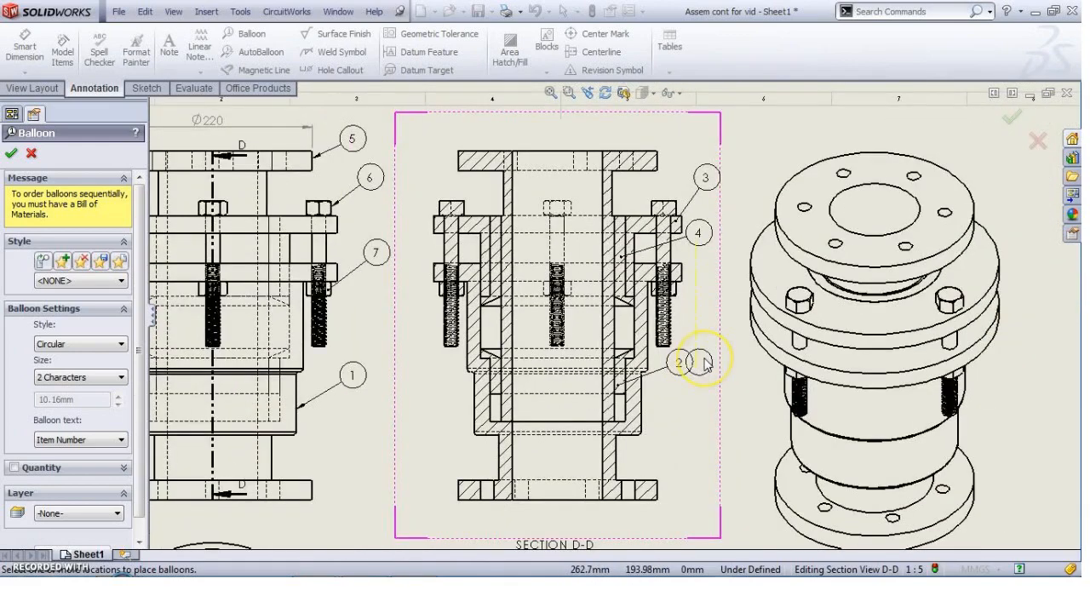
{"action": "key", "text": "Escape"}
{"action": "scroll", "coordinate": [705, 373], "scroll_direction": "up", "scroll_amount": 3}
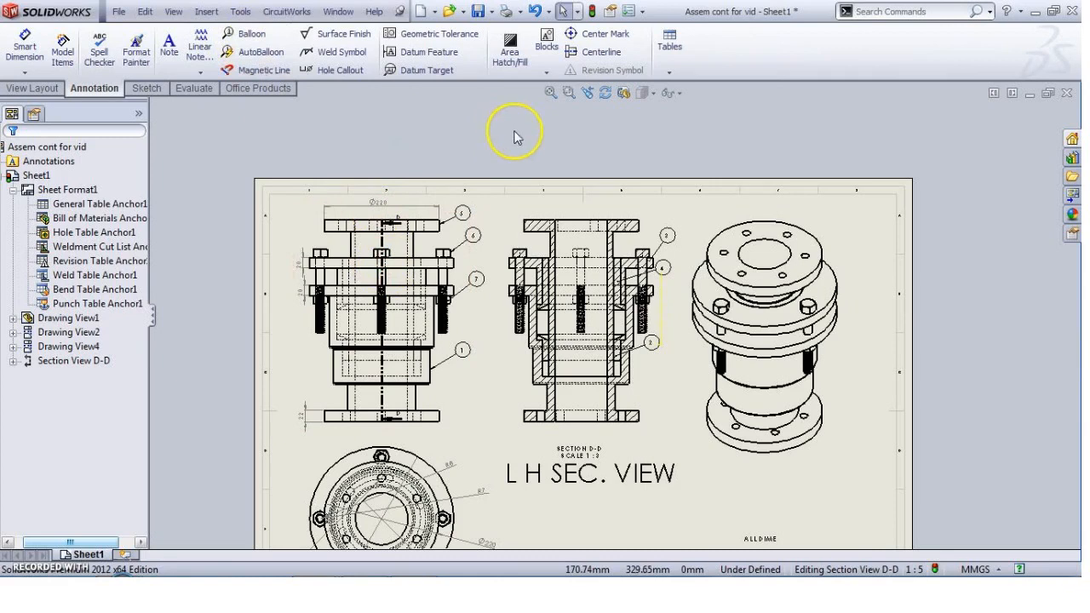
Step: Insert a top-level-only bill of materials from section view D-D with the bom-standard template, placing it over the title block's upper area
{"action": "left_click", "coordinate": [670, 77]}
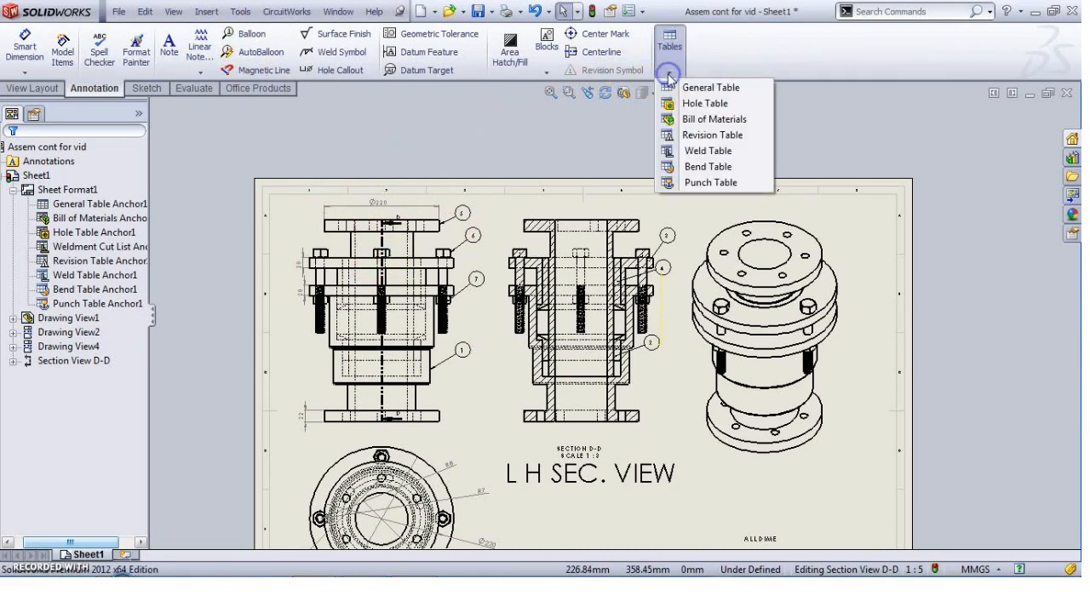
{"action": "left_click", "coordinate": [687, 121]}
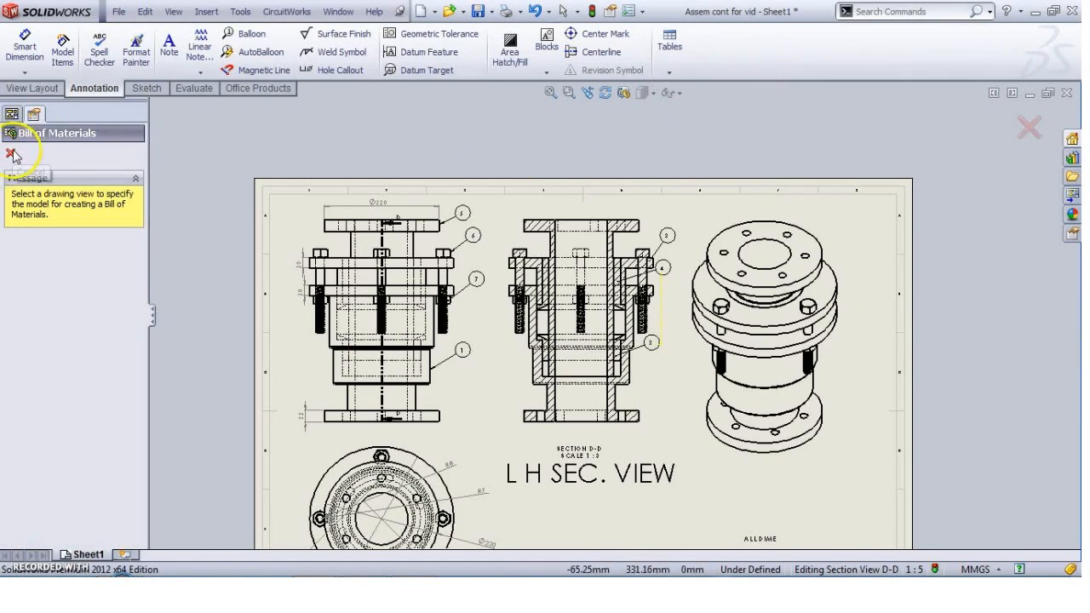
{"action": "left_click", "coordinate": [648, 220]}
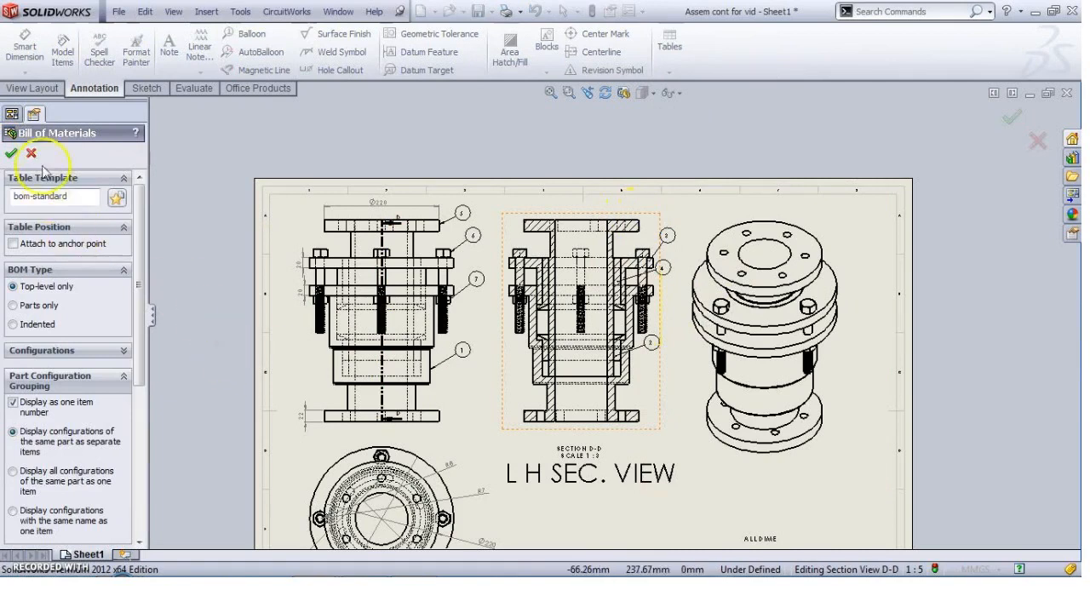
{"action": "left_click", "coordinate": [8, 156]}
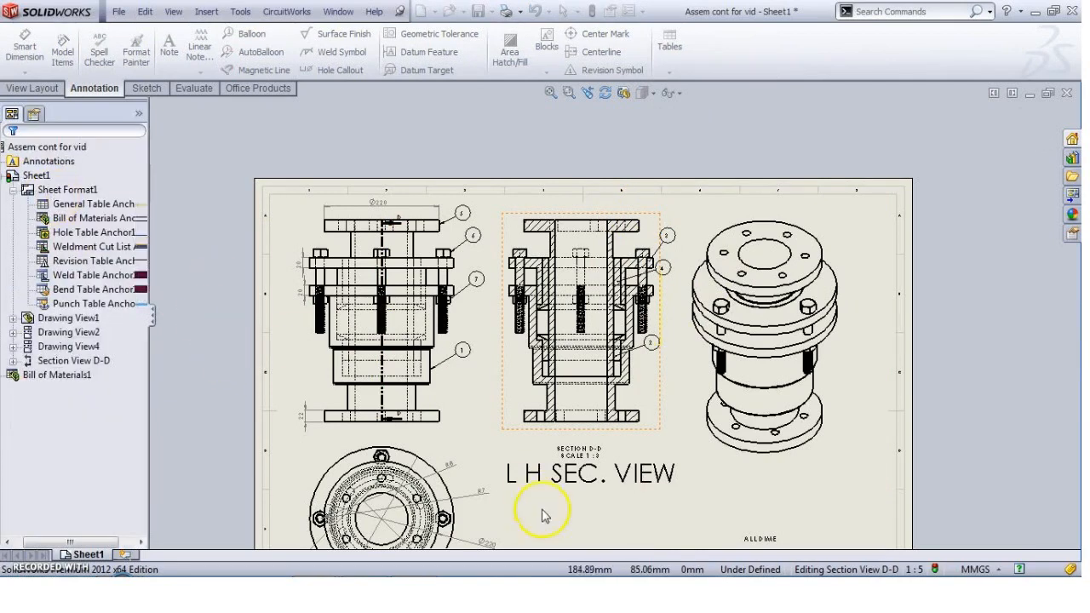
{"action": "key", "text": "f"}
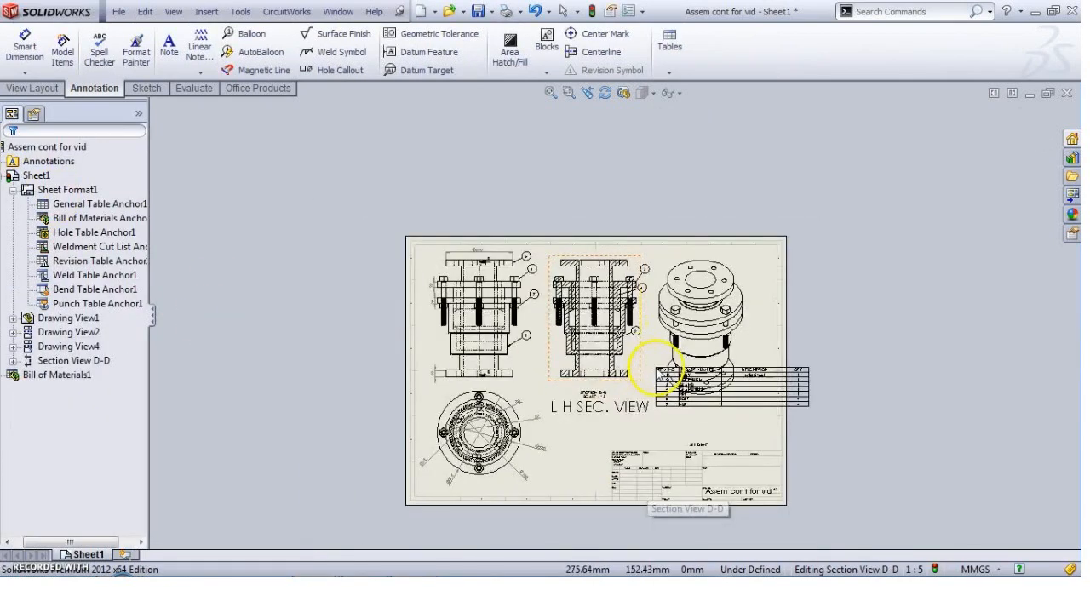
{"action": "scroll", "coordinate": [655, 366], "scroll_direction": "down", "scroll_amount": 4}
{"action": "scroll", "coordinate": [767, 324], "scroll_direction": "down", "scroll_amount": 2}
{"action": "left_click", "coordinate": [827, 329]}
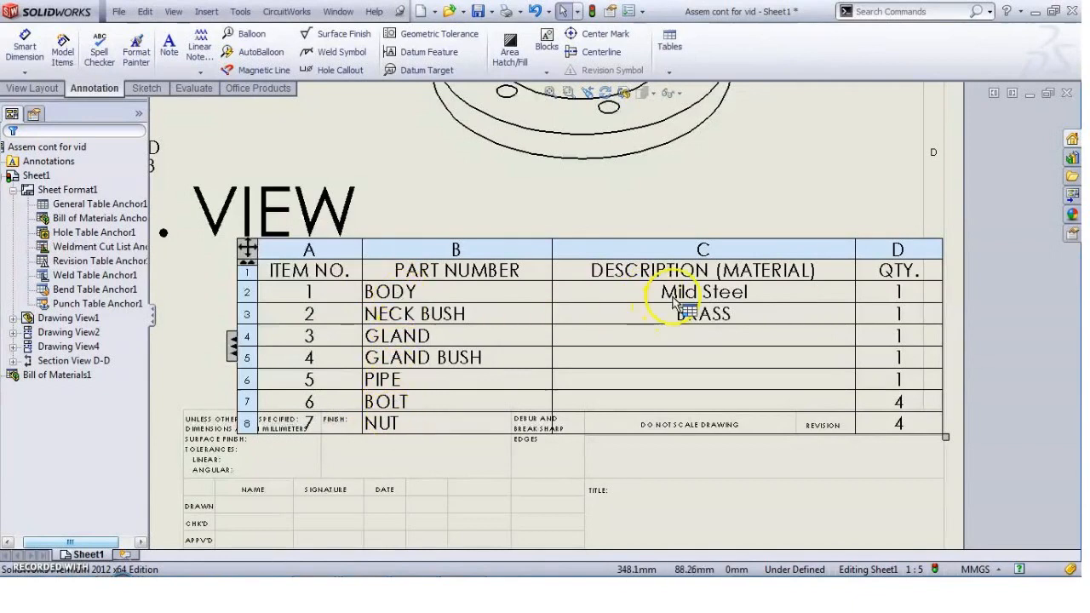
{"action": "left_click", "coordinate": [712, 276]}
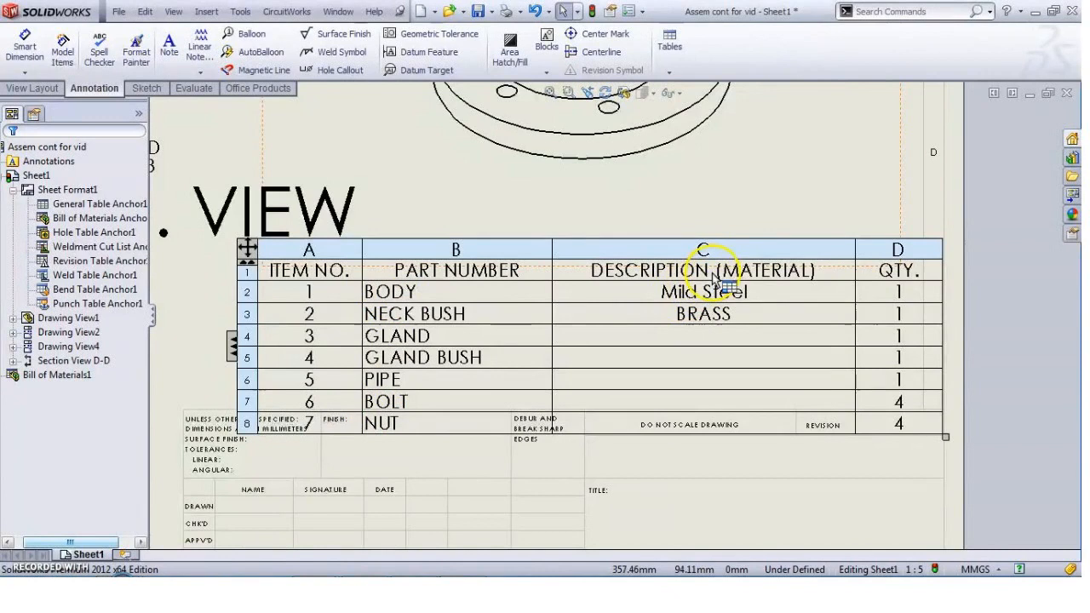
{"action": "double_click", "coordinate": [696, 320]}
{"action": "left_click", "coordinate": [118, 97]}
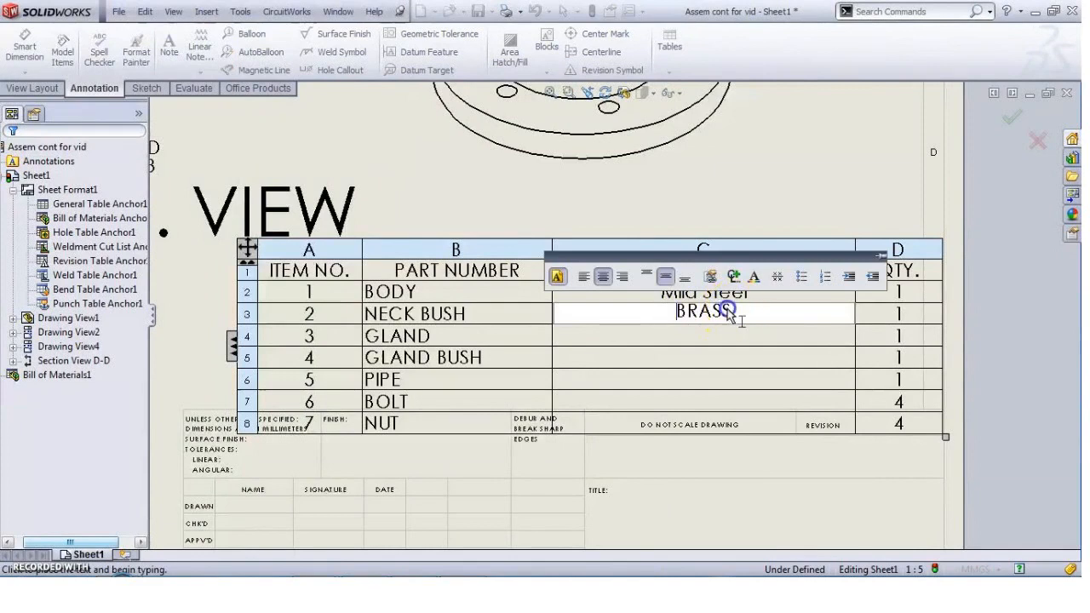
{"action": "left_click_drag", "start_coordinate": [728, 312], "coordinate": [671, 313]}
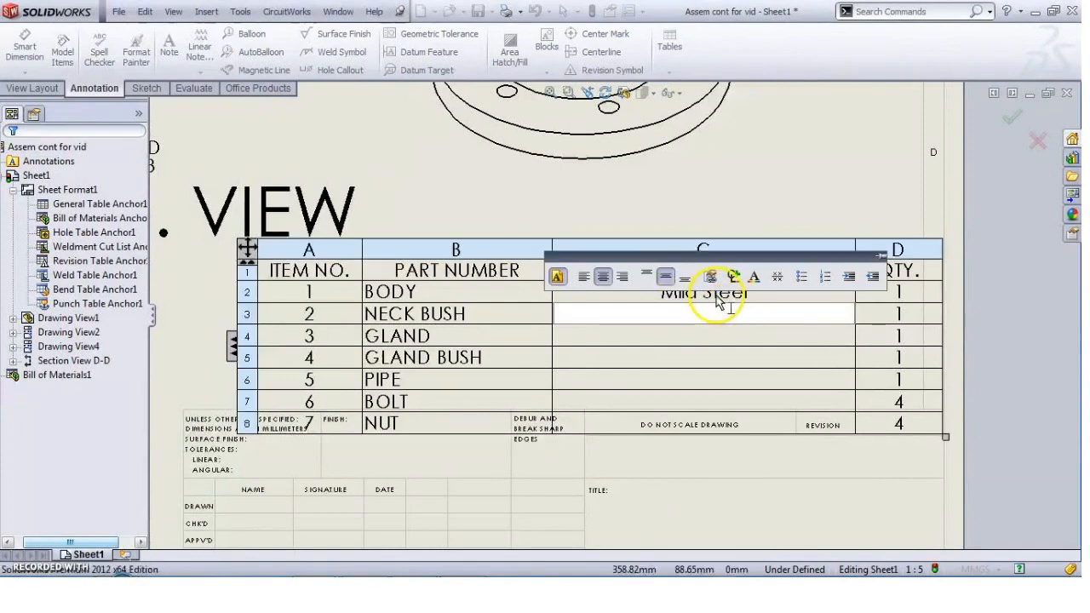
{"action": "left_click", "coordinate": [737, 298]}
{"action": "left_click", "coordinate": [728, 336]}
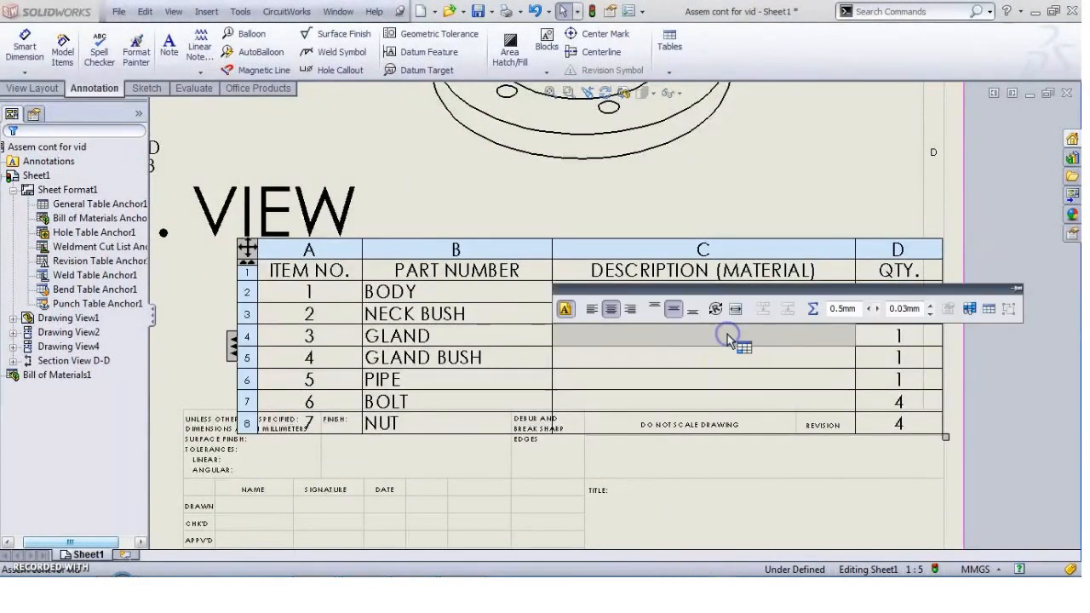
Step: Enter BRASS as the gland's material description in the bill of materials, keeping the cell's link to the model property
{"action": "double_click", "coordinate": [726, 339]}
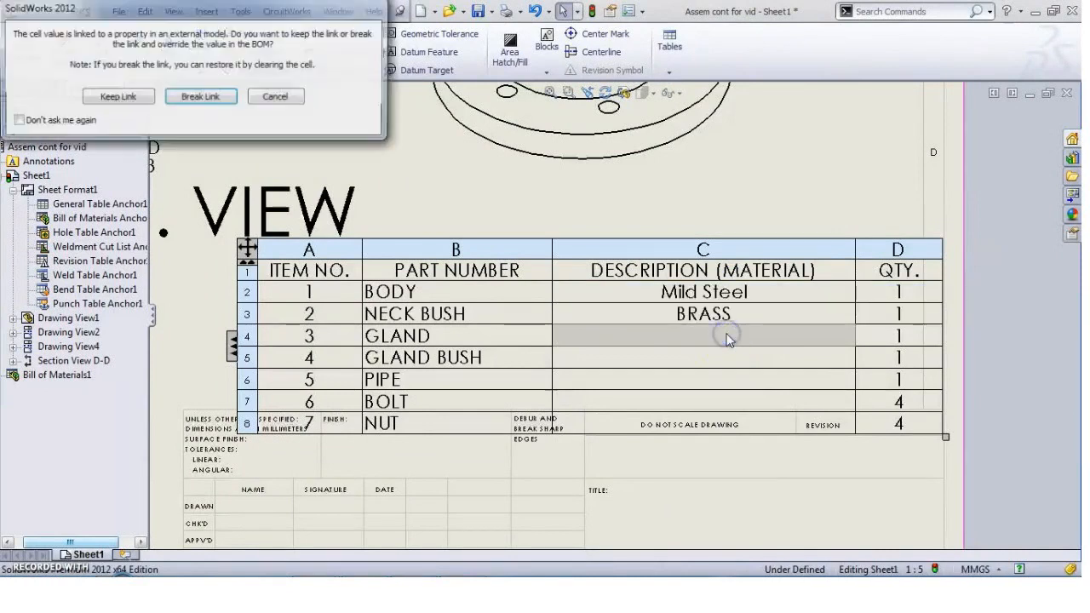
{"action": "left_click", "coordinate": [111, 99]}
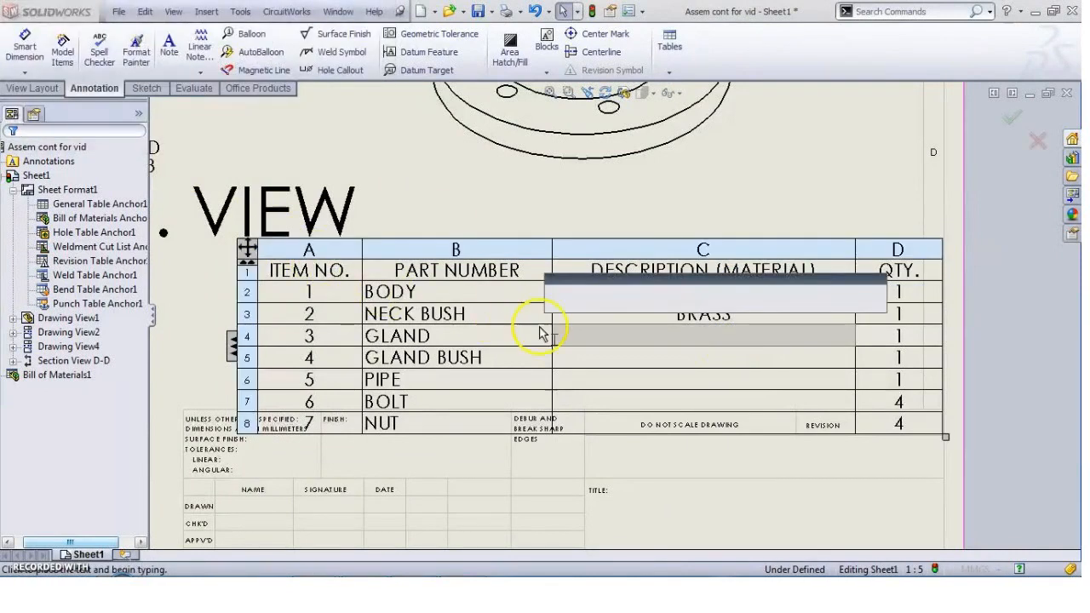
{"action": "type", "text": "BRASS"}
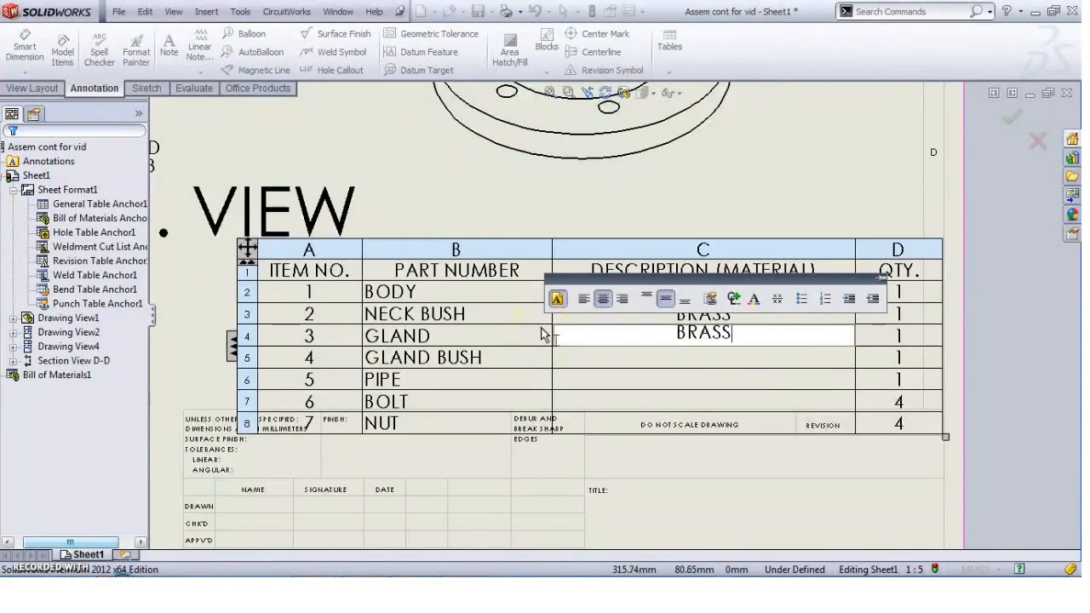
{"action": "left_click", "coordinate": [752, 356]}
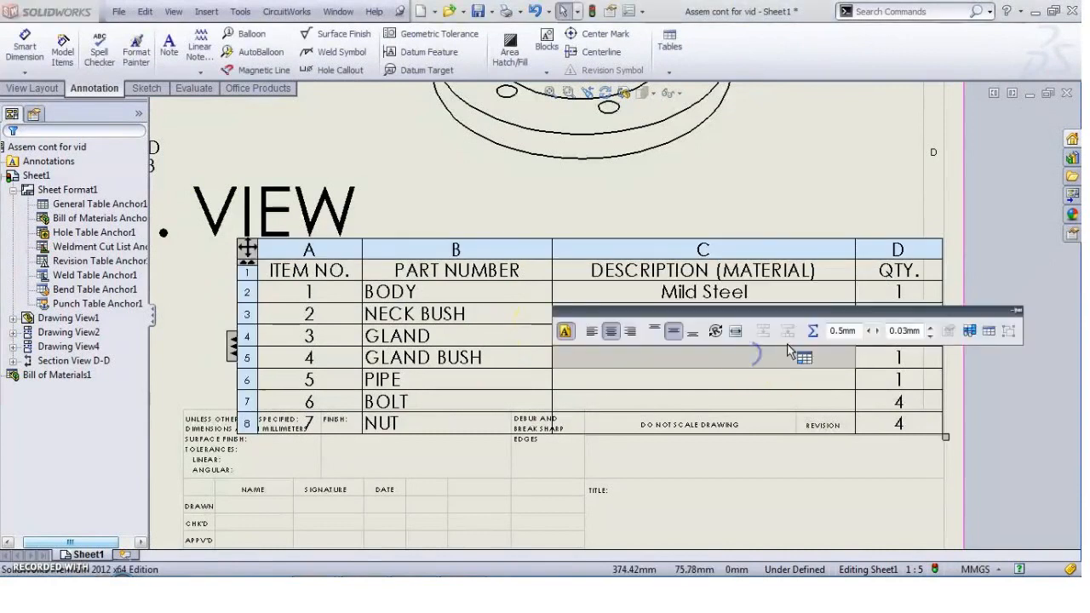
{"action": "left_click", "coordinate": [898, 167]}
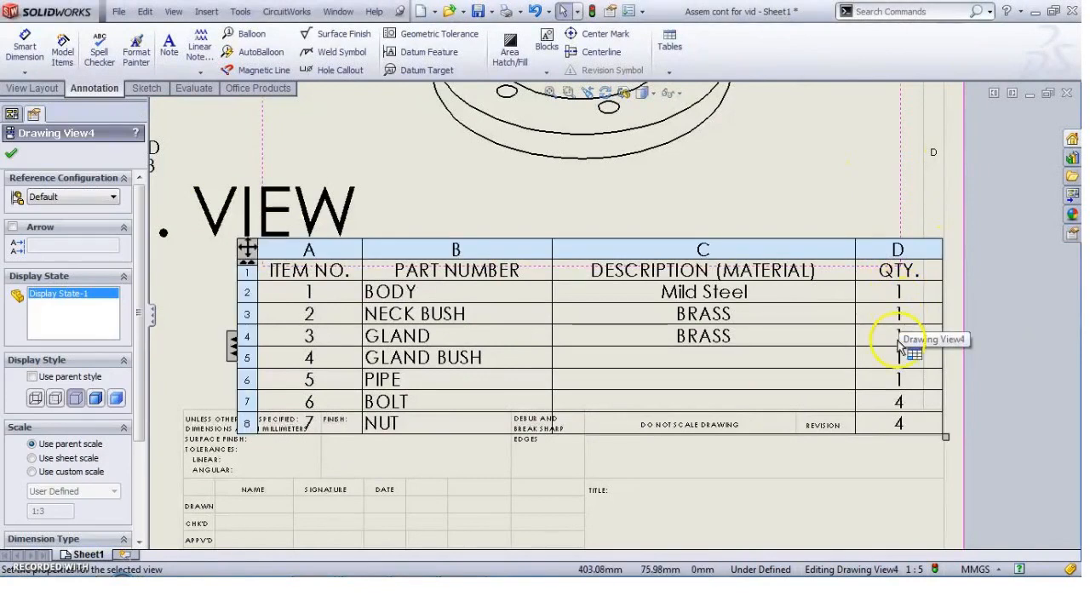
Step: Check the bill of materials against the part list in the reference PDF in Acrobat Reader, and review the whole SolidWorks drawing sheet
{"action": "scroll", "coordinate": [460, 188], "scroll_direction": "up", "scroll_amount": 3}
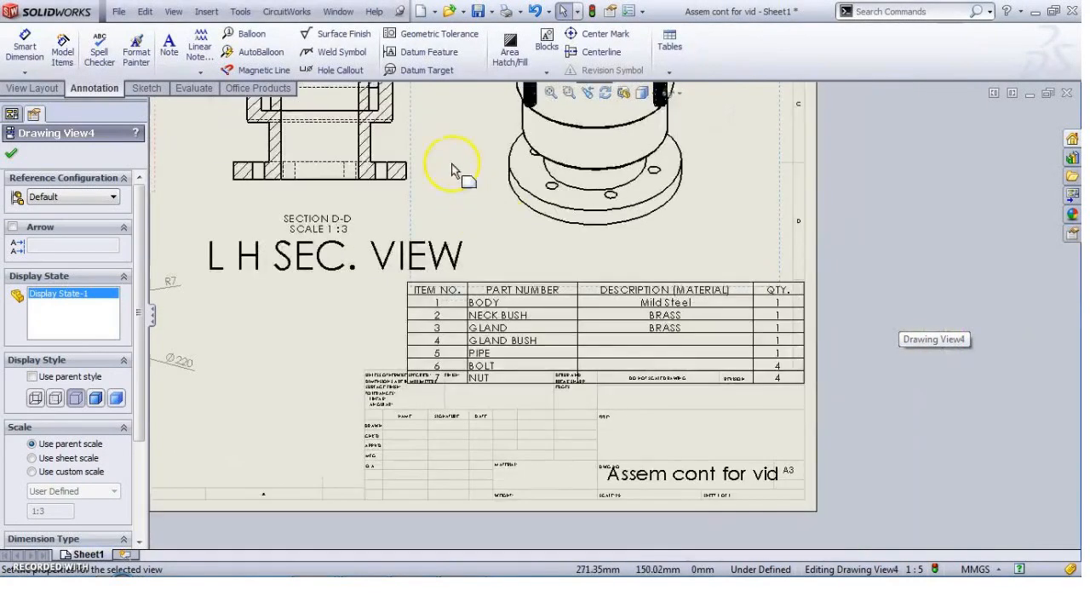
{"action": "scroll", "coordinate": [443, 179], "scroll_direction": "up", "scroll_amount": 2}
{"action": "scroll", "coordinate": [765, 322], "scroll_direction": "down", "scroll_amount": 1}
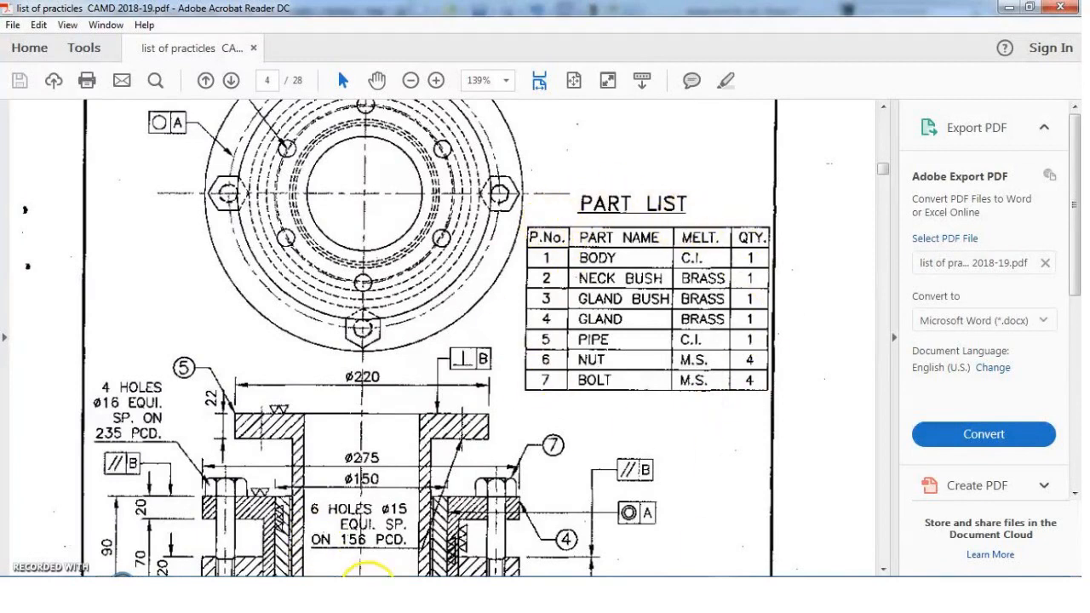
{"action": "mouse_move", "coordinate": [328, 576]}
{"action": "left_click", "coordinate": [426, 523]}
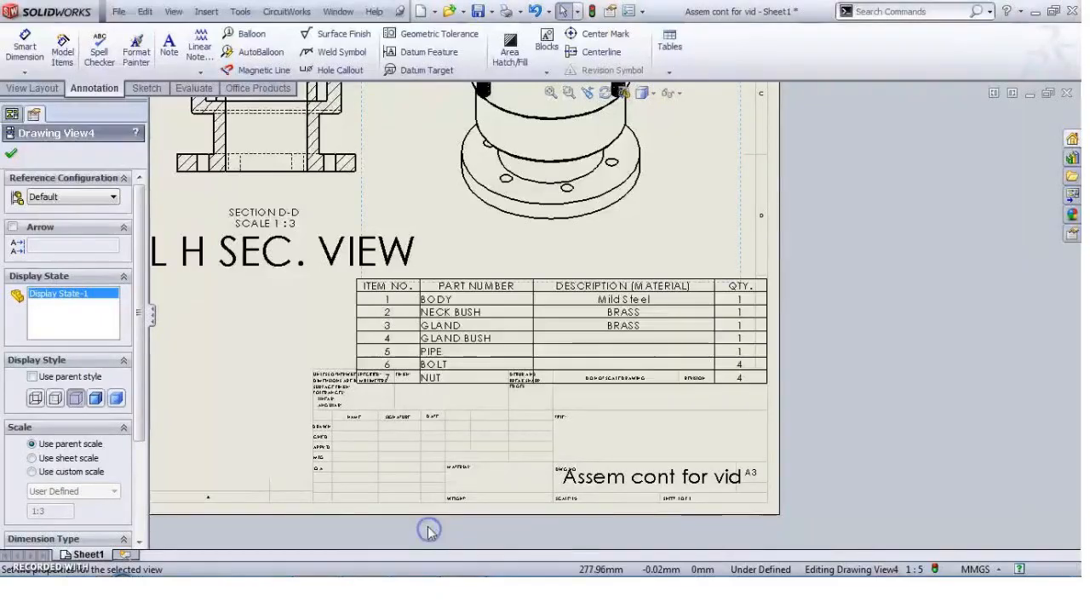
{"action": "scroll", "coordinate": [545, 328], "scroll_direction": "up", "scroll_amount": 2}
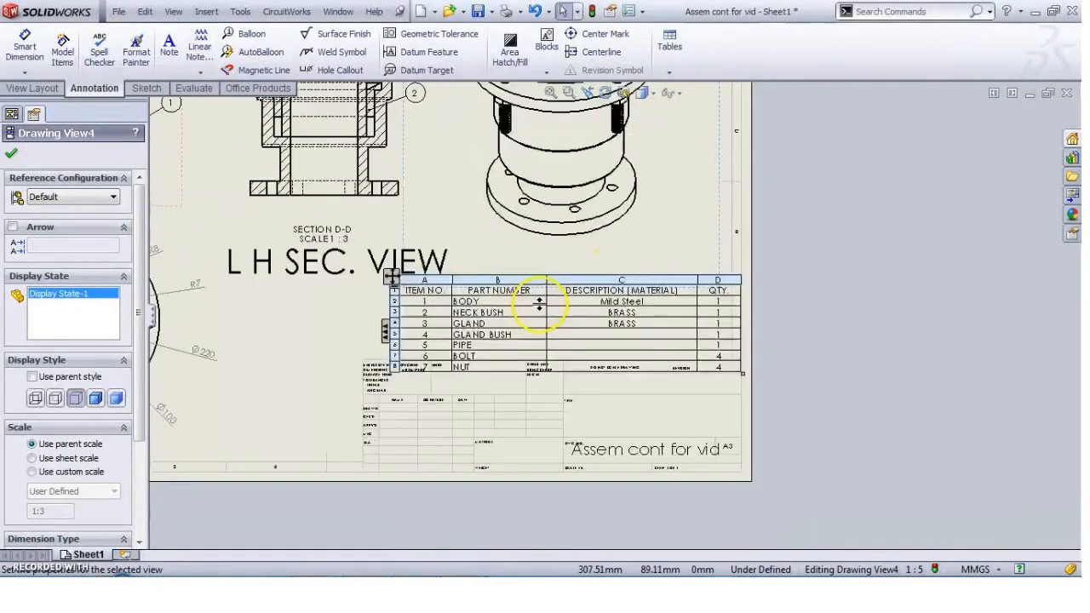
{"action": "scroll", "coordinate": [541, 311], "scroll_direction": "up", "scroll_amount": 2}
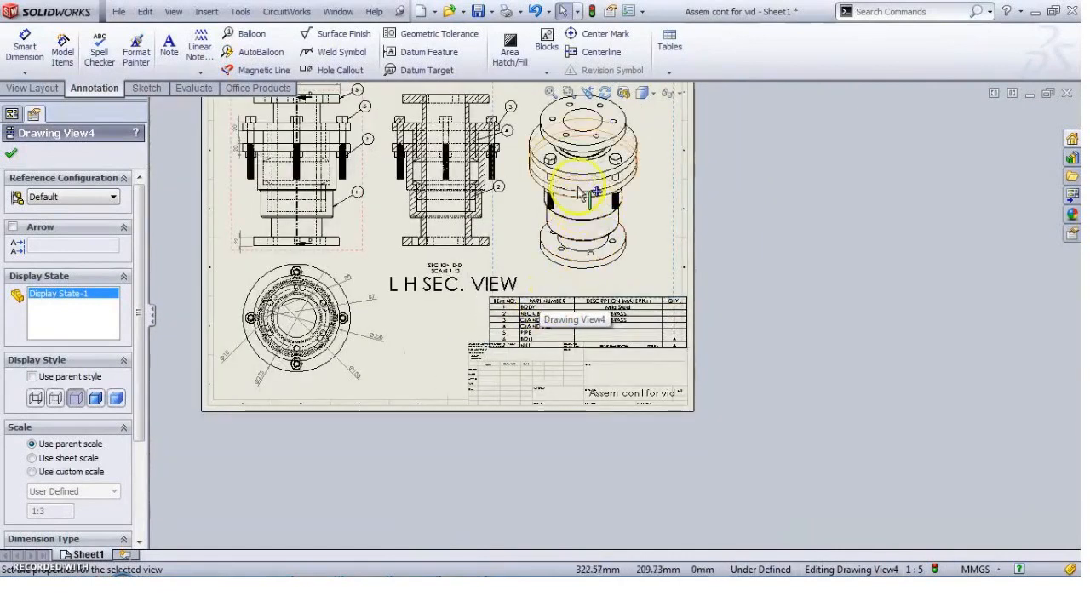
{"action": "scroll", "coordinate": [569, 177], "scroll_direction": "up", "scroll_amount": 1}
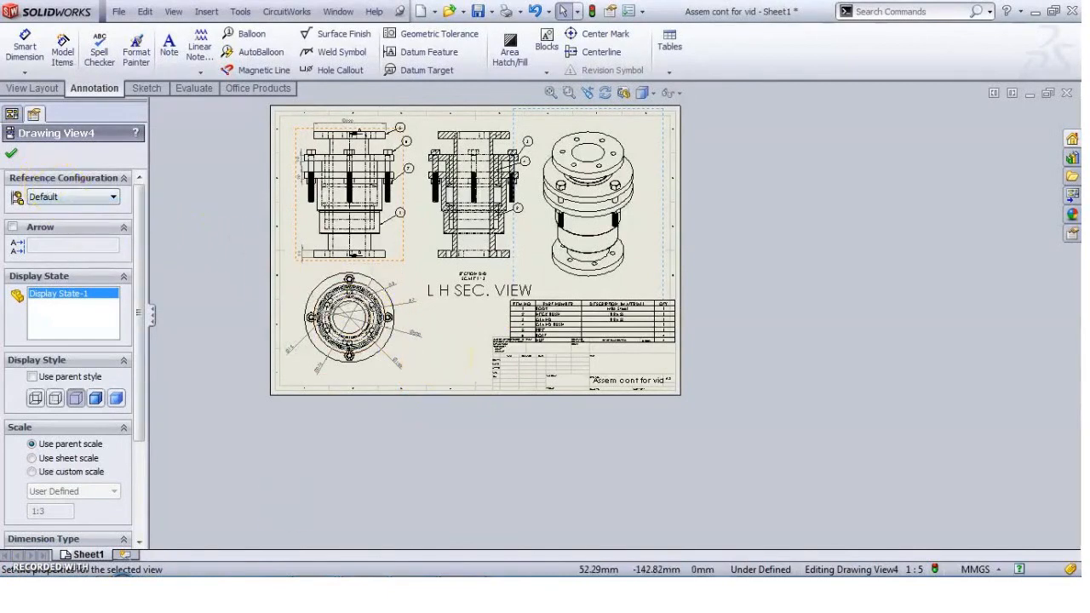
Step: Look through the foot-step bearing details of Experiment No.2 in the reference PDF down to the tolerance chart, and return to the SolidWorks drawing
{"action": "key", "text": "alt+Tab"}
{"action": "scroll", "coordinate": [543, 328], "scroll_direction": "down", "scroll_amount": 15}
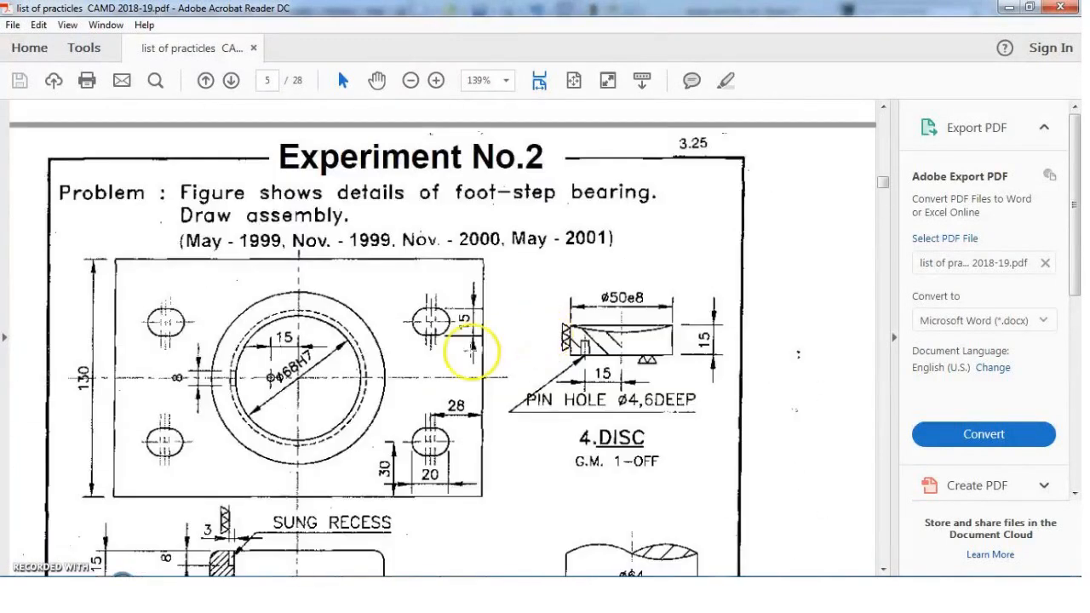
{"action": "scroll", "coordinate": [232, 316], "scroll_direction": "down", "scroll_amount": 3}
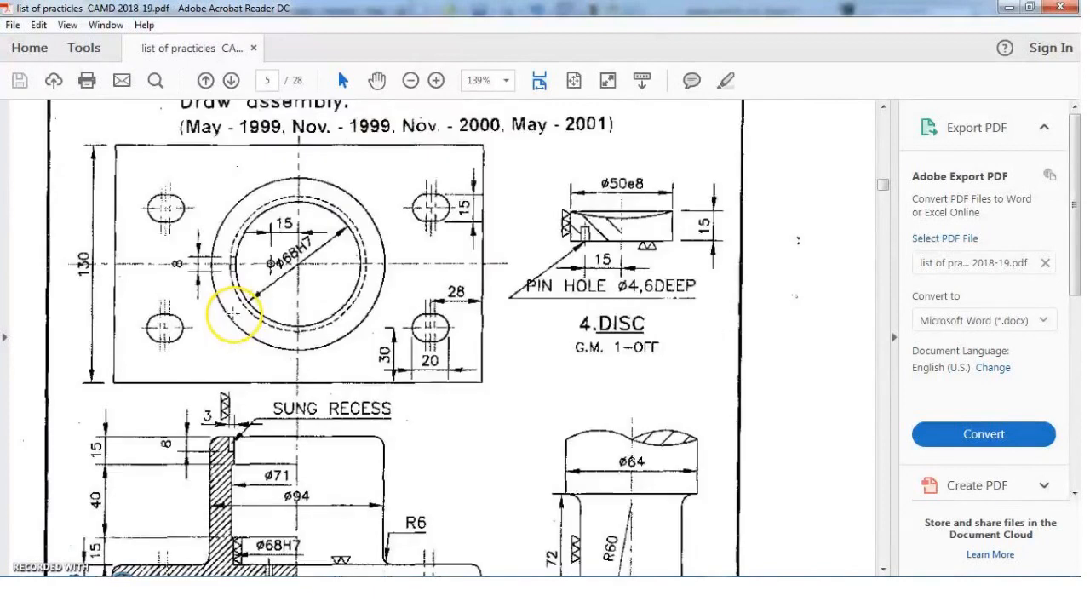
{"action": "scroll", "coordinate": [230, 314], "scroll_direction": "up", "scroll_amount": 4}
{"action": "scroll", "coordinate": [478, 485], "scroll_direction": "down", "scroll_amount": 2}
{"action": "scroll", "coordinate": [460, 472], "scroll_direction": "down", "scroll_amount": 20}
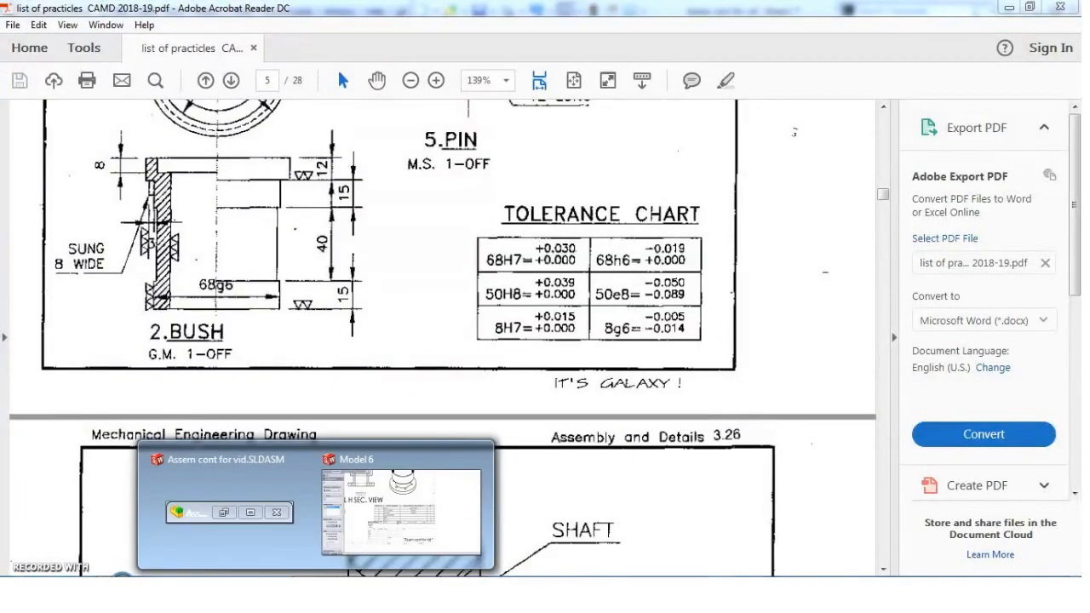
{"action": "left_click", "coordinate": [399, 528]}
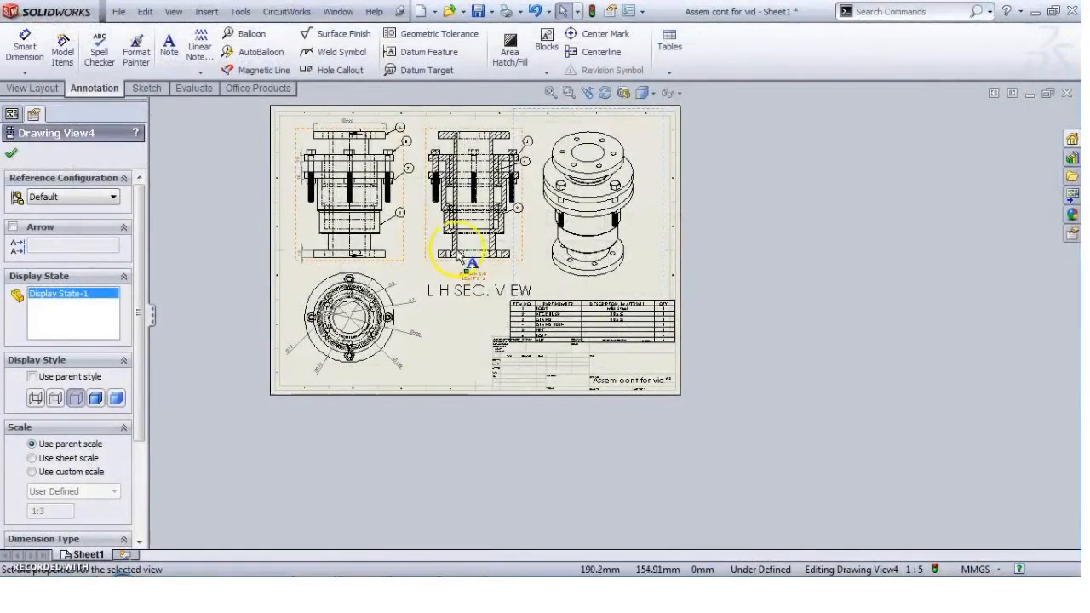
Step: Examine the foot-step bearing's body, shaft and pin details in the reference PDF in Acrobat Reader, and switch back to the SolidWorks drawing
{"action": "left_click", "coordinate": [408, 588]}
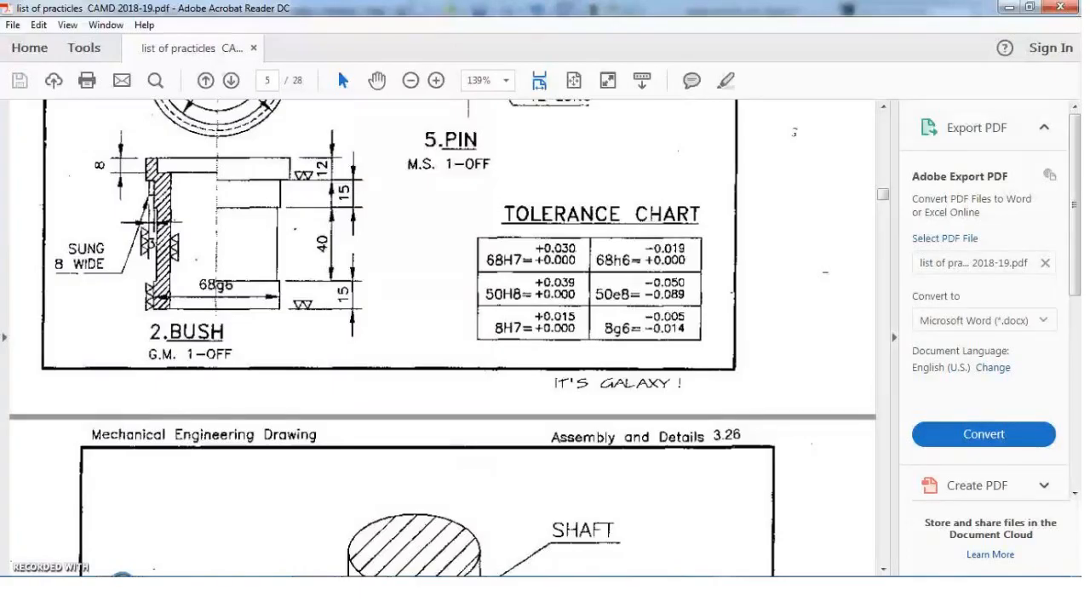
{"action": "scroll", "coordinate": [372, 435], "scroll_direction": "down", "scroll_amount": 2}
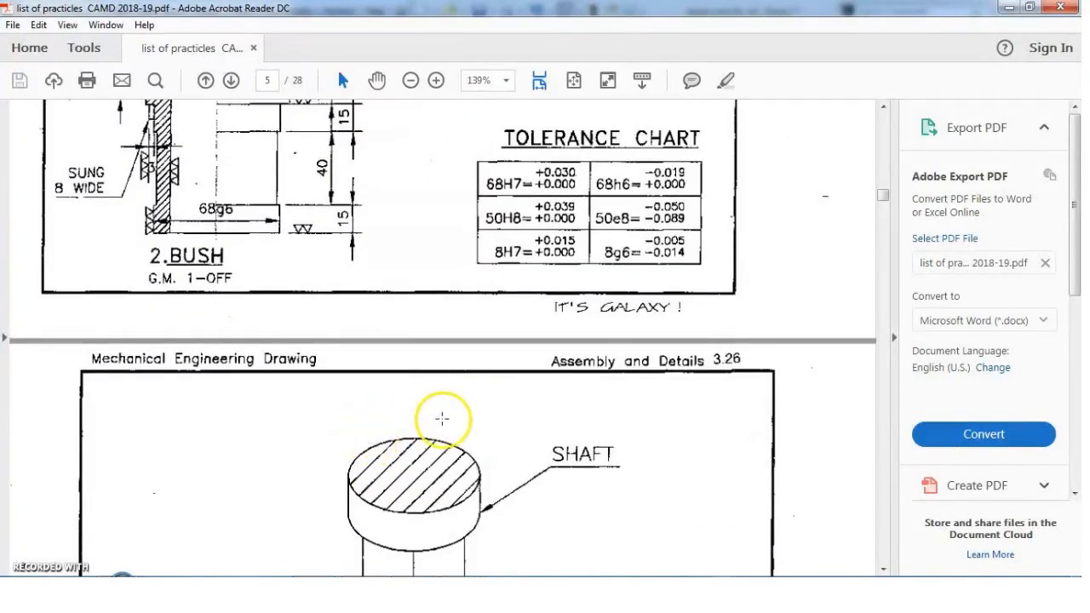
{"action": "scroll", "coordinate": [428, 474], "scroll_direction": "up", "scroll_amount": 10}
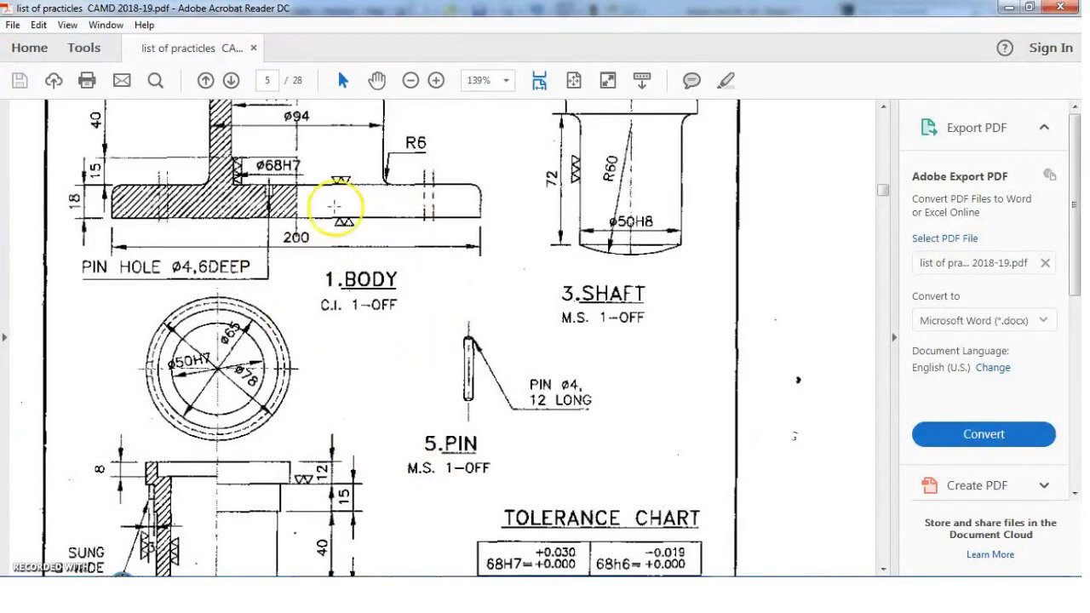
{"action": "scroll", "coordinate": [431, 284], "scroll_direction": "up", "scroll_amount": 5}
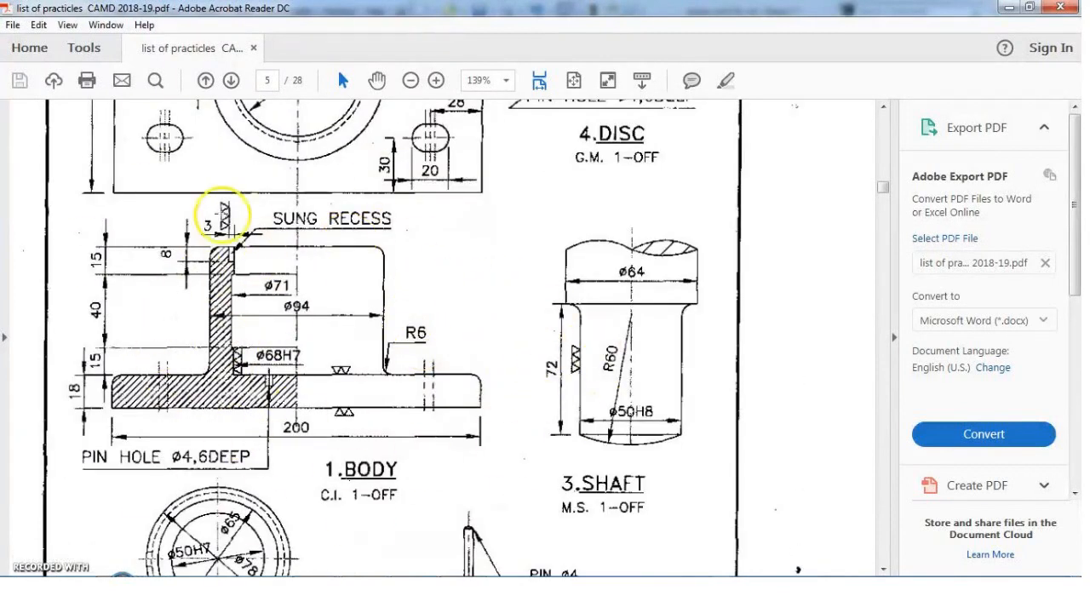
{"action": "mouse_move", "coordinate": [337, 578]}
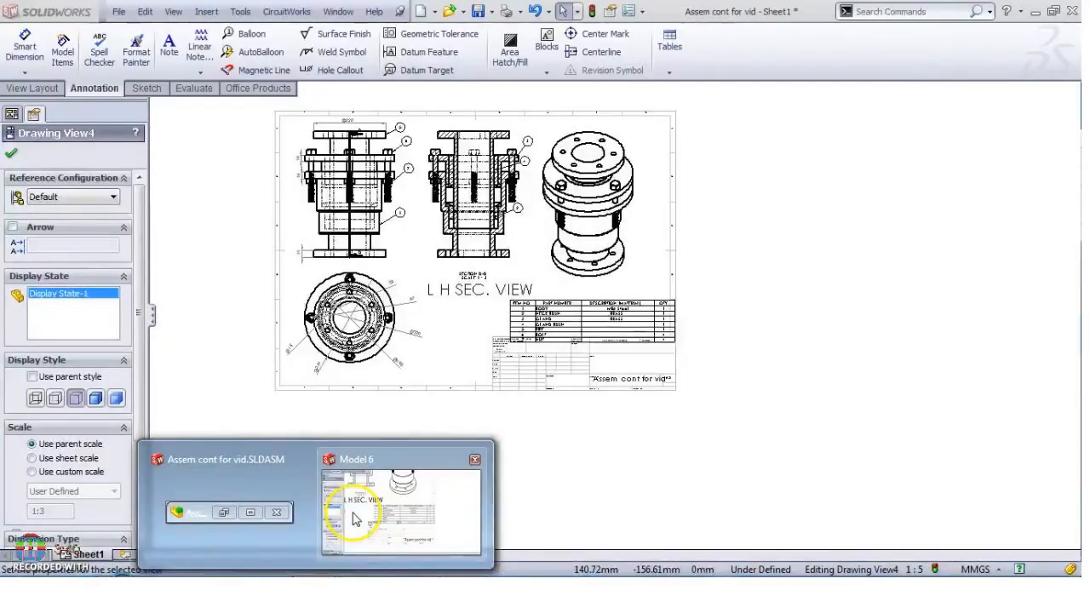
{"action": "left_click", "coordinate": [354, 514]}
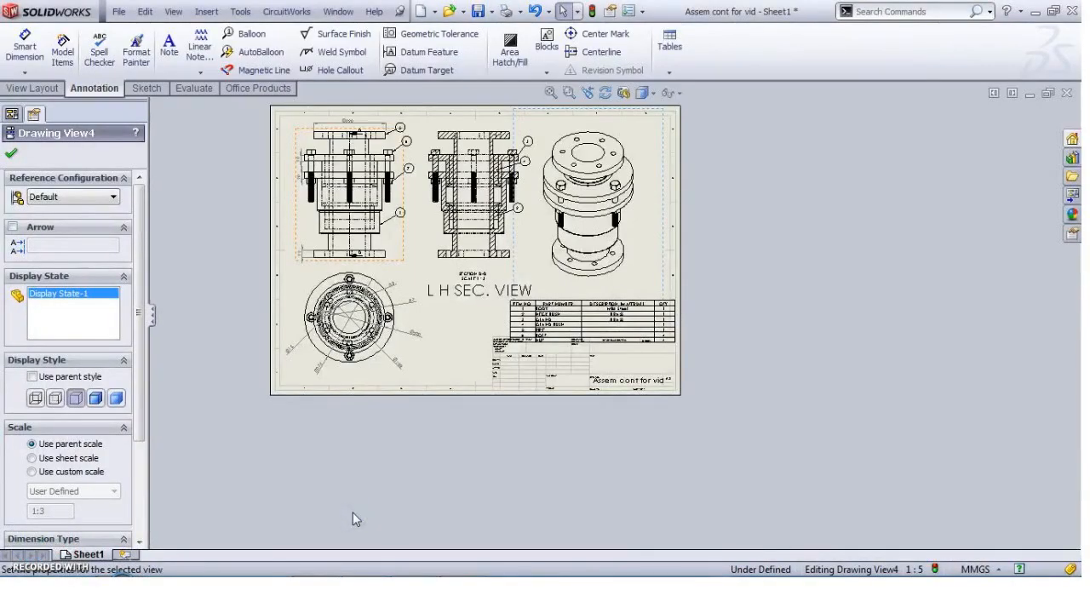